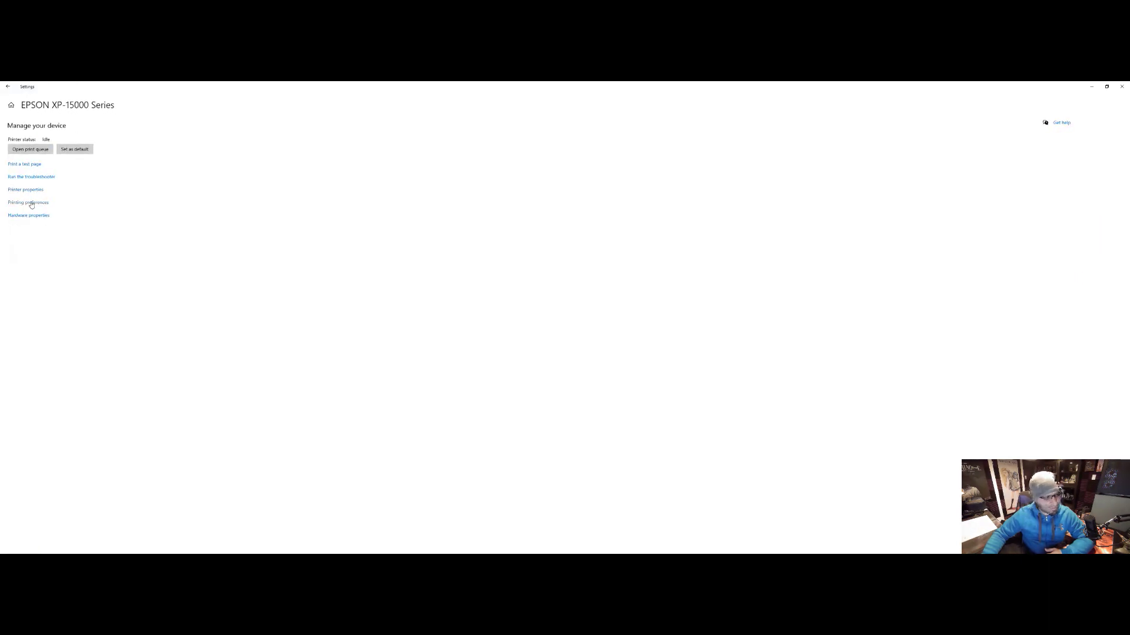
Step: Examine the layout and paper/quality printing preferences of the EPSON XP-15000 Series printer, leaving them unmodified
click(31, 204)
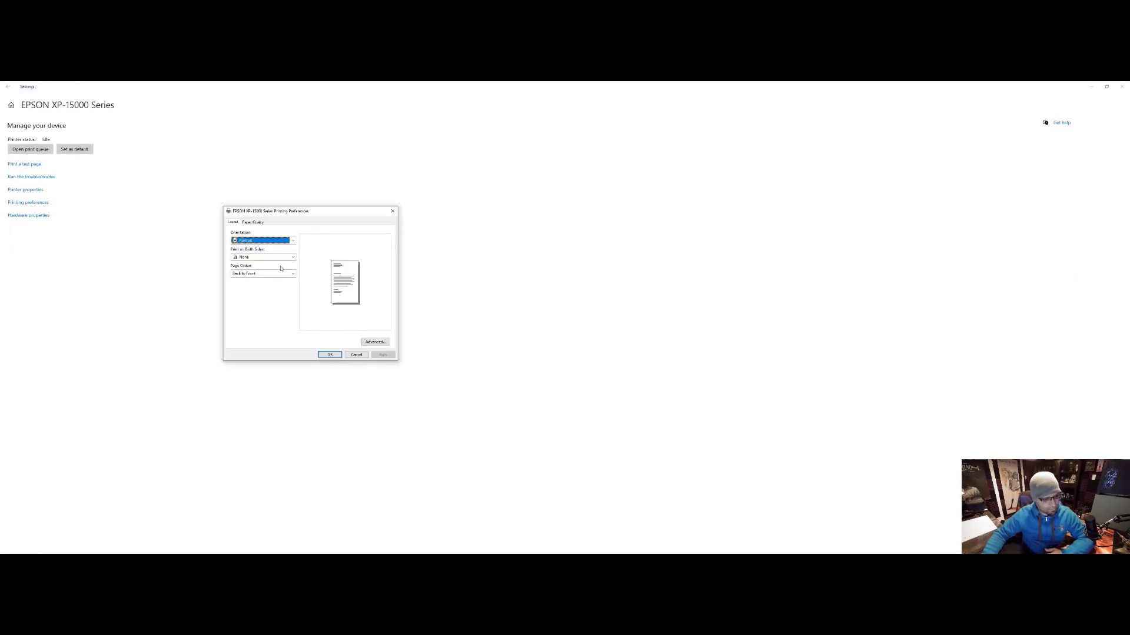
click(252, 222)
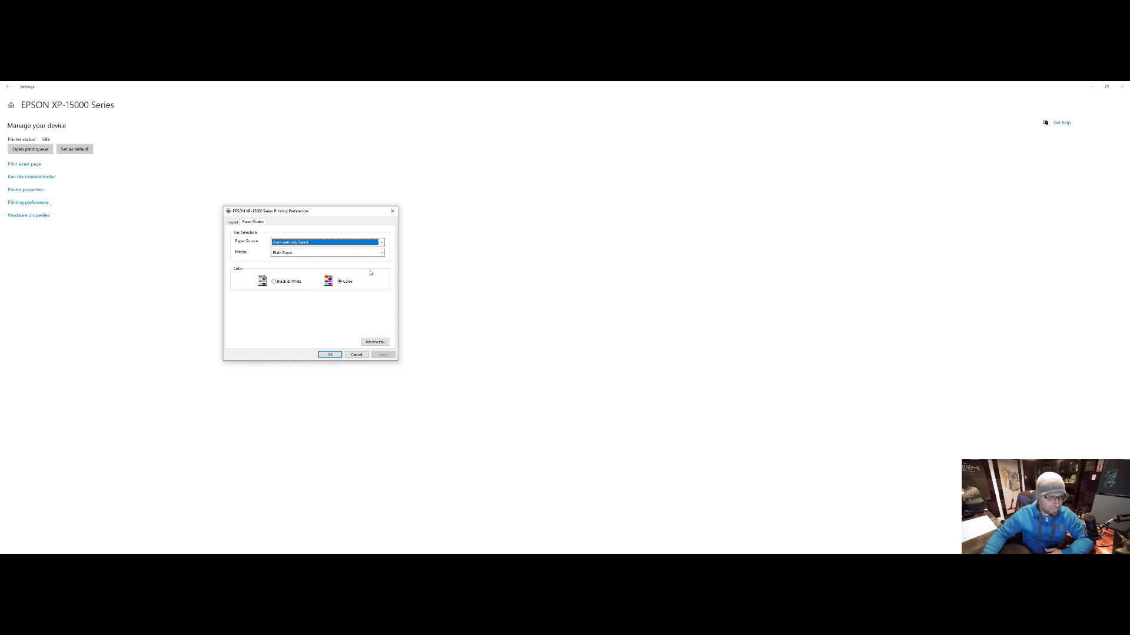
click(233, 222)
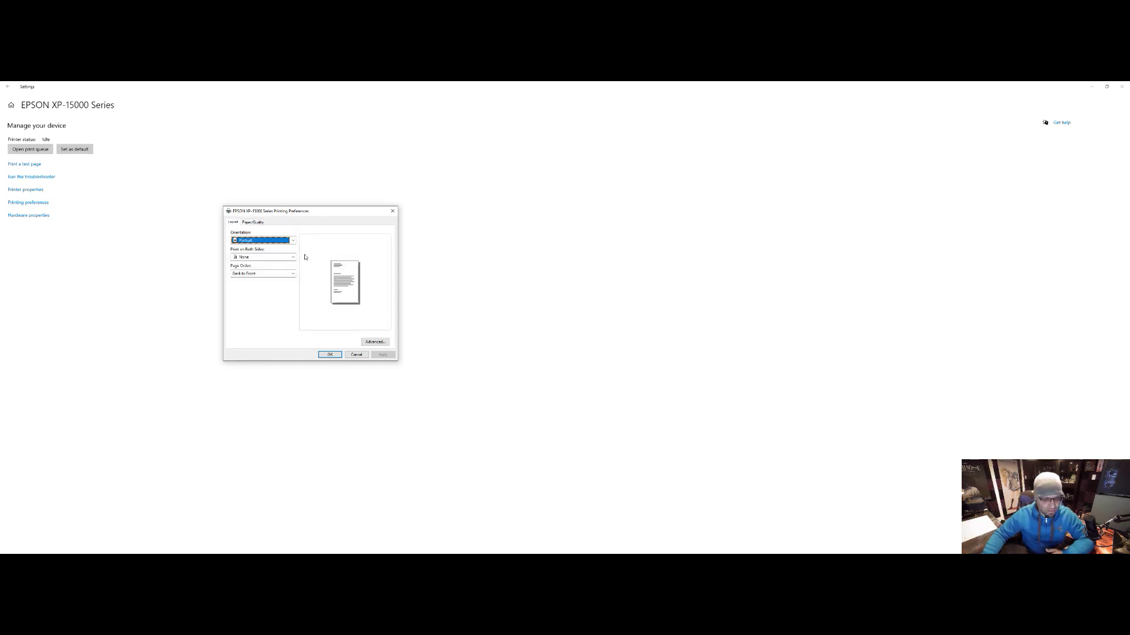
click(252, 222)
click(233, 222)
click(251, 222)
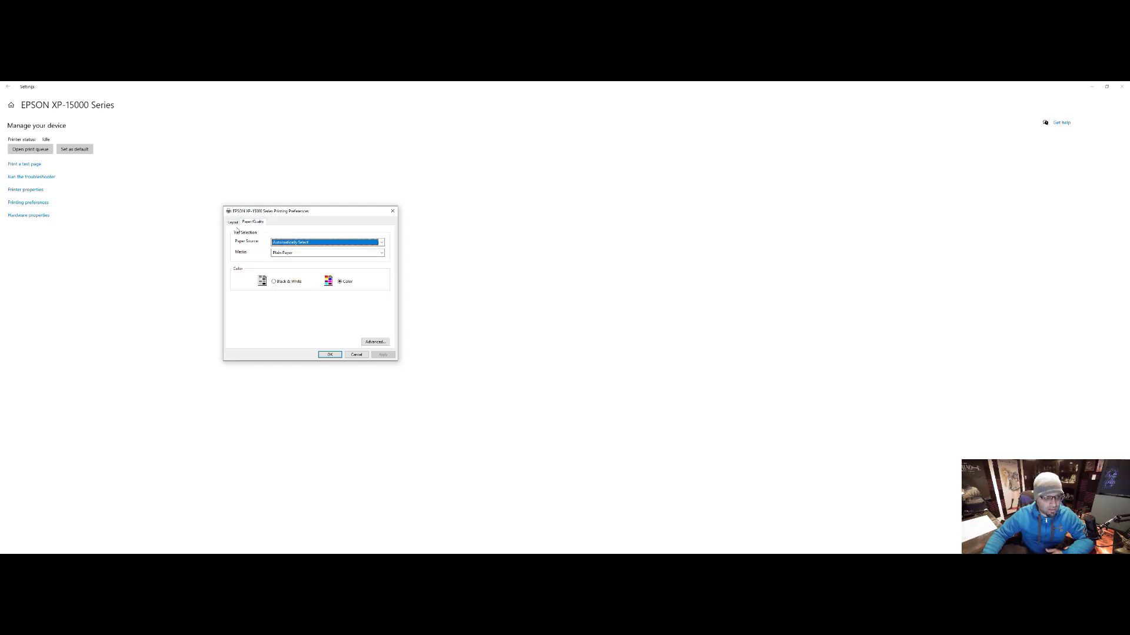
click(233, 222)
key(Escape)
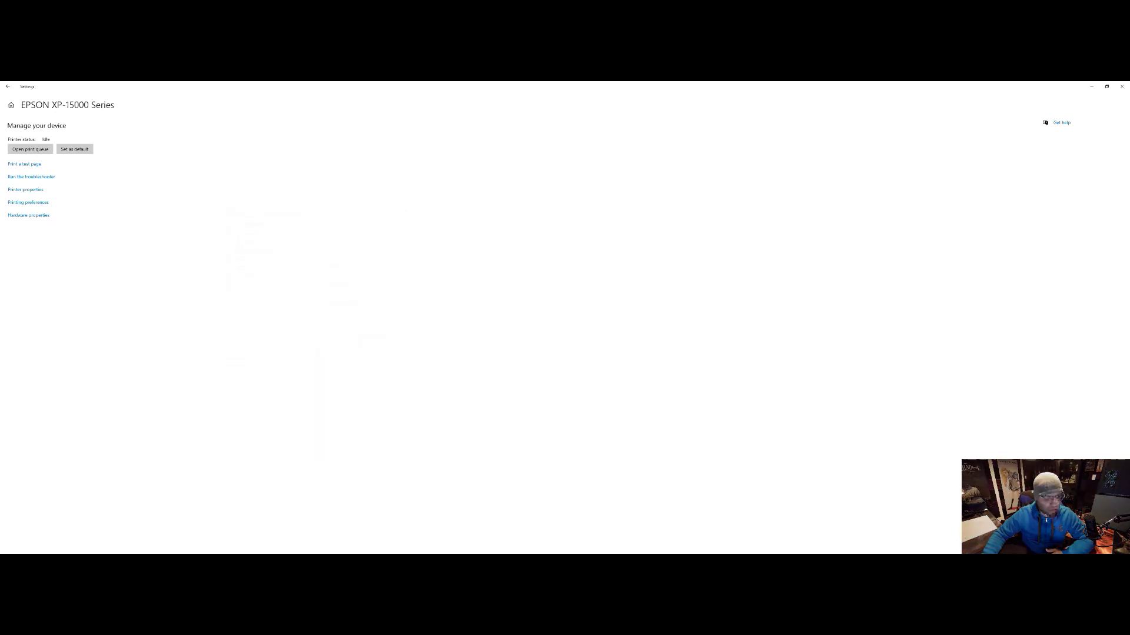
Step: Switch to Chrome and go from the Epson XP-15000 page to Epson's Printer Support page
click(1091, 86)
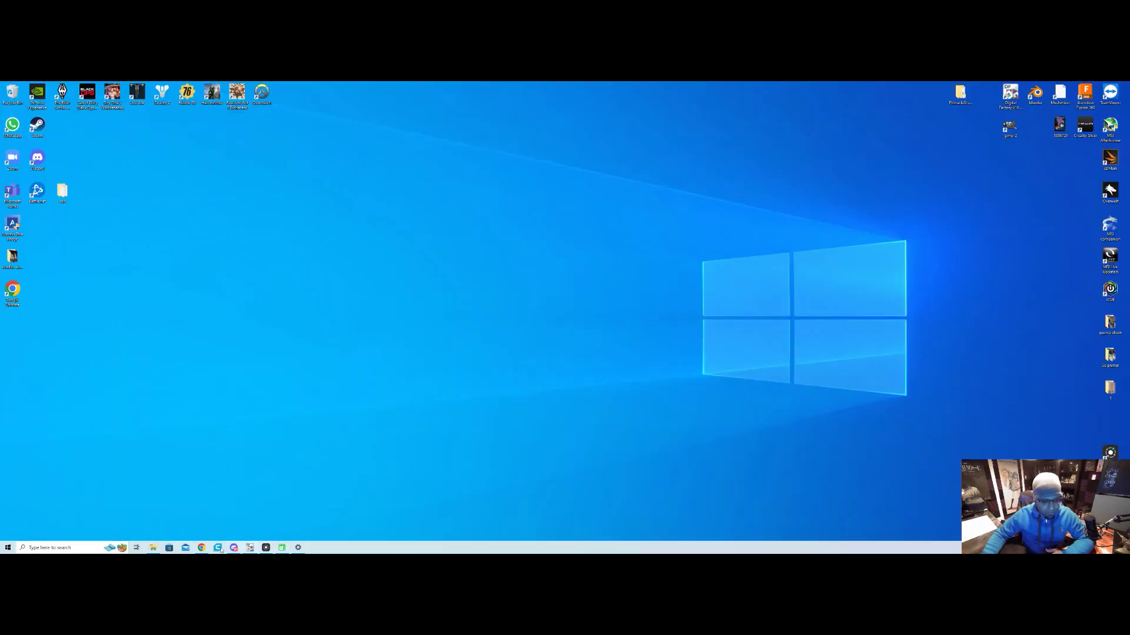
click(202, 548)
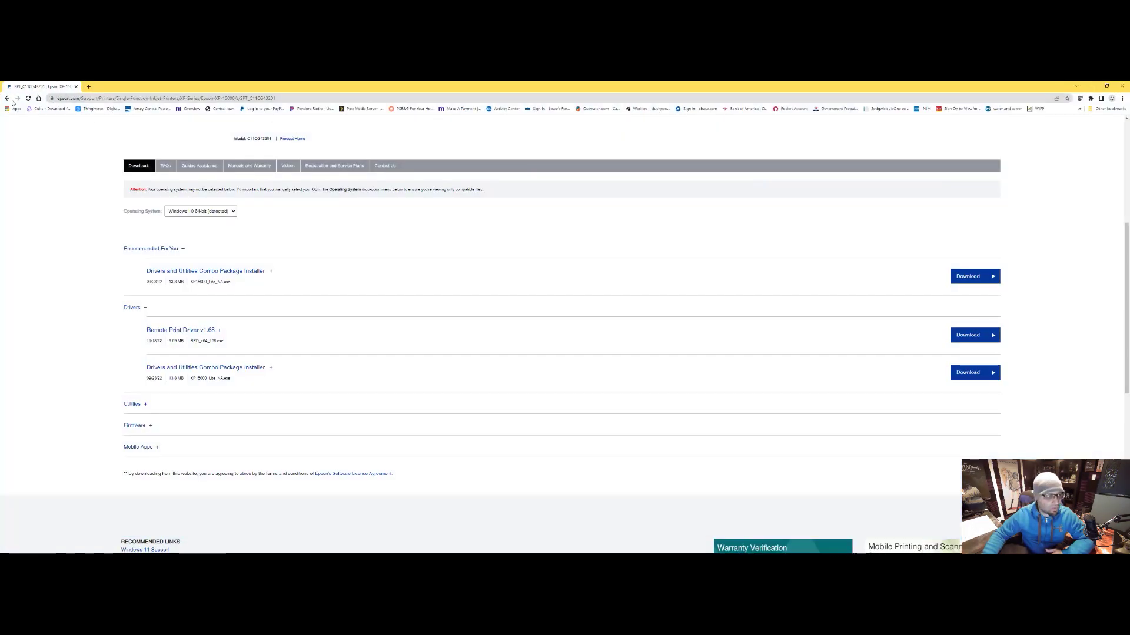
scroll(143, 145, up, 5)
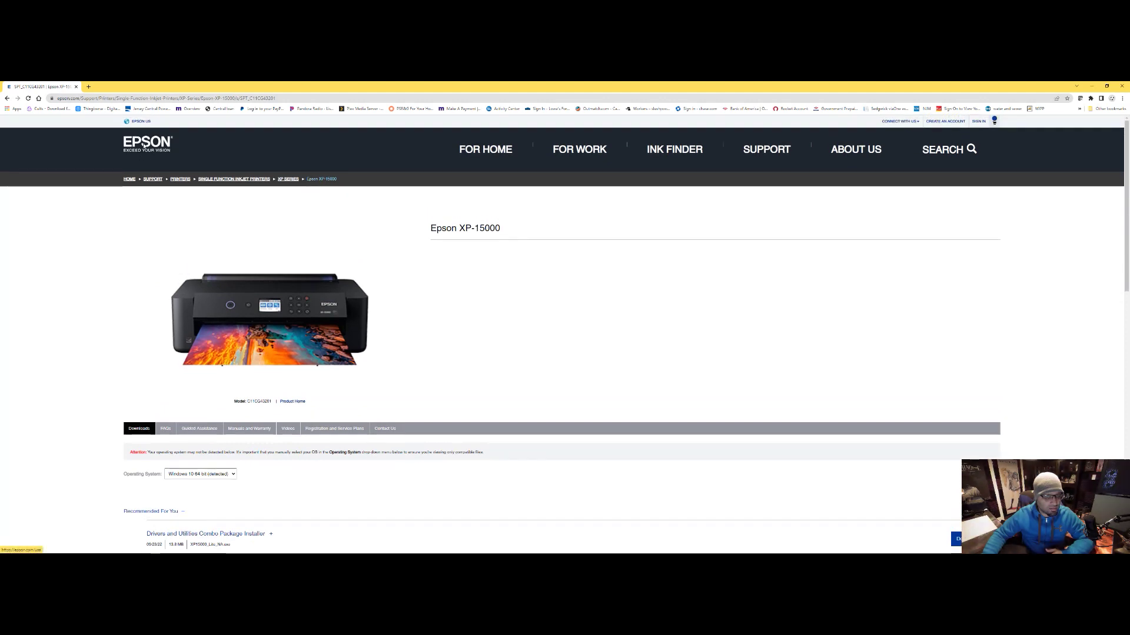
click(144, 145)
mouse_move(865, 151)
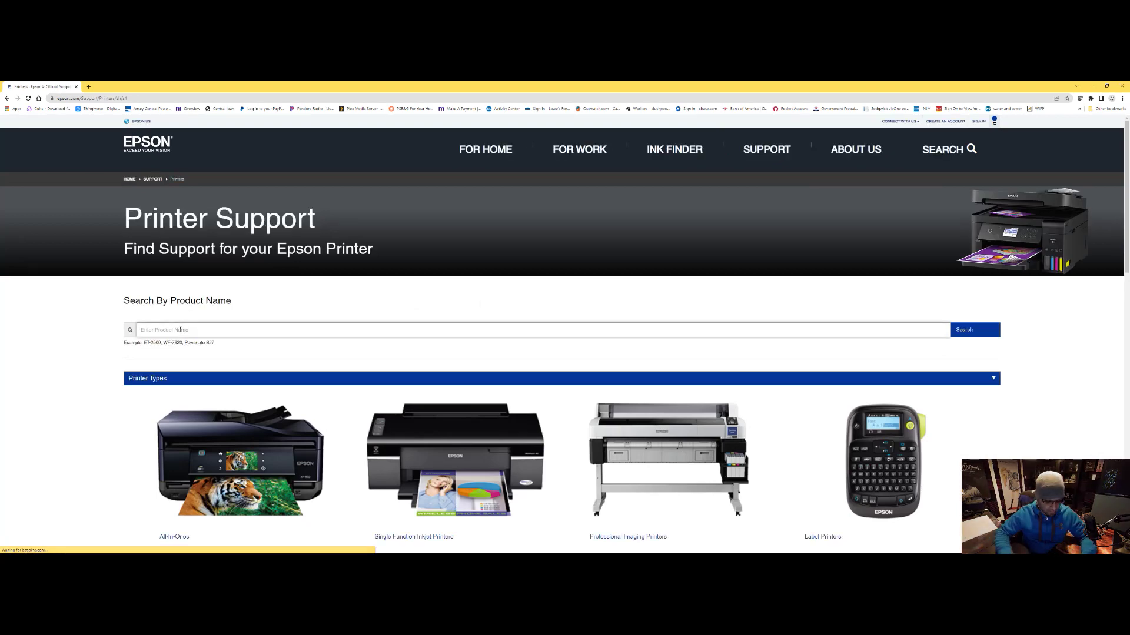
Step: Search Epson's printer support for xp15000 and open the Epson XP-15000 product page
click(180, 330)
text(xp1500)
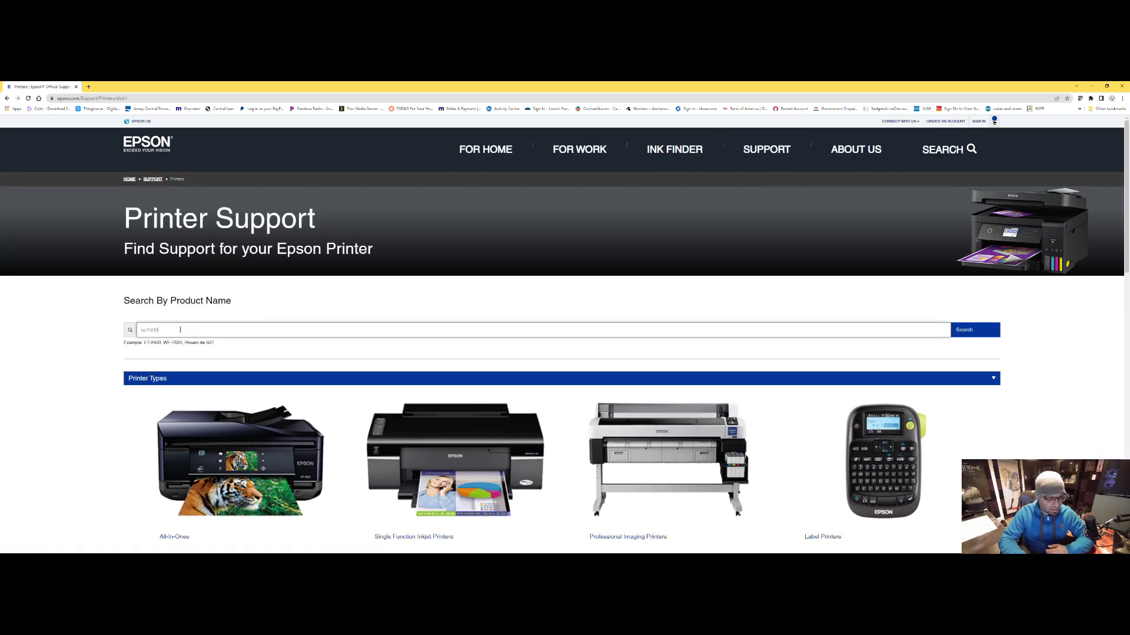
text(0)
key(Return)
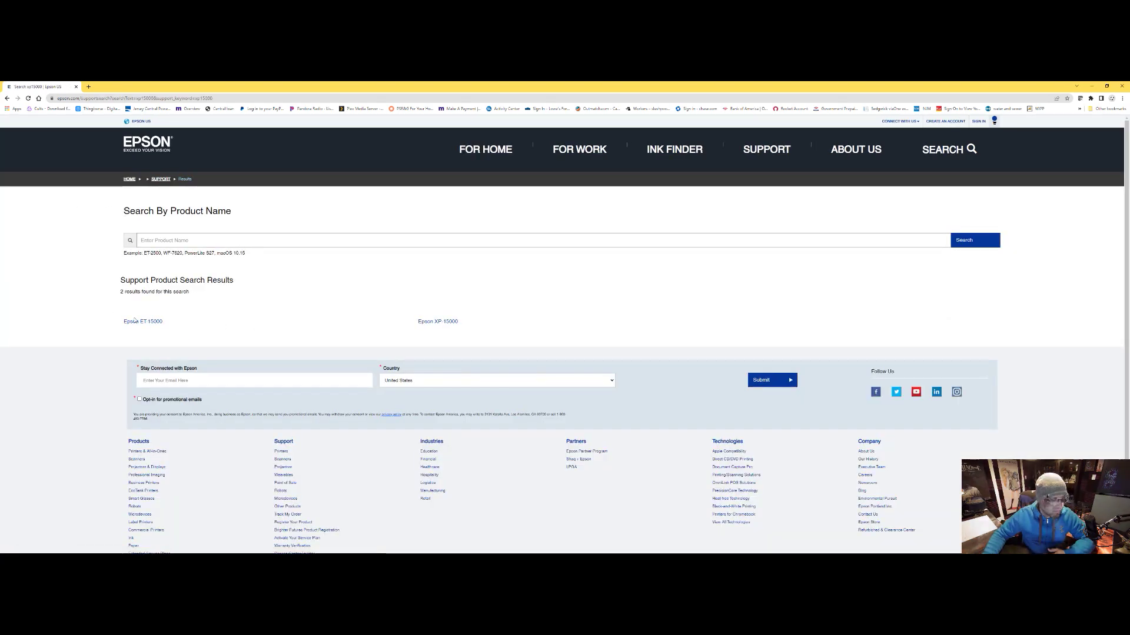
click(448, 322)
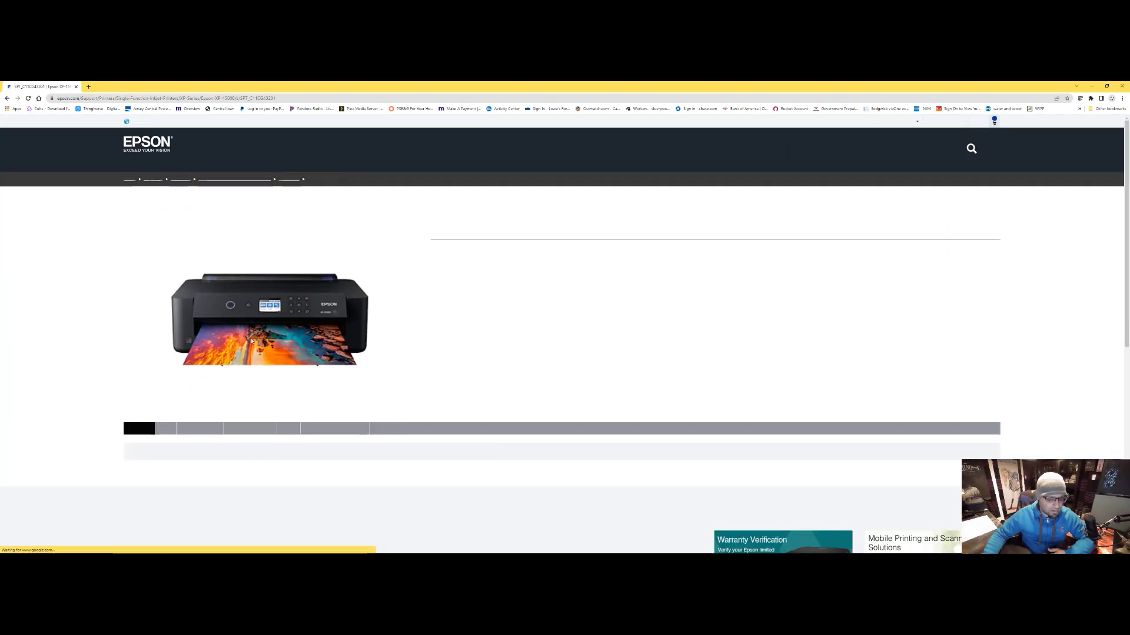
Step: View the driver downloads offered for the Epson XP-15000, leaving the browser minimized
scroll(270, 412, down, 3)
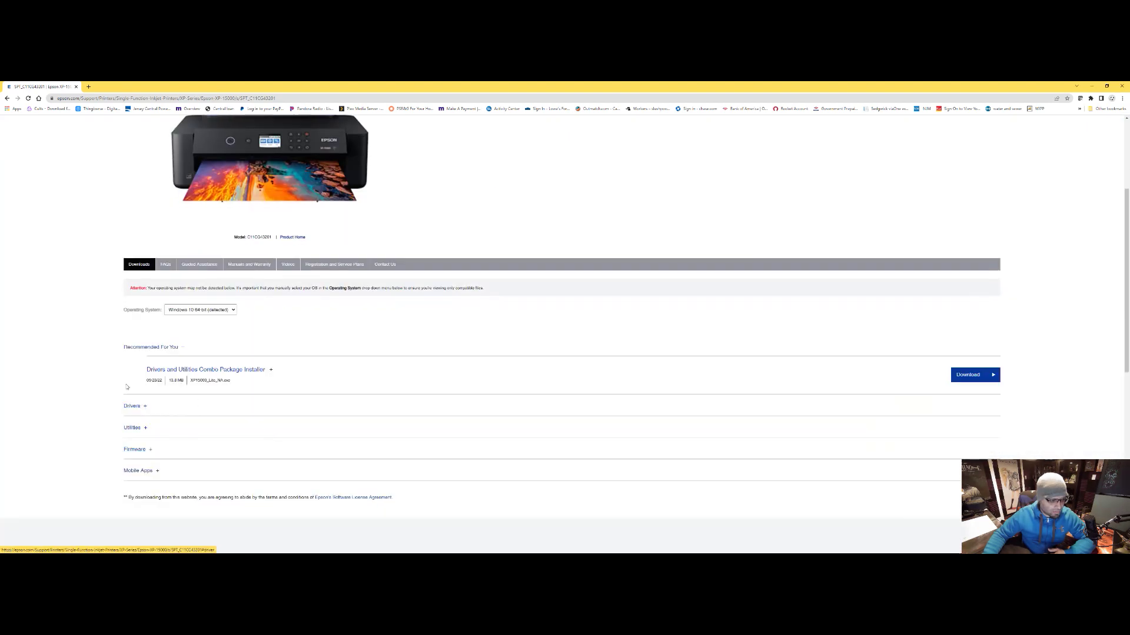
click(132, 406)
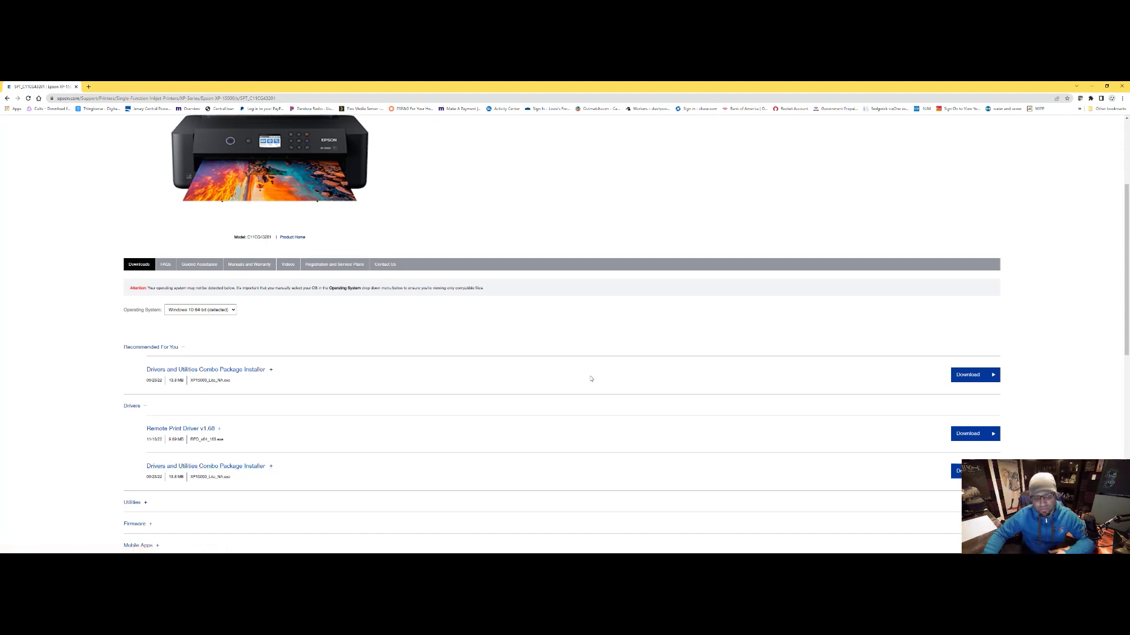
click(1091, 87)
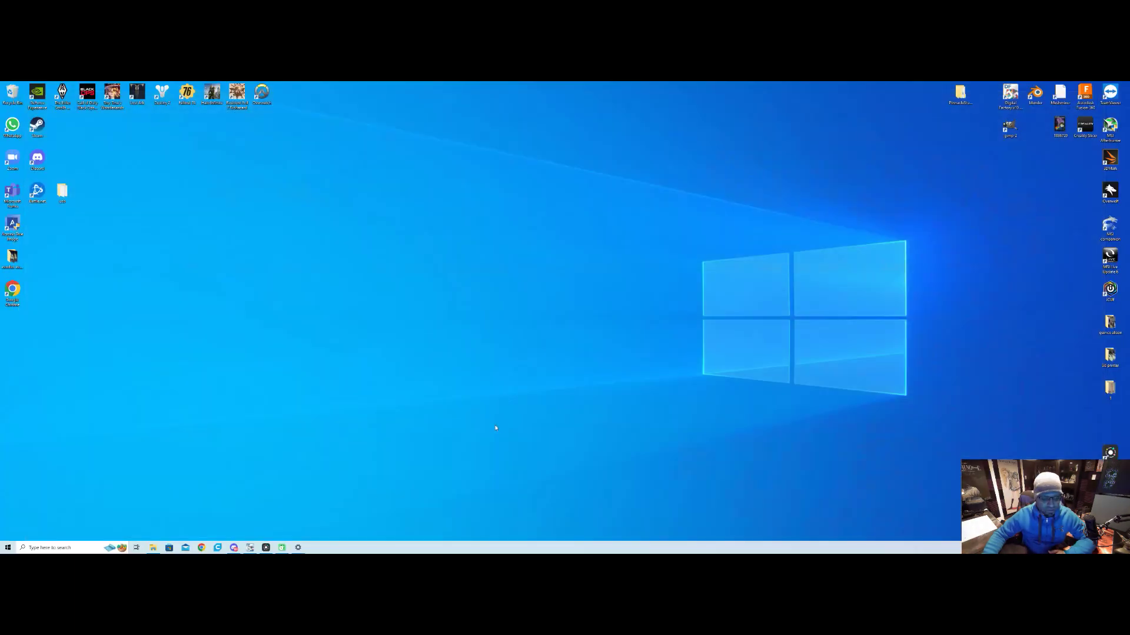
Step: Switch to Windows Settings and open the printing preferences of the ET-2850 Series printer from the printer list
click(250, 548)
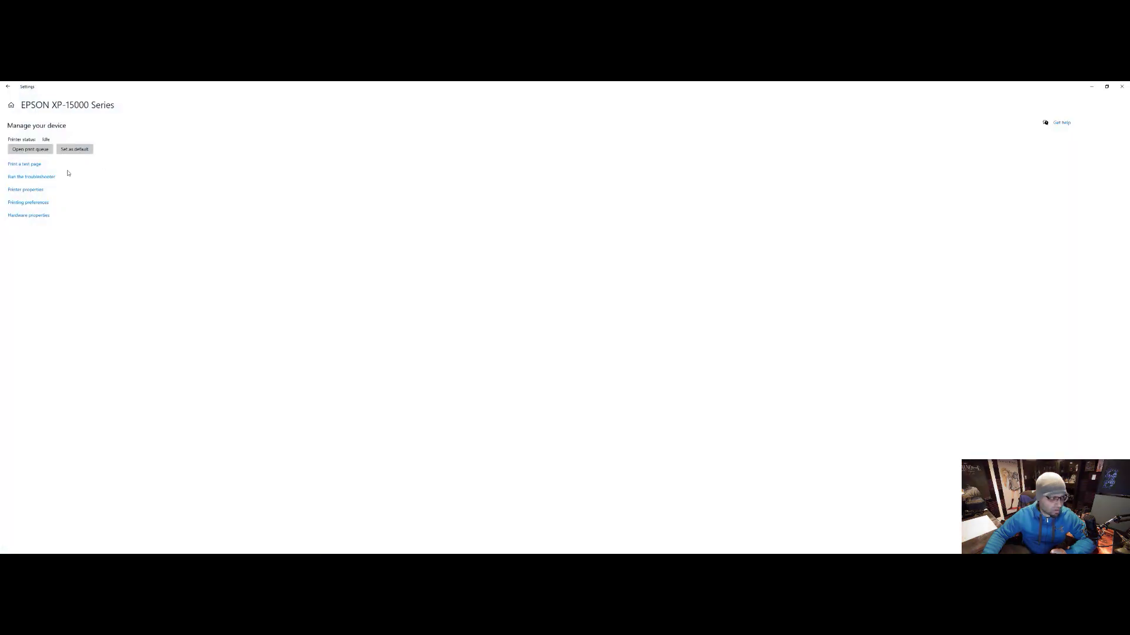
click(8, 86)
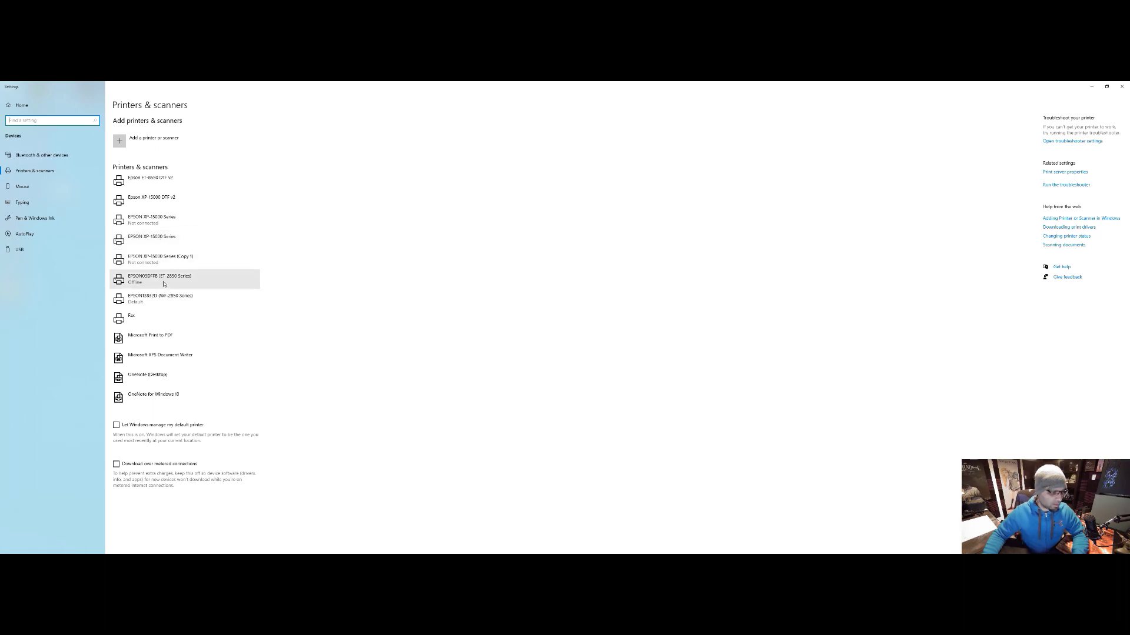
click(136, 282)
click(198, 303)
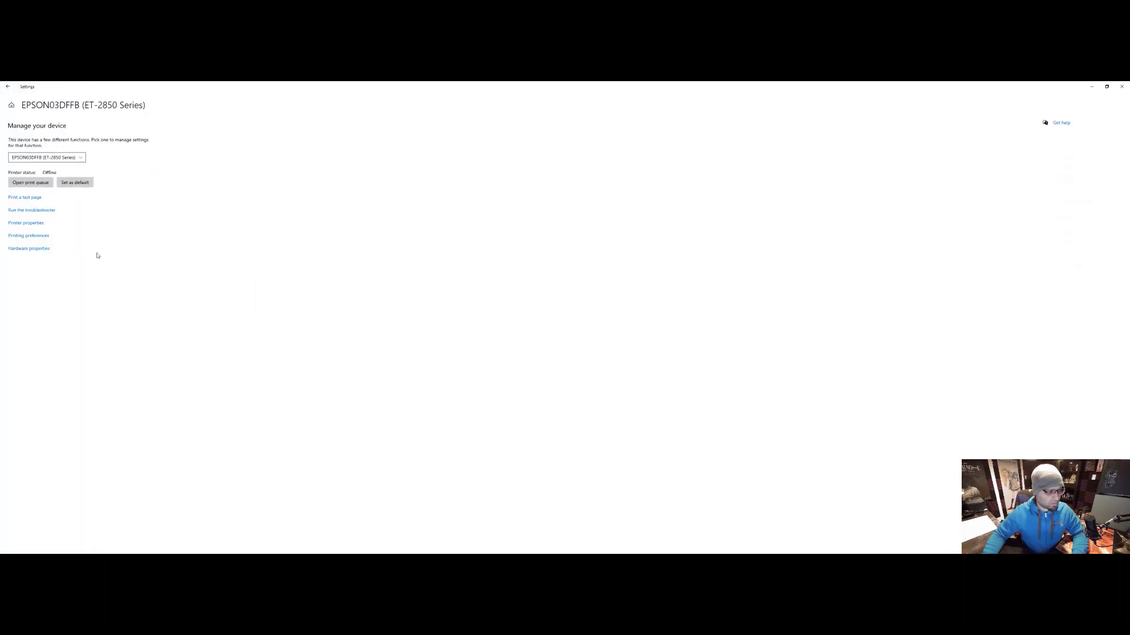
click(32, 236)
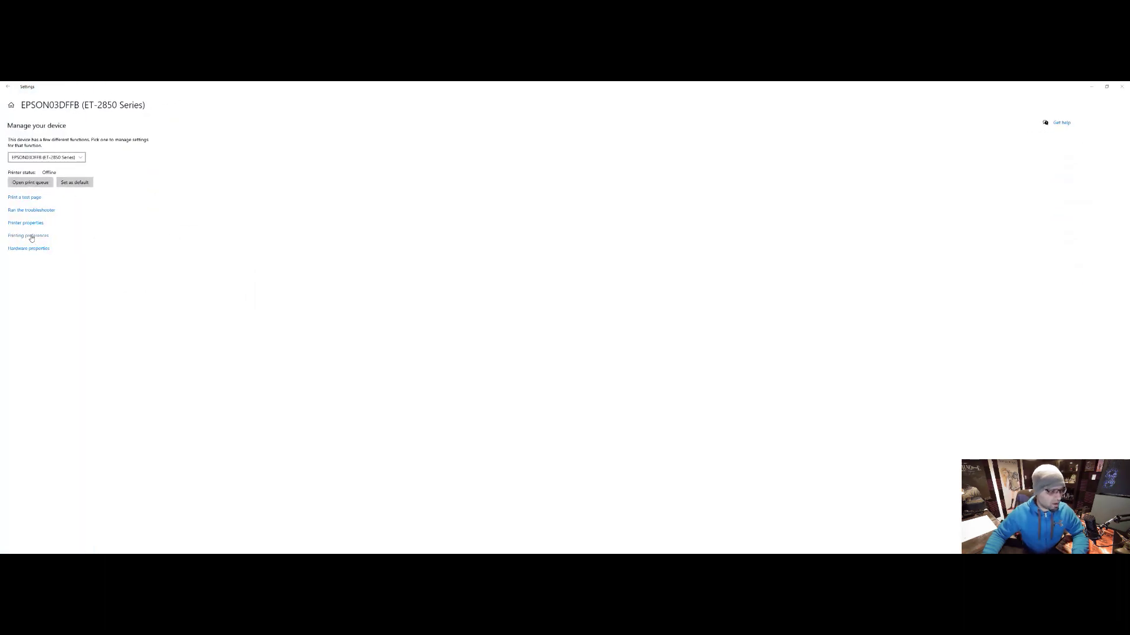
drag(147, 236, 367, 217)
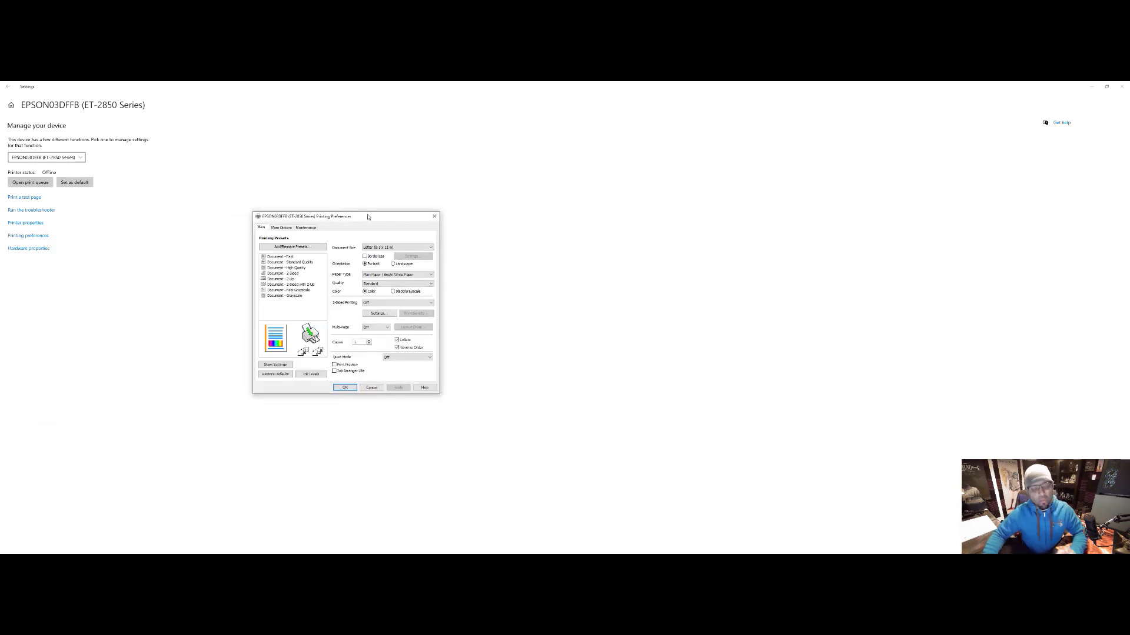
Step: Review the ET-2850's maintenance functions, main print options and Extended Settings, and close the preferences without saving
click(304, 229)
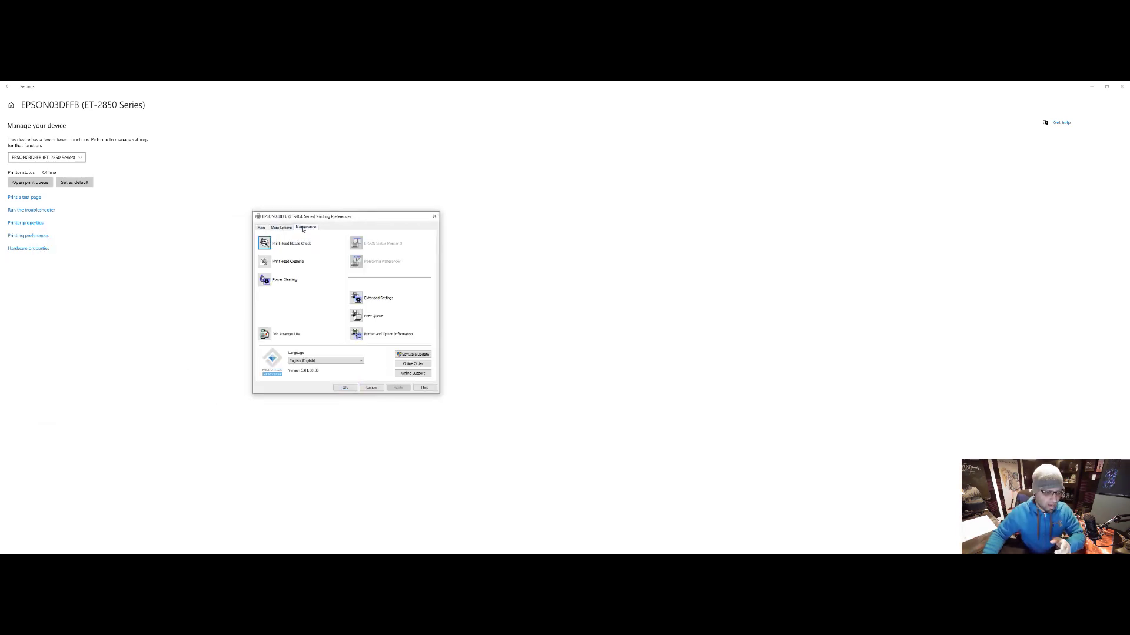
click(356, 298)
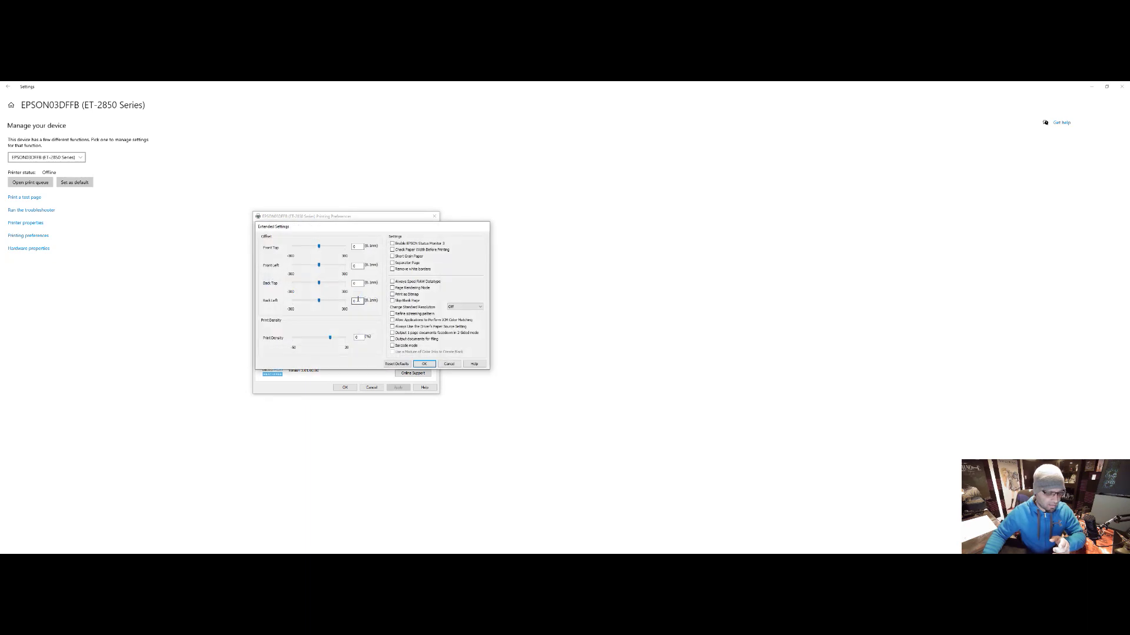
click(449, 364)
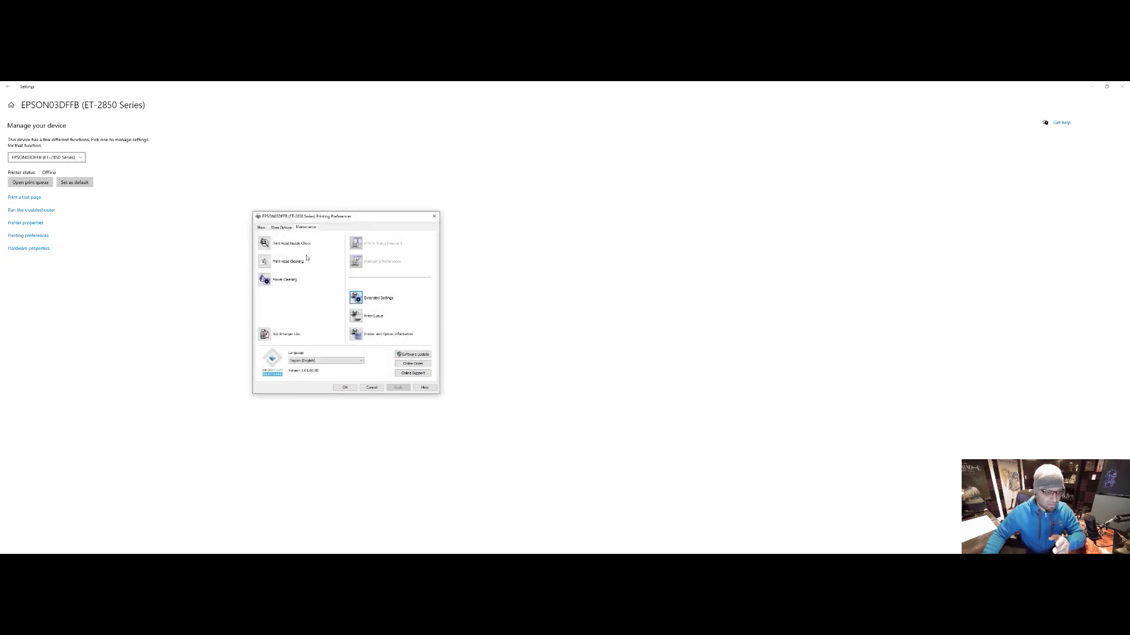
click(260, 227)
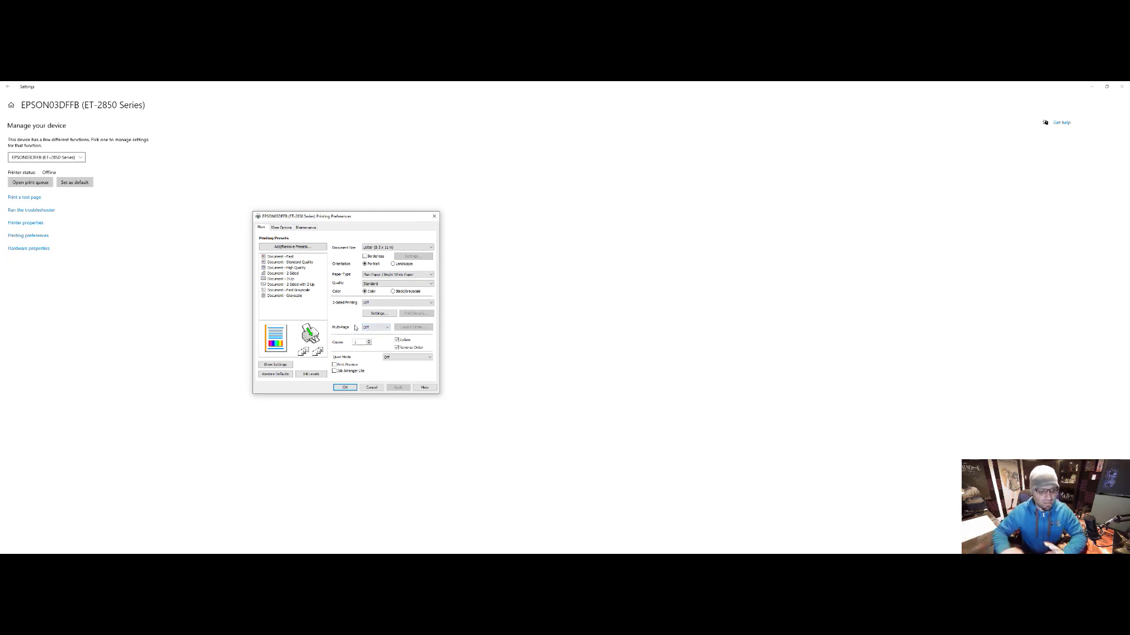
click(300, 228)
click(357, 299)
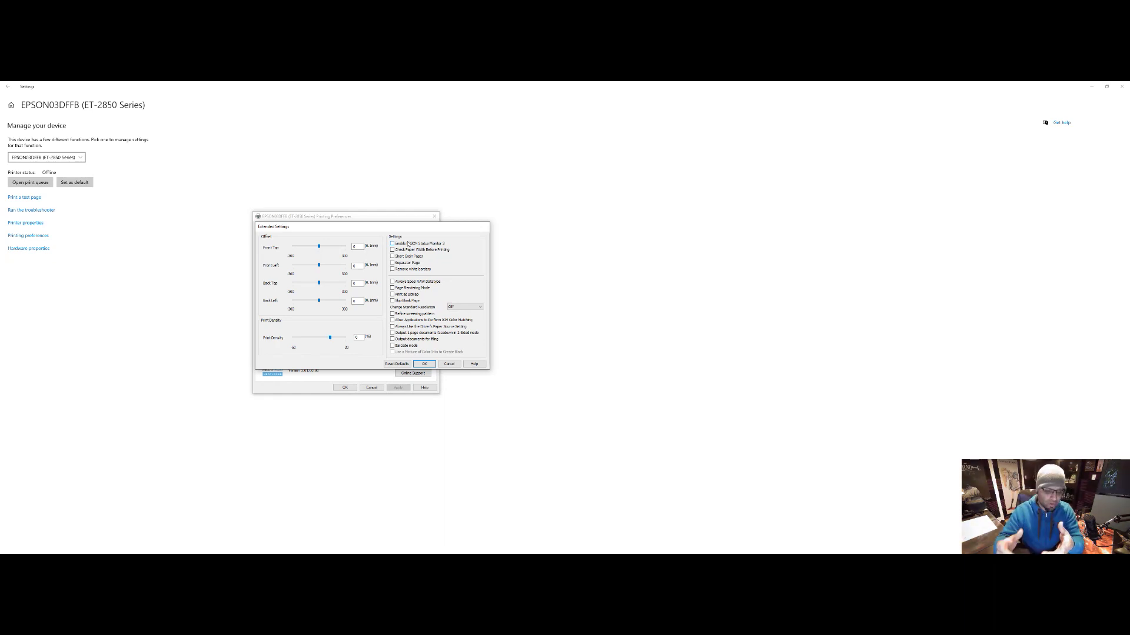
click(449, 364)
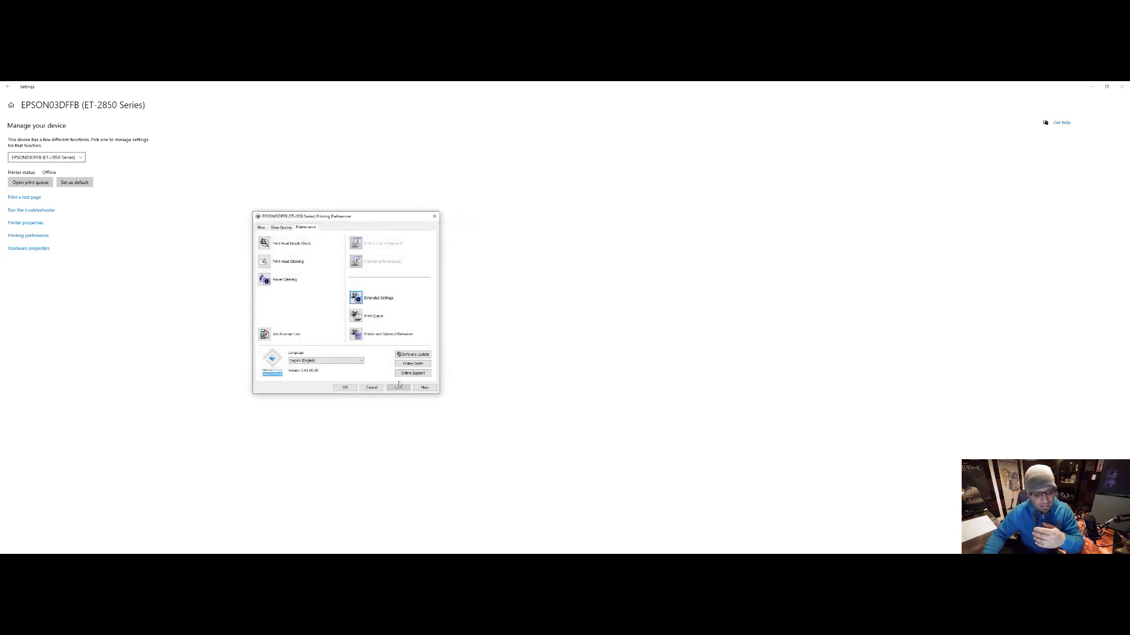
click(371, 387)
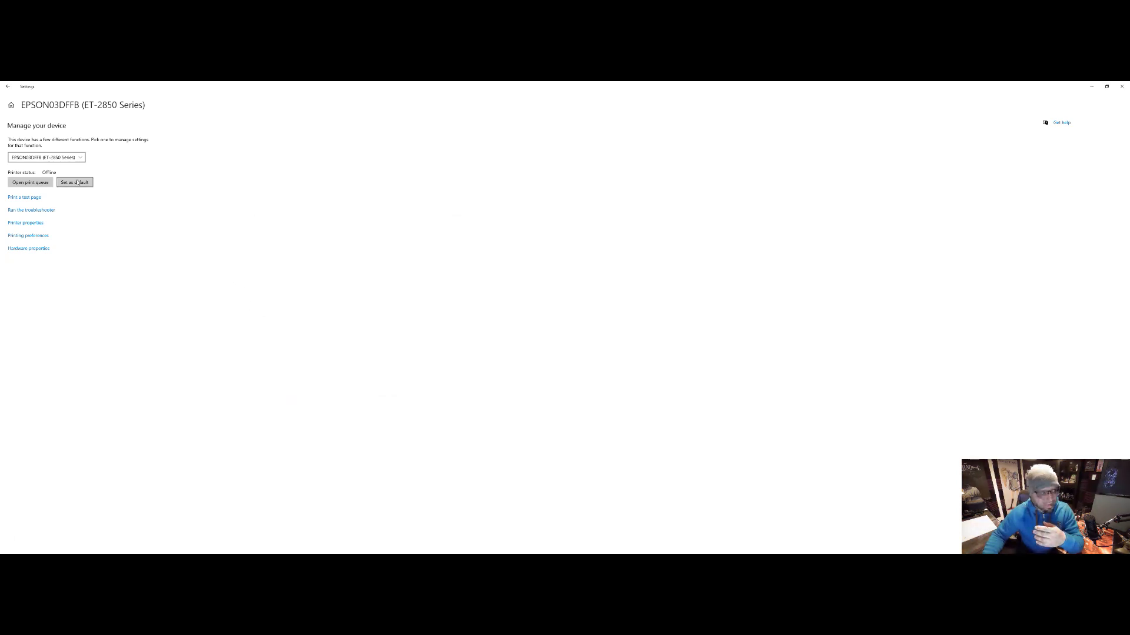
Step: Return to the printer list and inspect the Epson XP-15000 DTF v2 and EPSON XP-15000 Series (Copy 1) entries
click(7, 86)
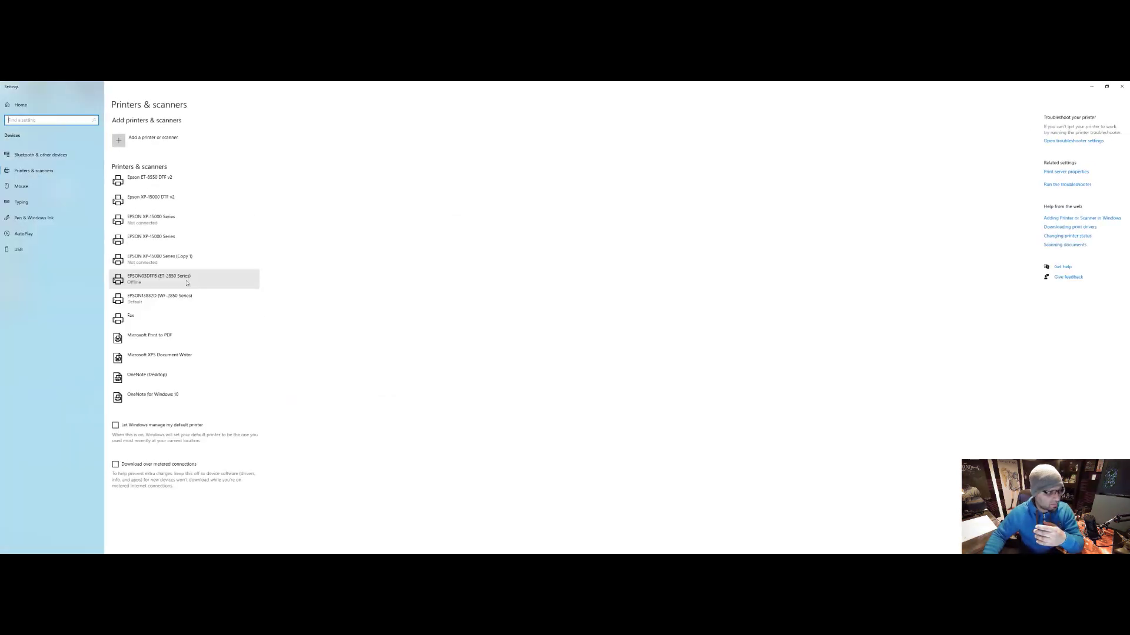
click(147, 204)
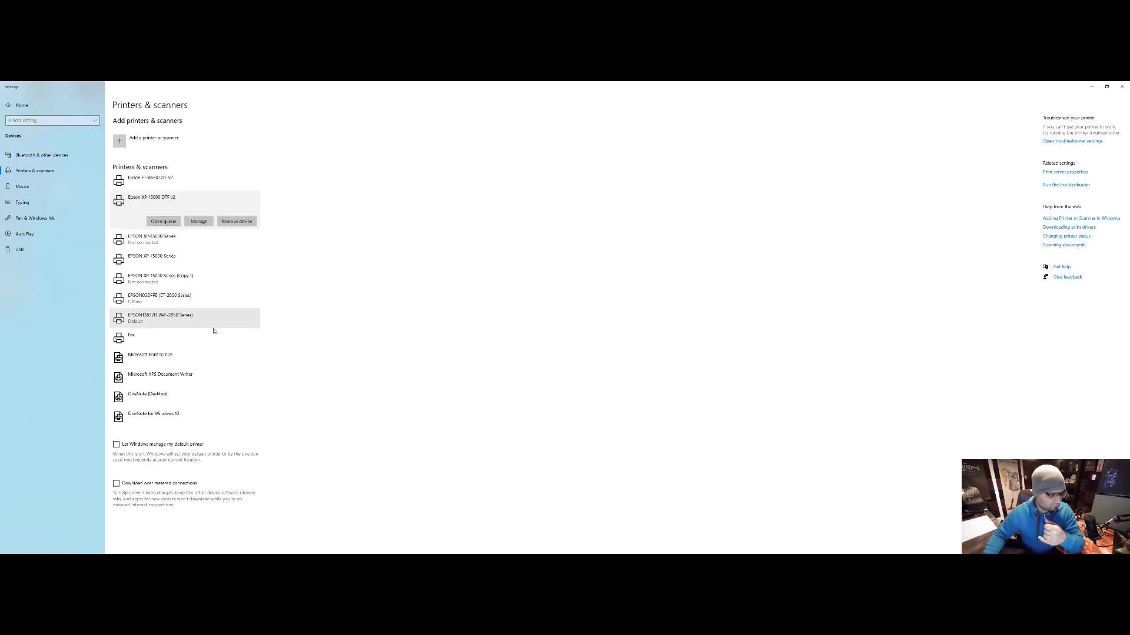
click(166, 282)
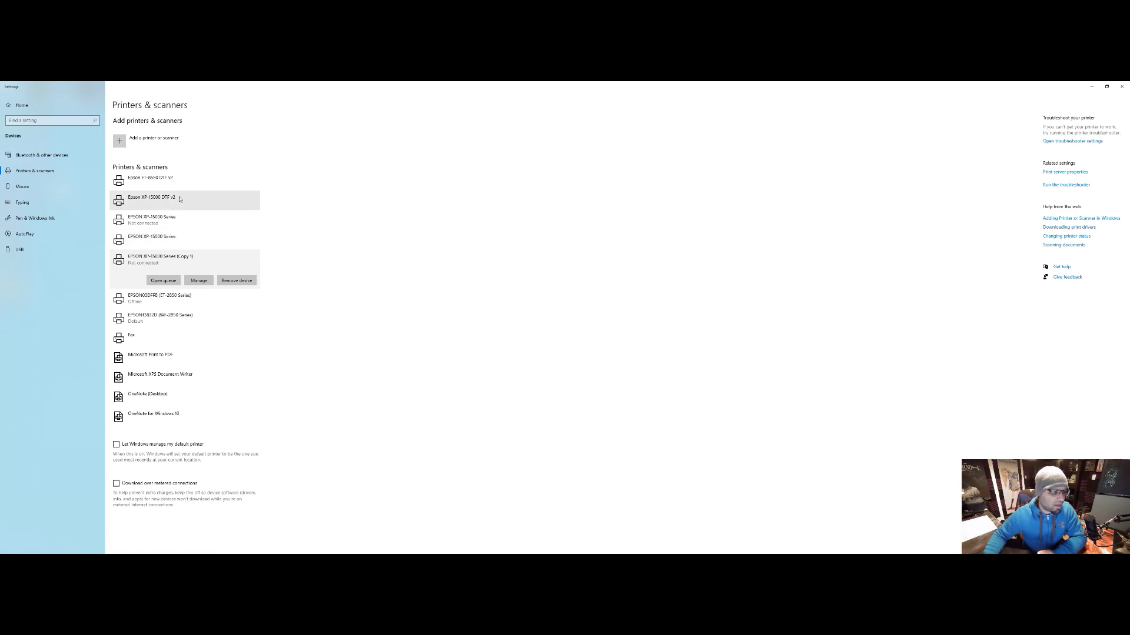
click(1092, 87)
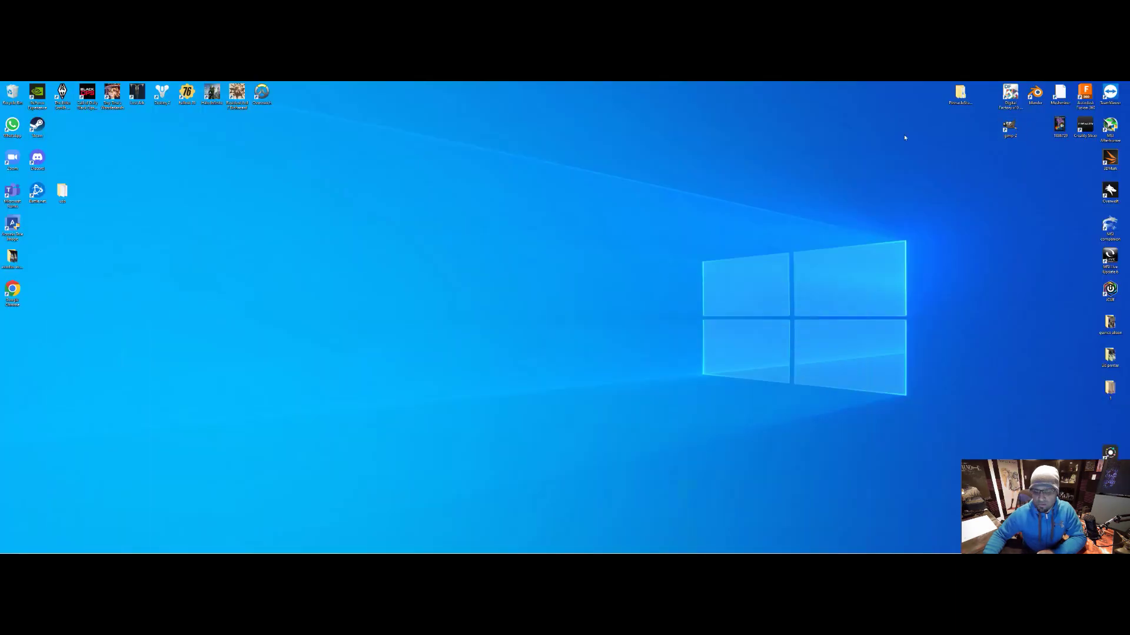
Step: Switch to Digital Factory and open the management window for its installed devices
click(1010, 94)
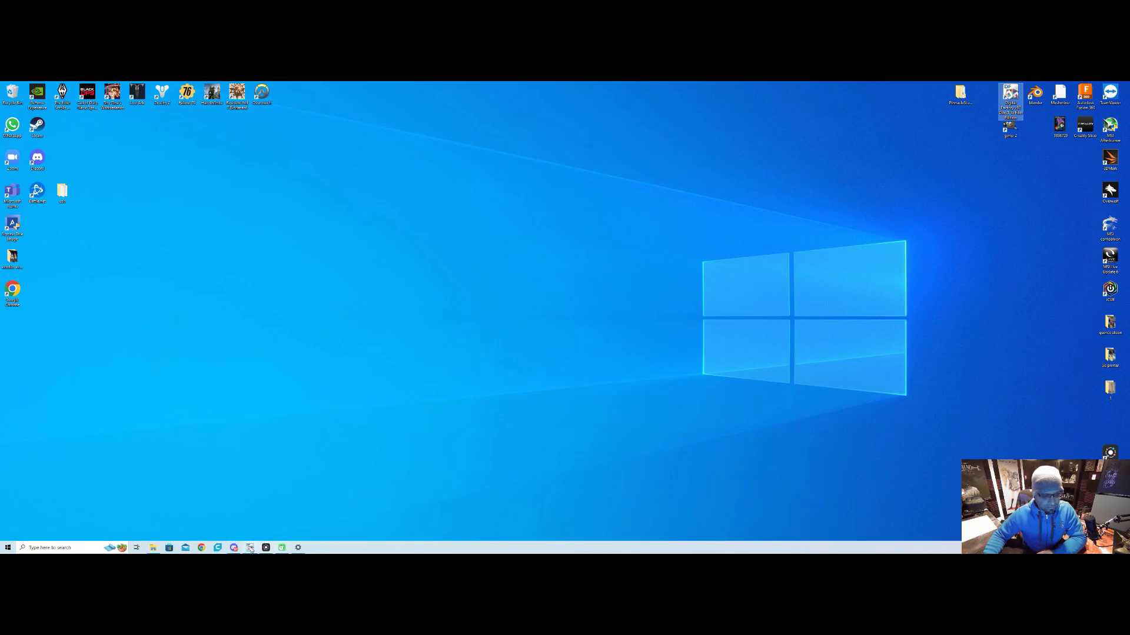
click(249, 546)
drag(400, 121, 379, 162)
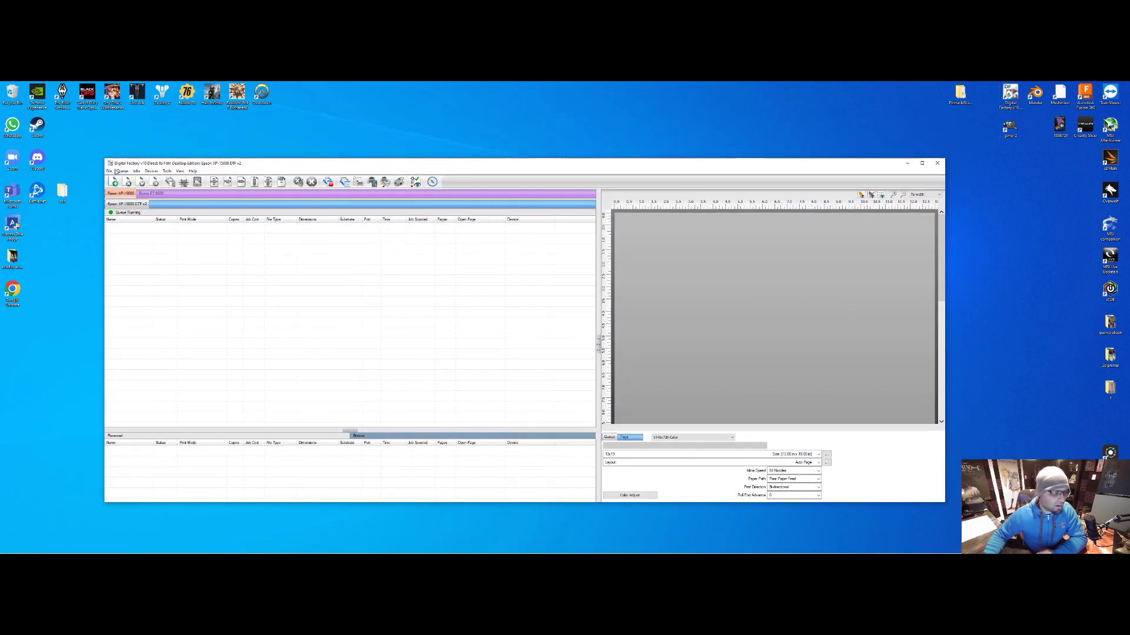
click(152, 171)
click(160, 179)
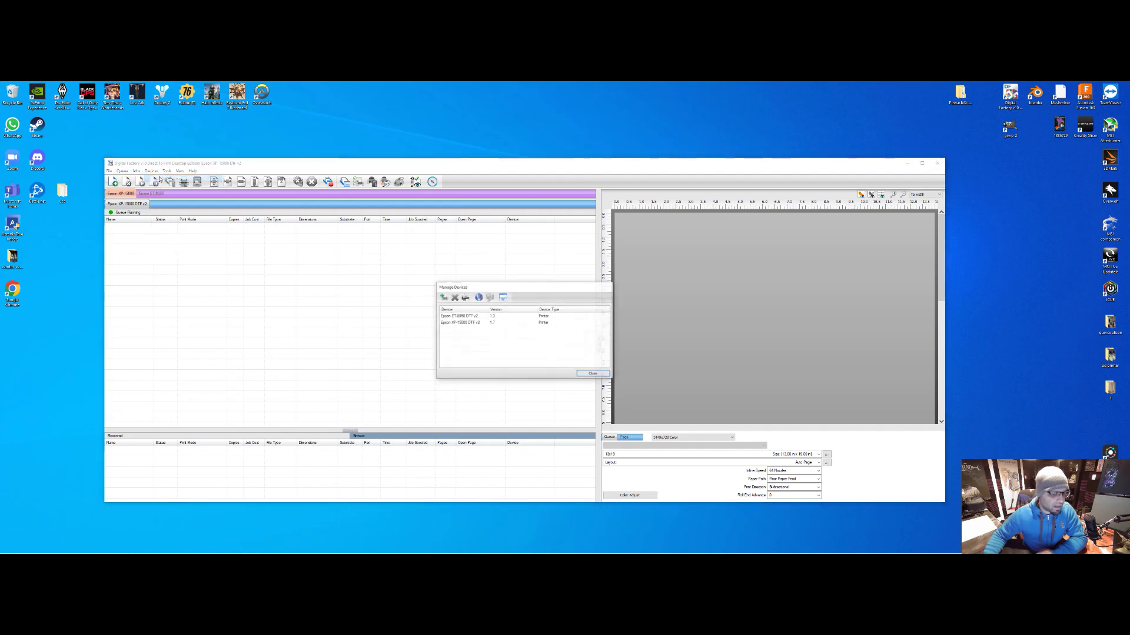
Step: Browse the Epson DTF models in the list of installable printers, and leave it without installing any
click(443, 297)
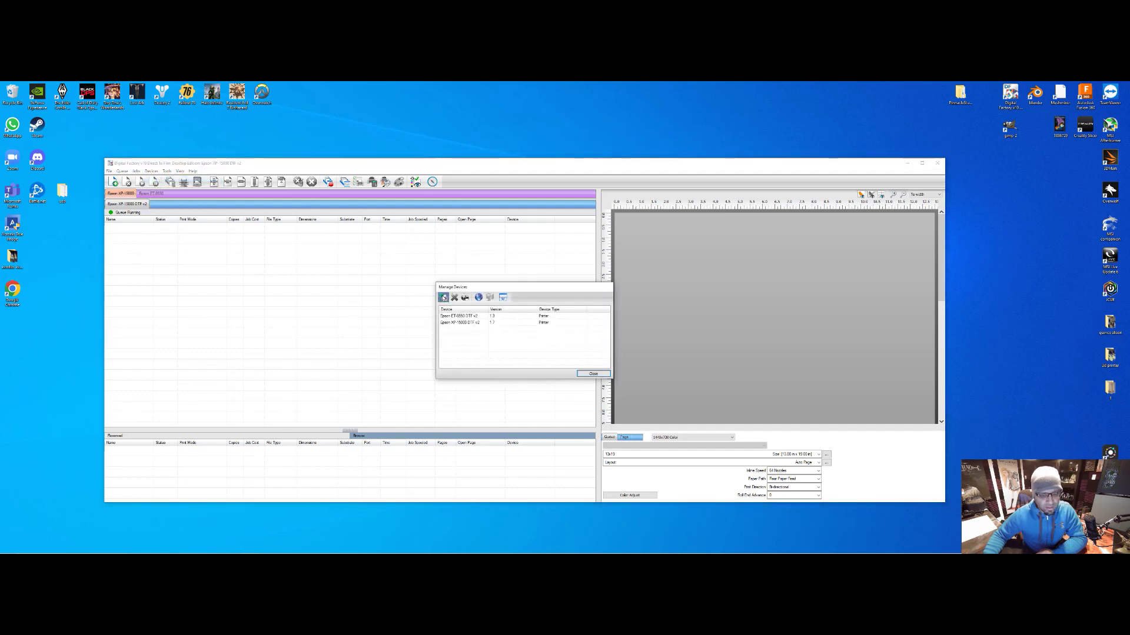
scroll(486, 335, down, 8)
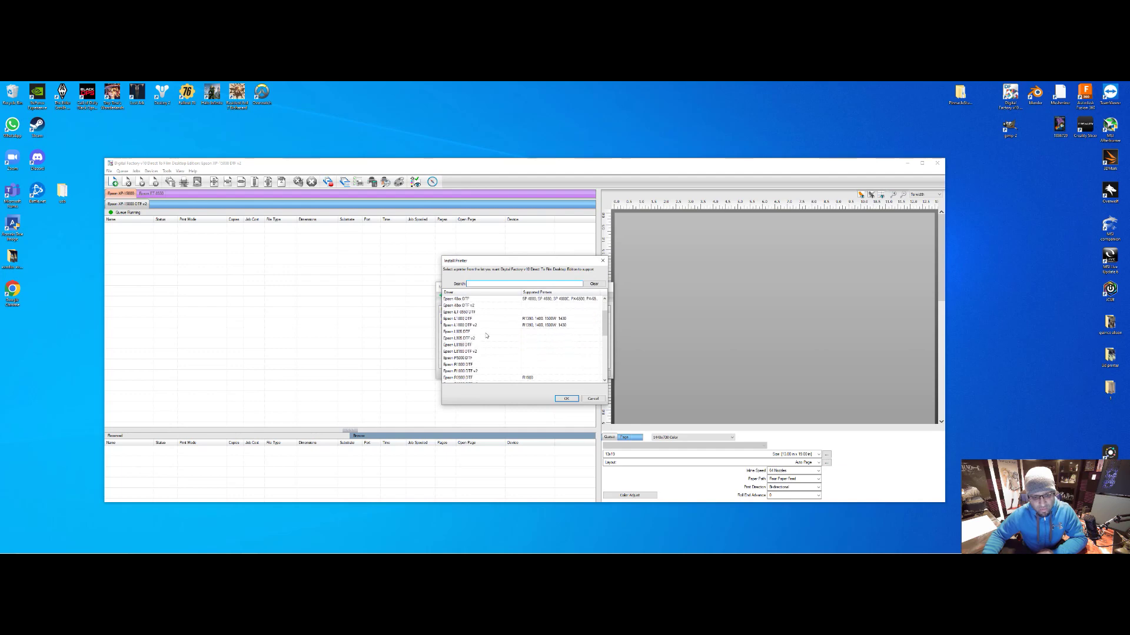
scroll(476, 342, down, 3)
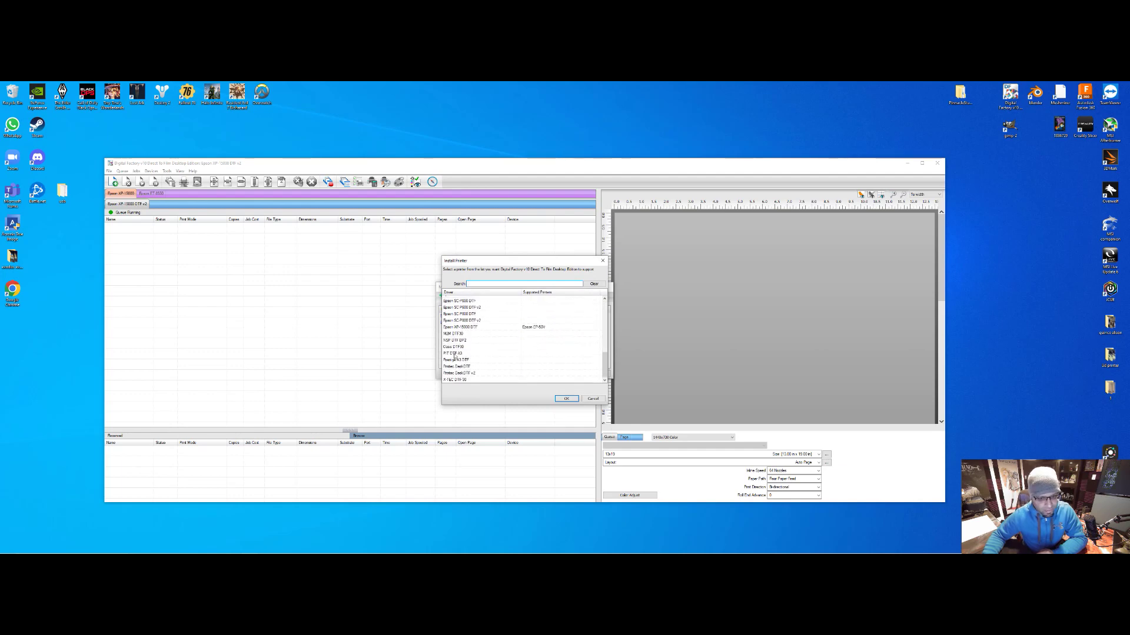
scroll(472, 354, up, 11)
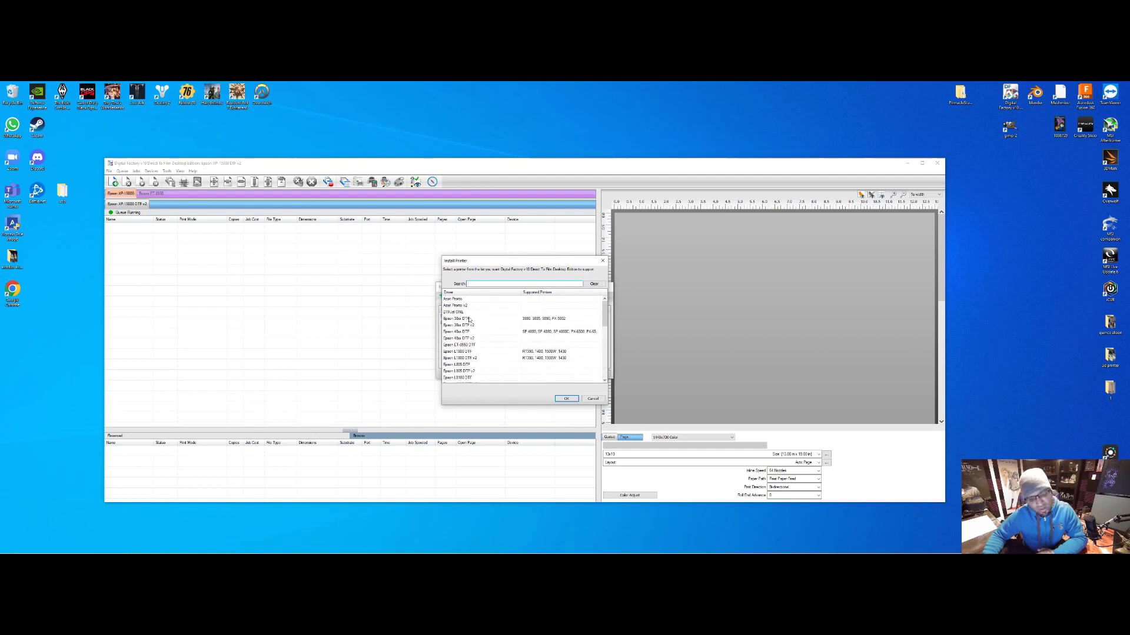
scroll(470, 321, down, 11)
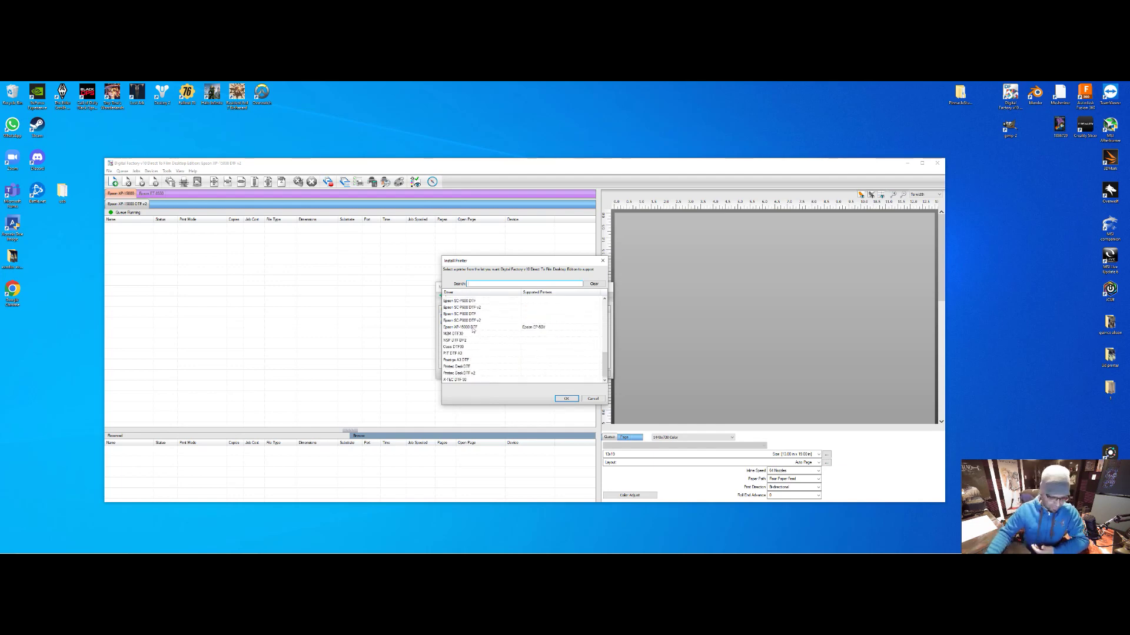
scroll(473, 330, up, 4)
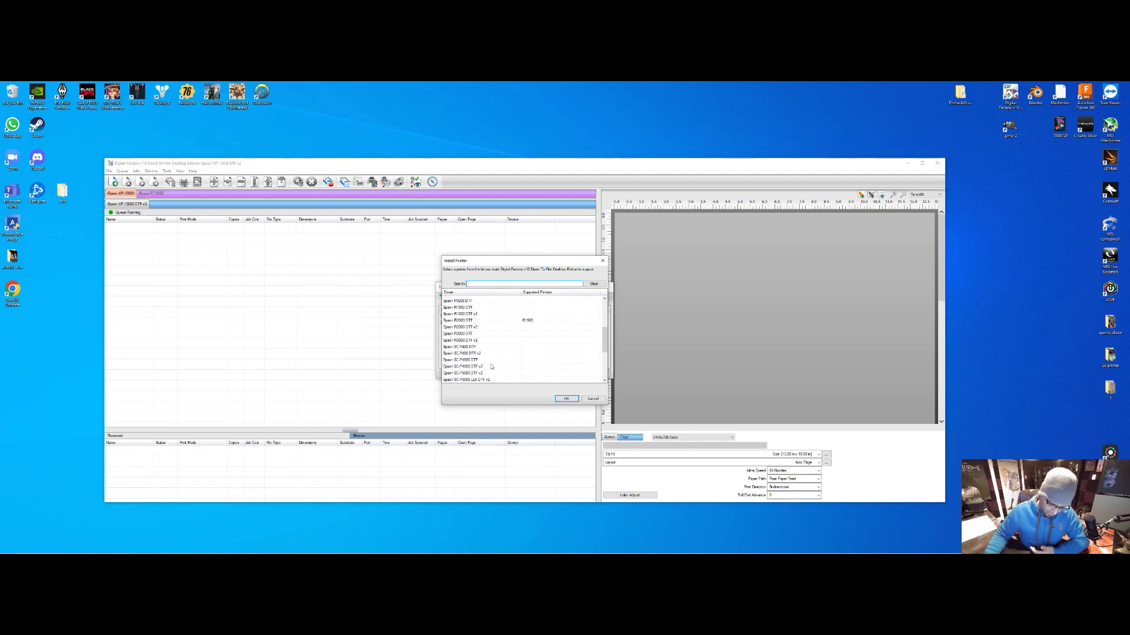
click(471, 354)
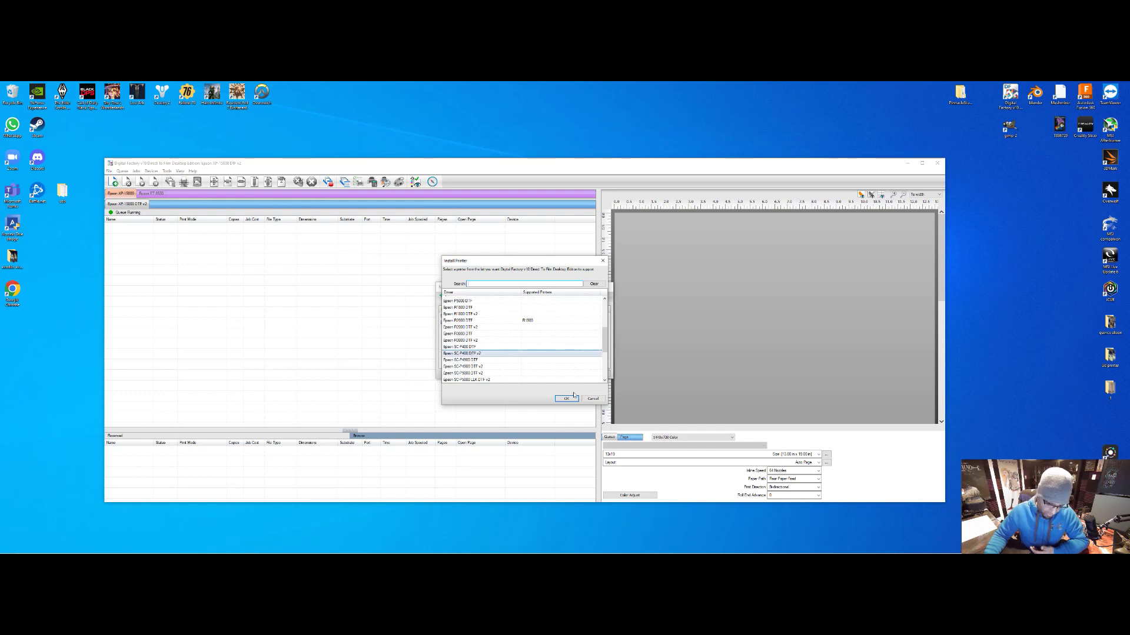
scroll(512, 347, down, 2)
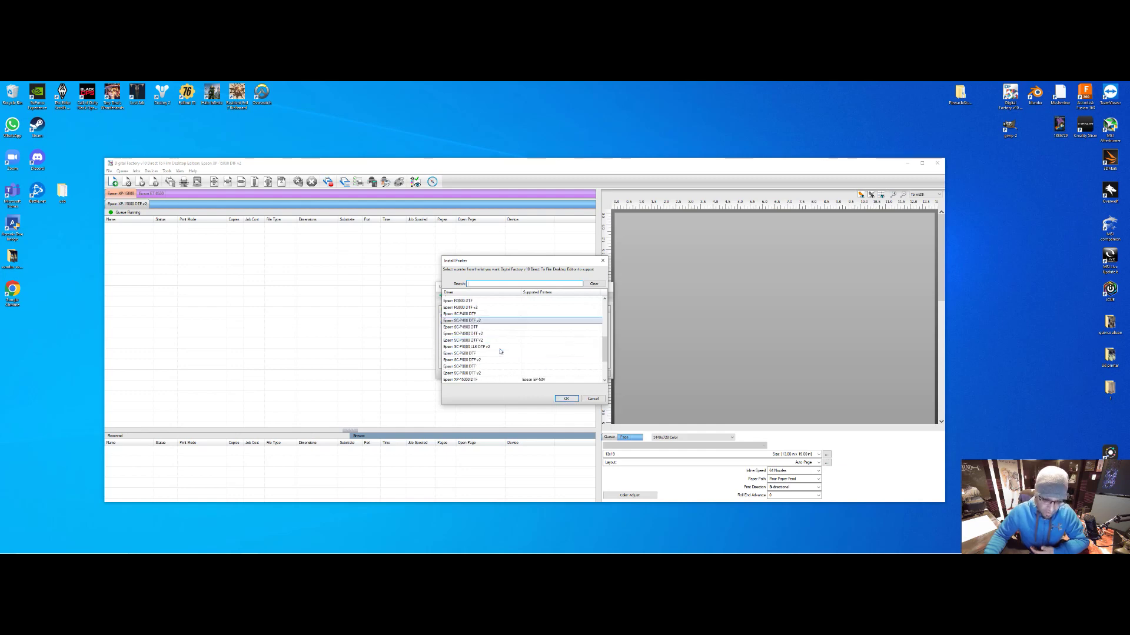
scroll(490, 350, down, 3)
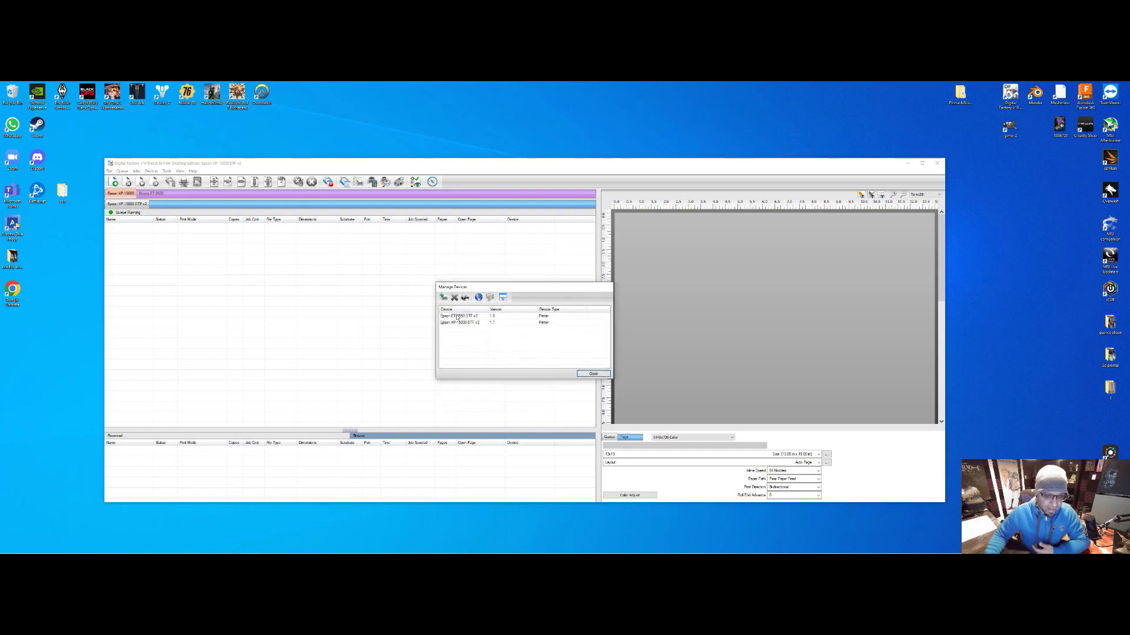
Step: Inspect the two installed Epson DTF v2 printers in the device list and close the device manager
click(474, 316)
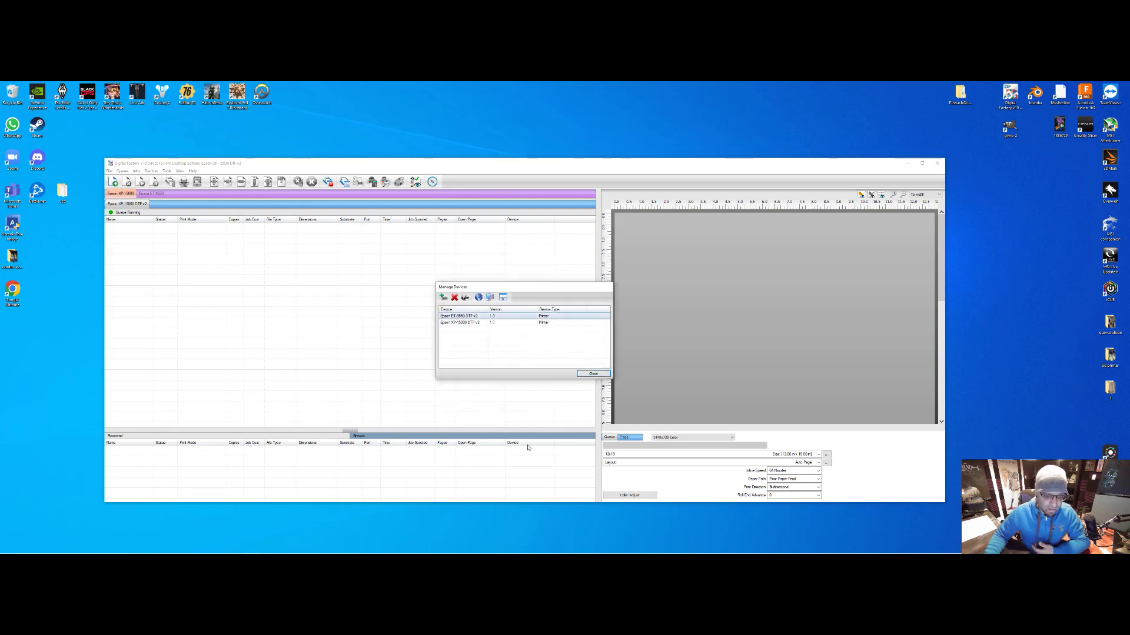
click(464, 323)
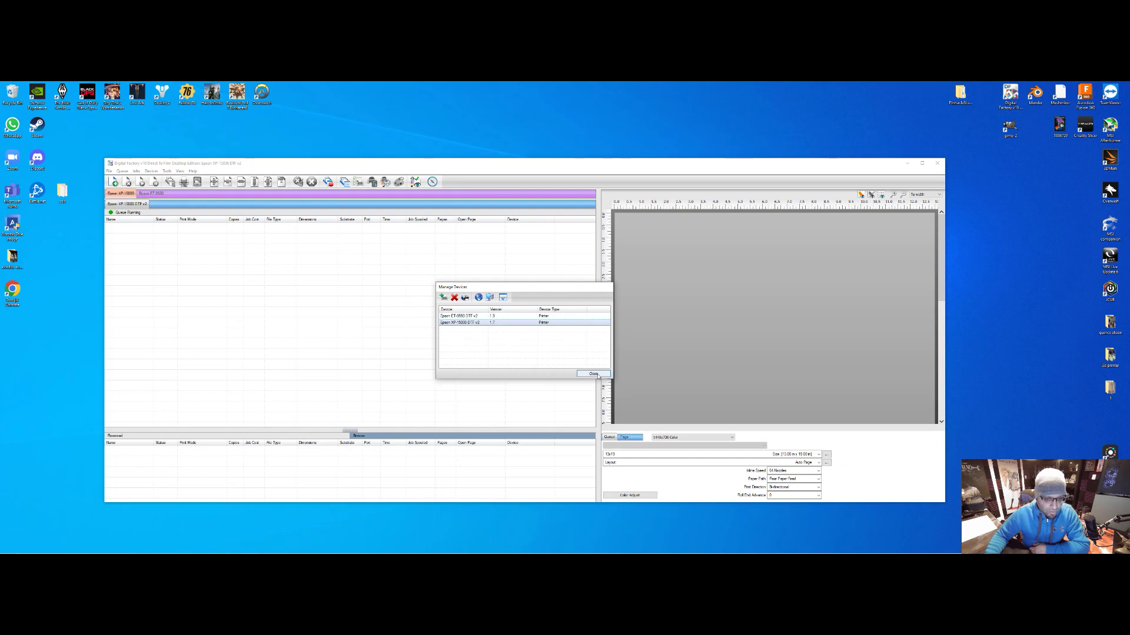
click(460, 316)
click(461, 324)
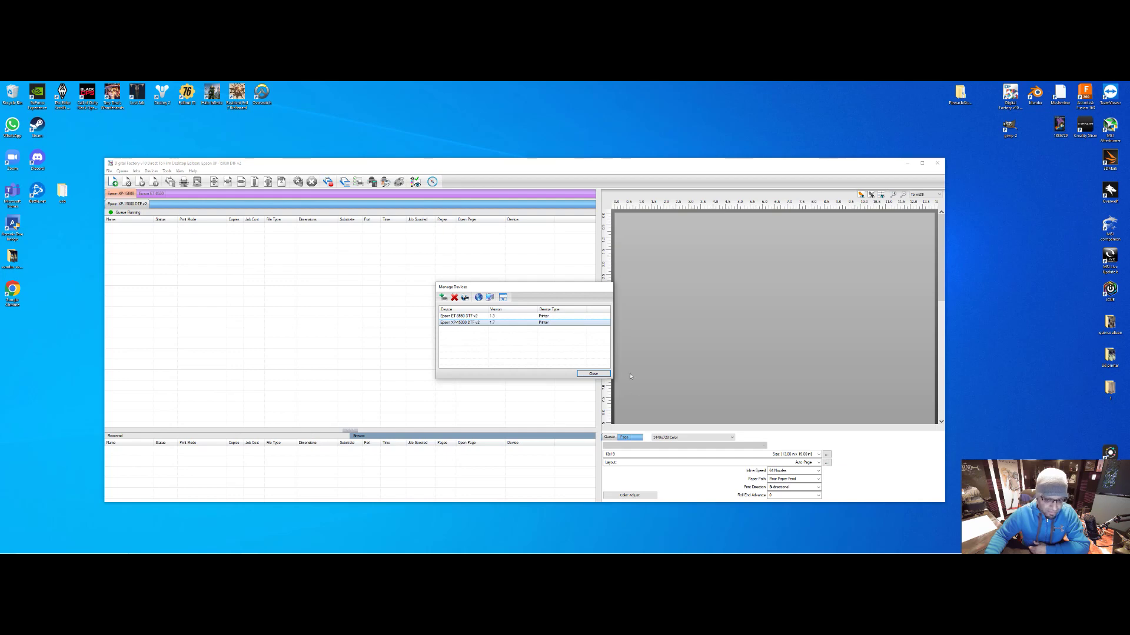
click(593, 373)
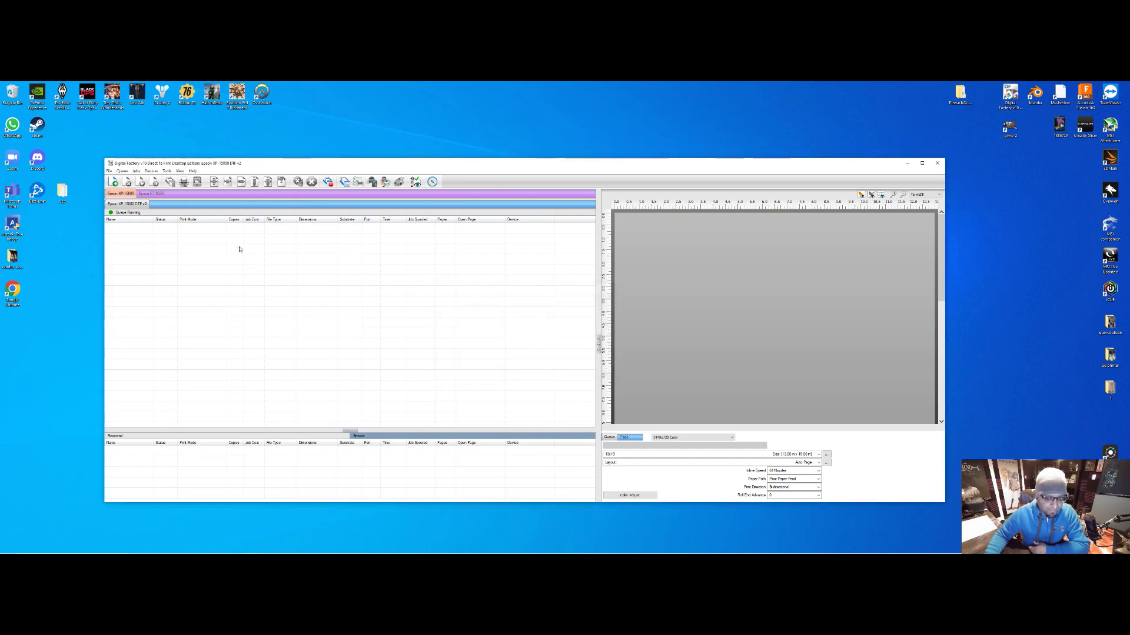
Step: In the Queue Manager, set the port of the Epson XP-15000 DTF v2 queue to the Printer_USB port and close it
click(150, 171)
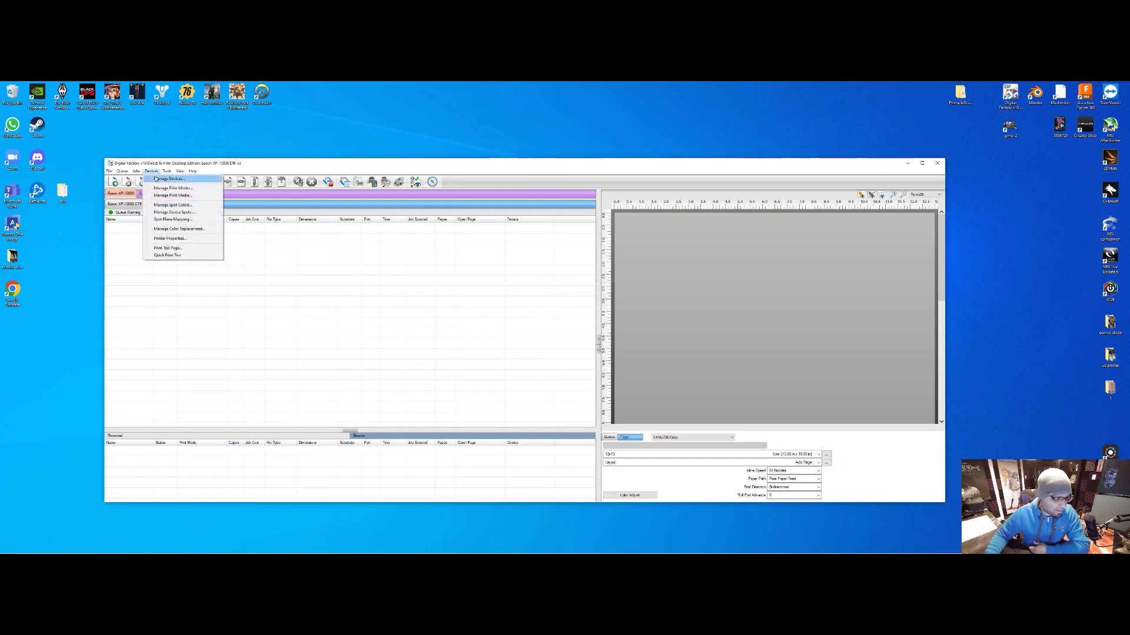
mouse_move(127, 172)
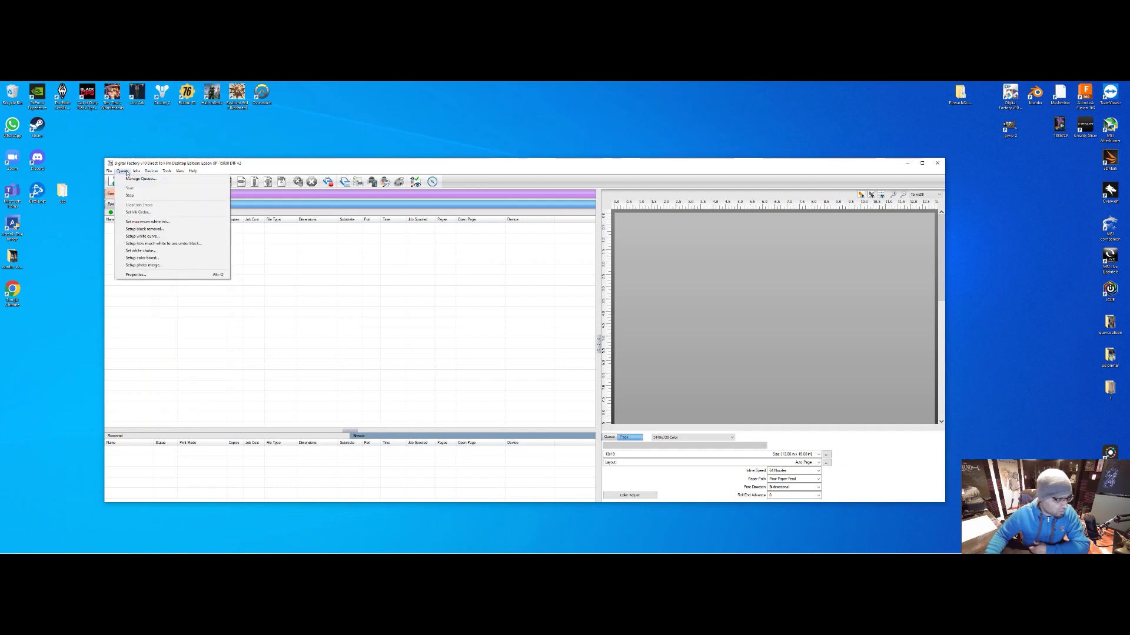
click(140, 178)
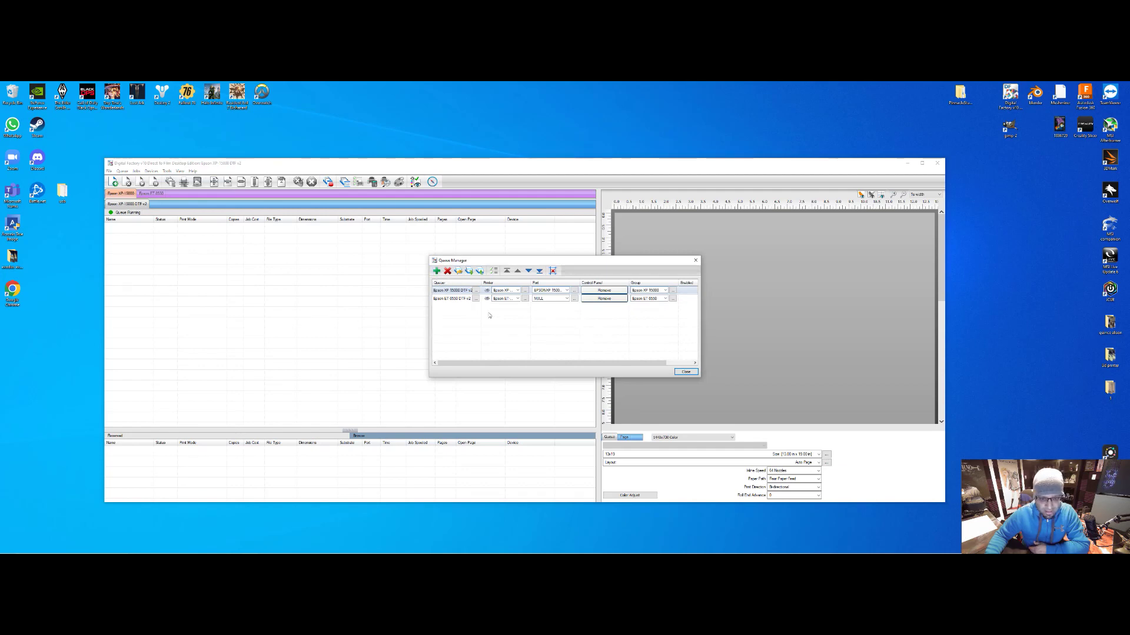
drag(481, 283, 484, 283)
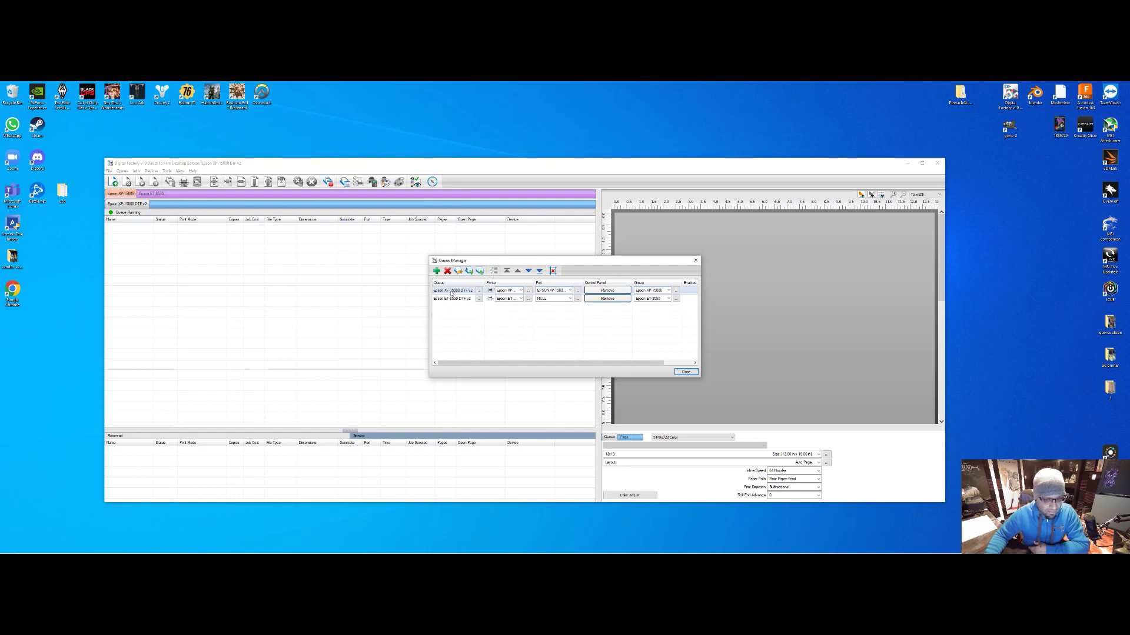
click(520, 290)
click(509, 297)
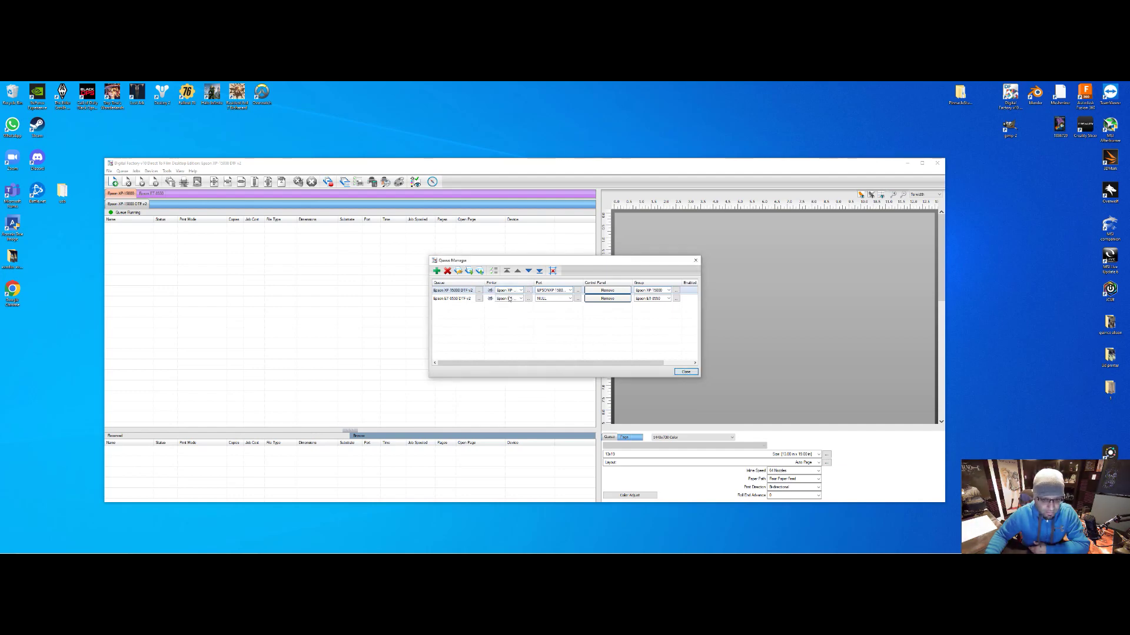
click(570, 291)
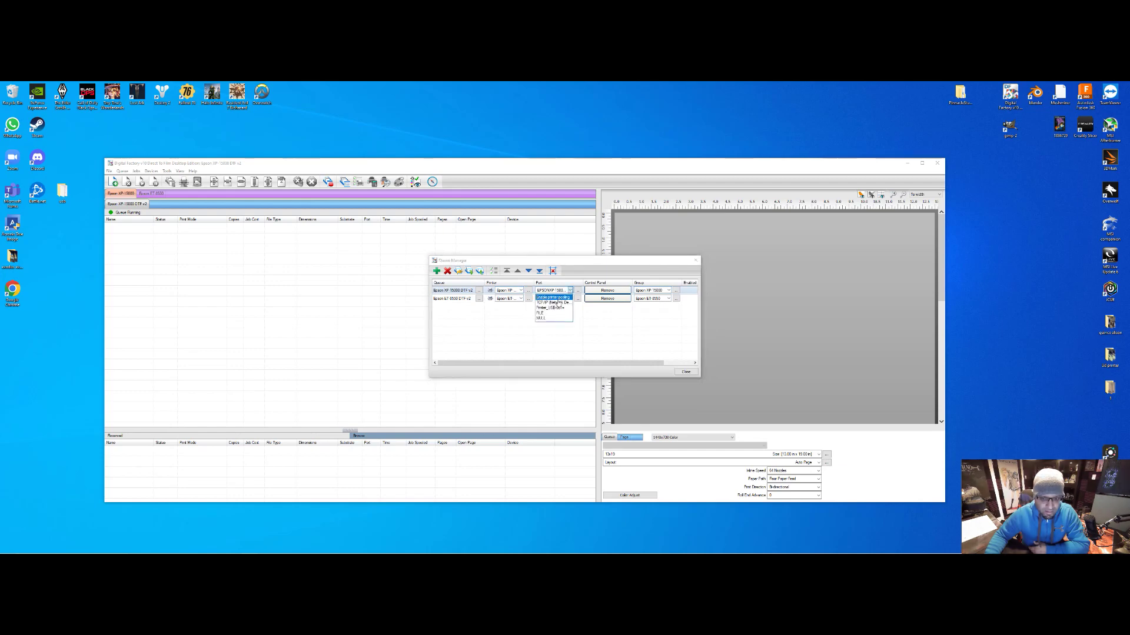
click(555, 309)
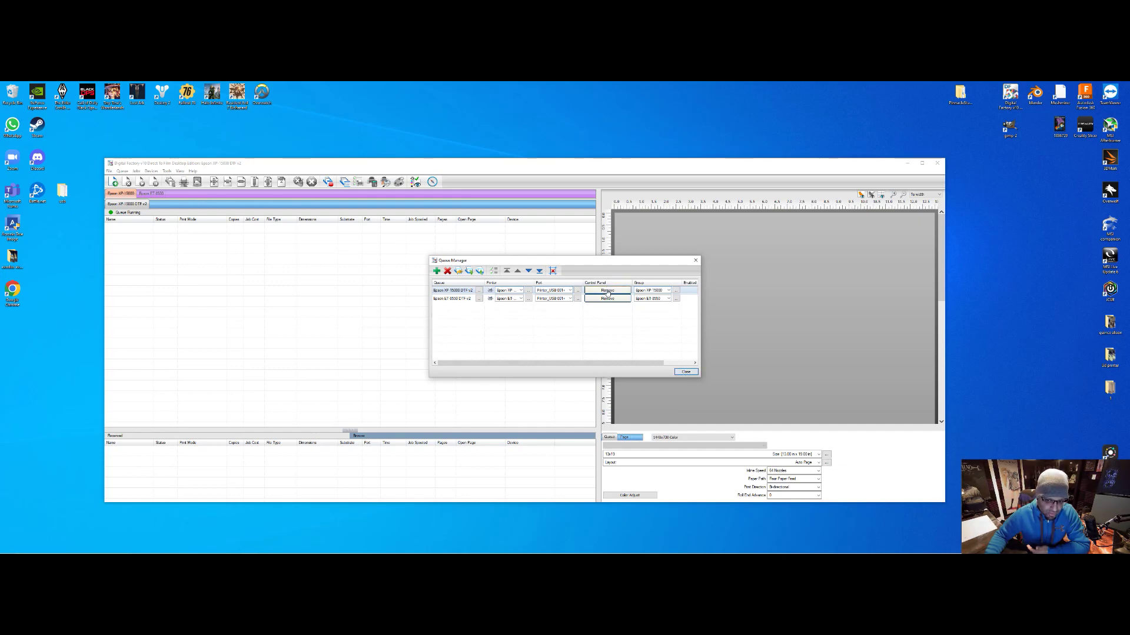
click(695, 260)
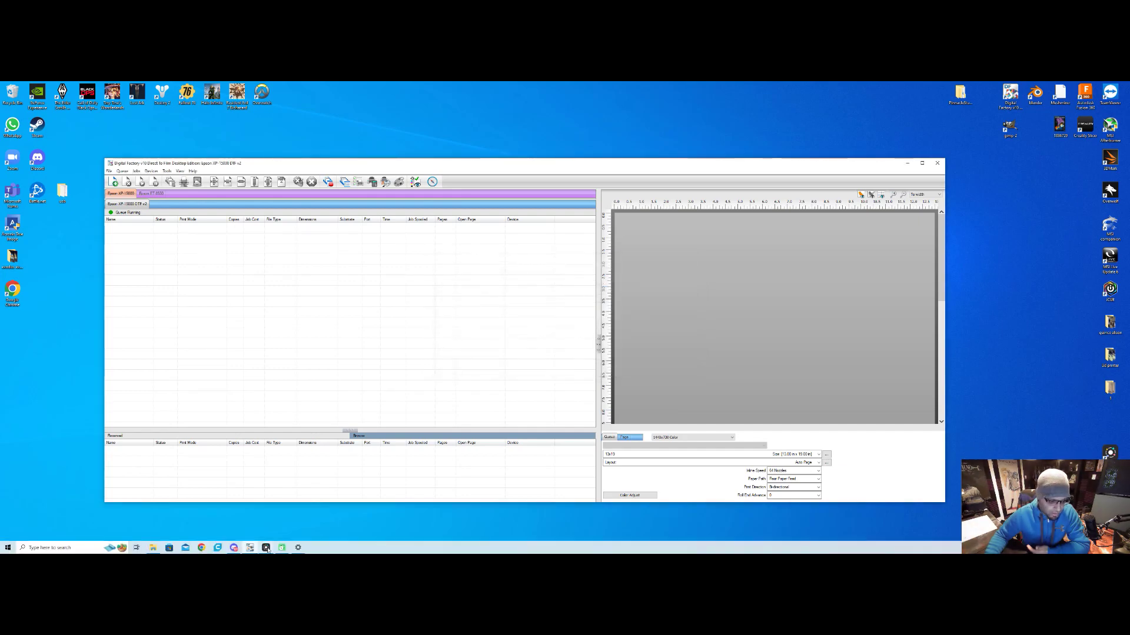
Step: Switch to the Windows printer list, inspect the Epson XP-15000 DTF v2 entry, and close Settings
click(299, 547)
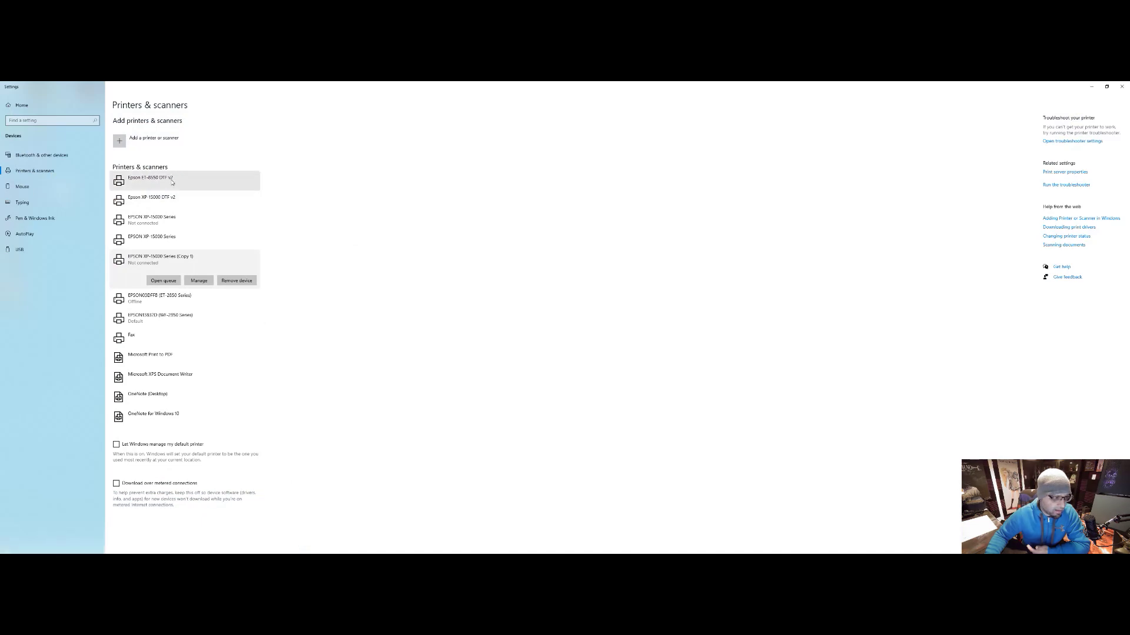
click(167, 197)
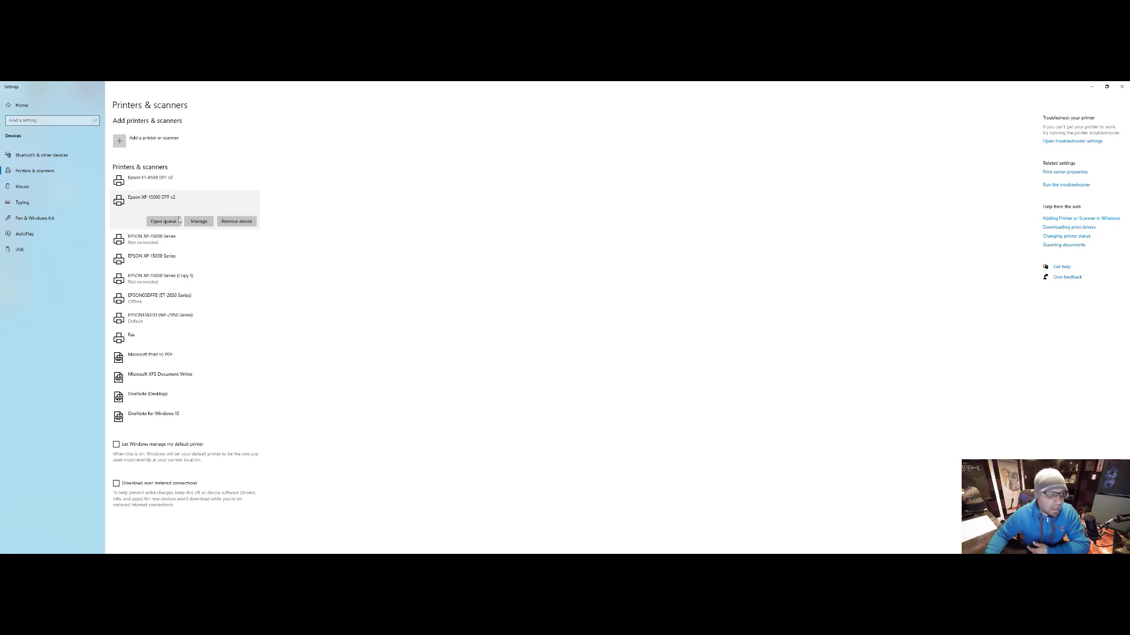
click(1121, 86)
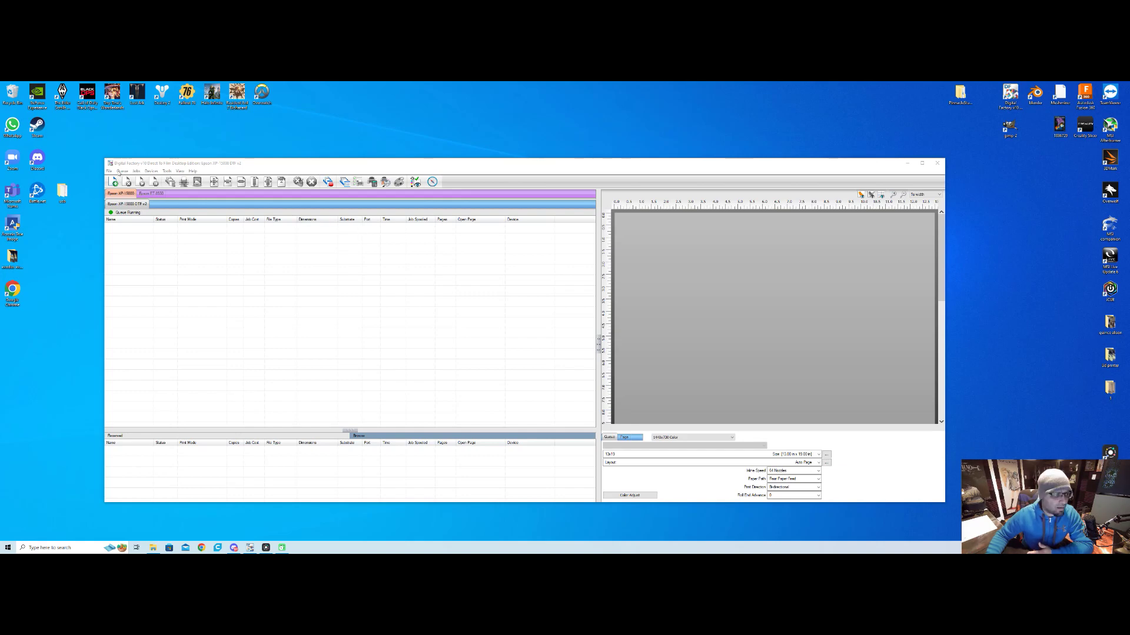
Step: Open the queue properties of the Epson XP-15000 DTF v2 and expand the Color Layer section
click(121, 171)
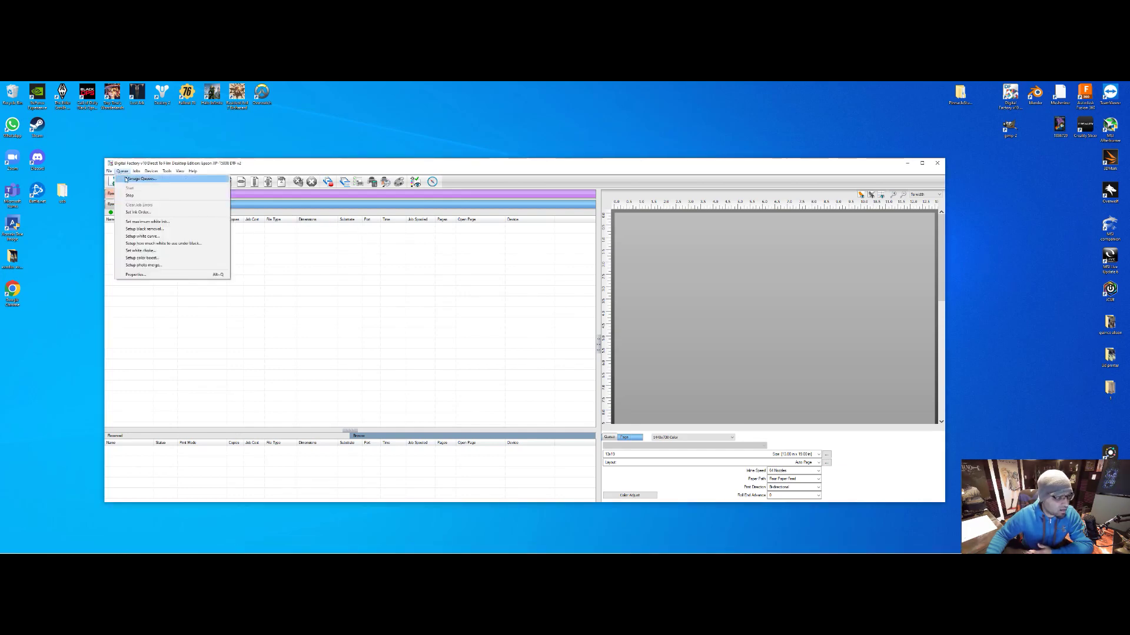
click(136, 275)
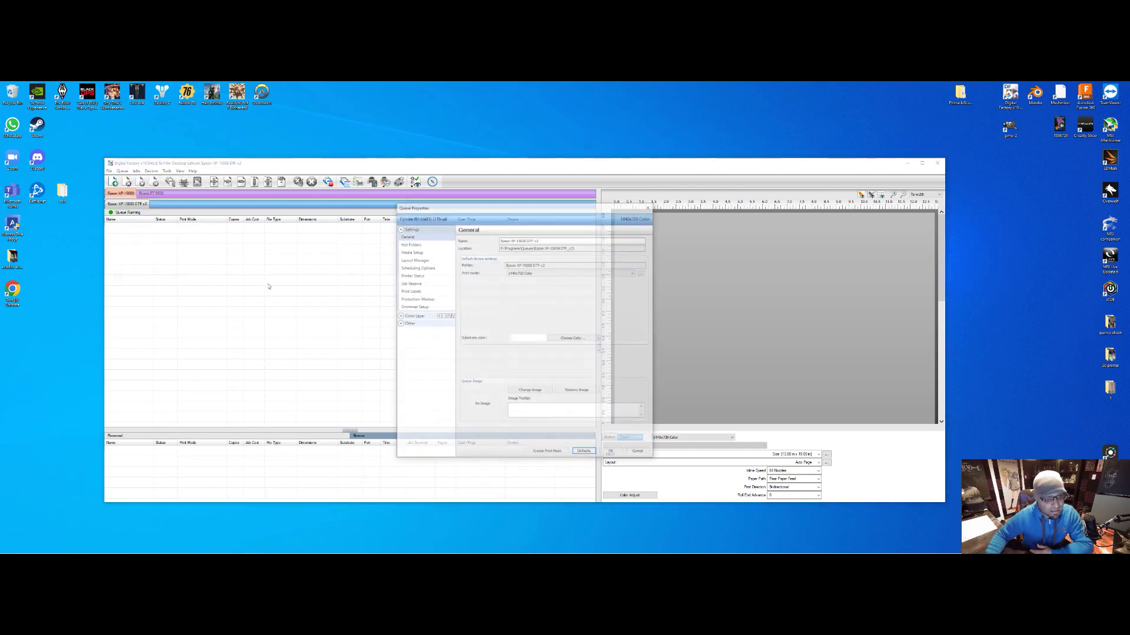
drag(514, 210, 414, 195)
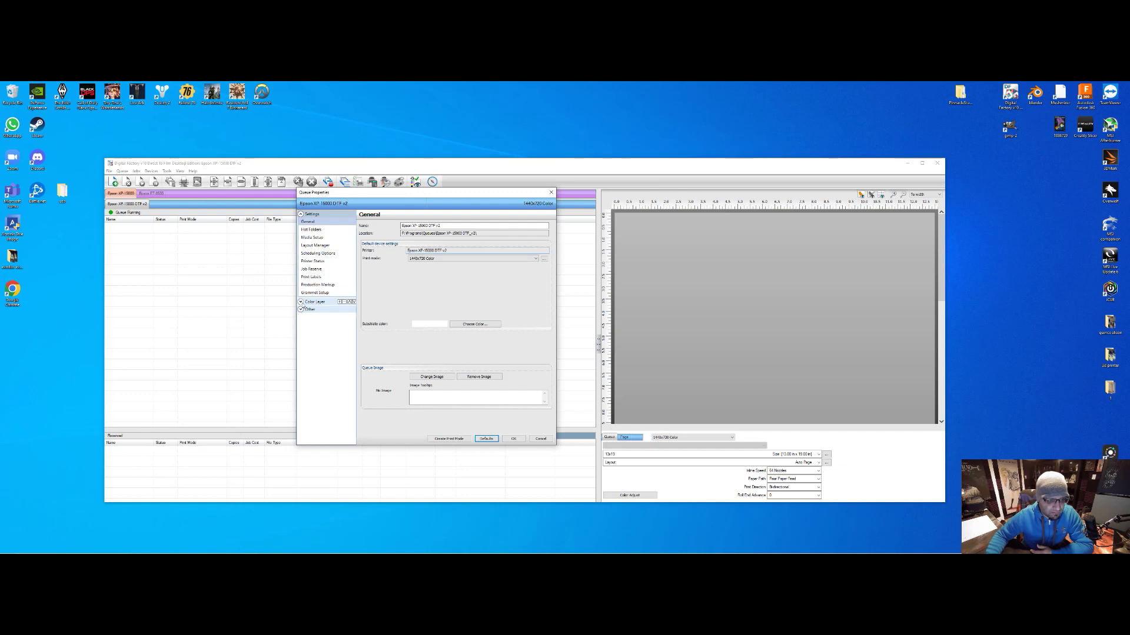
click(300, 302)
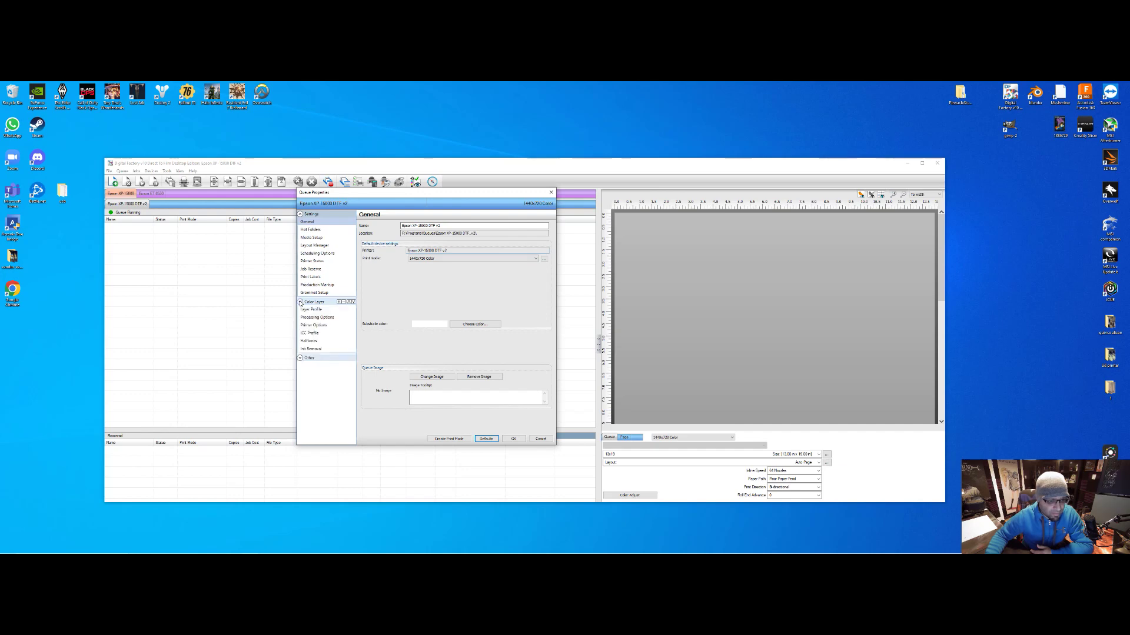
Step: Review the available media sizes in the queue's Media Setup, keeping the 13x19 sheet
click(311, 229)
click(313, 238)
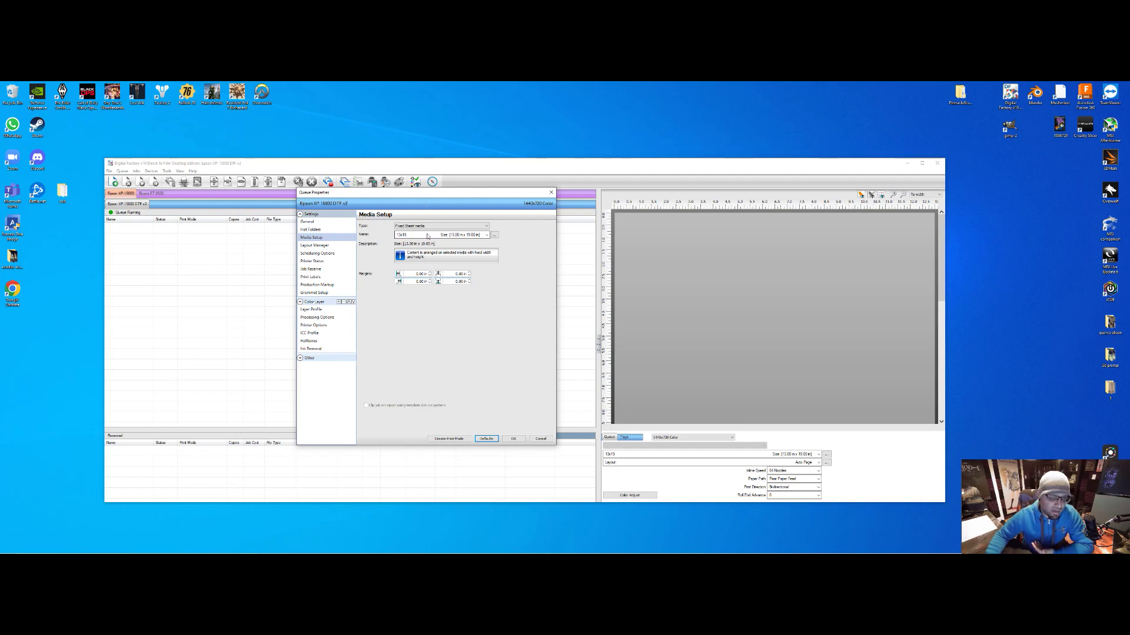
click(486, 235)
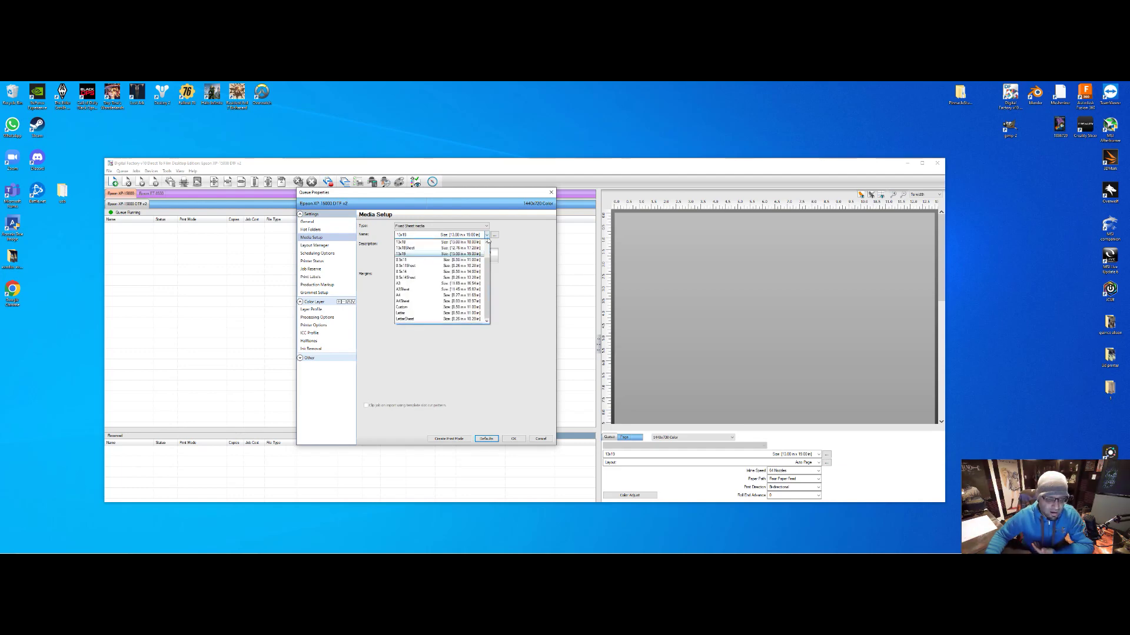
scroll(489, 242, up, 2)
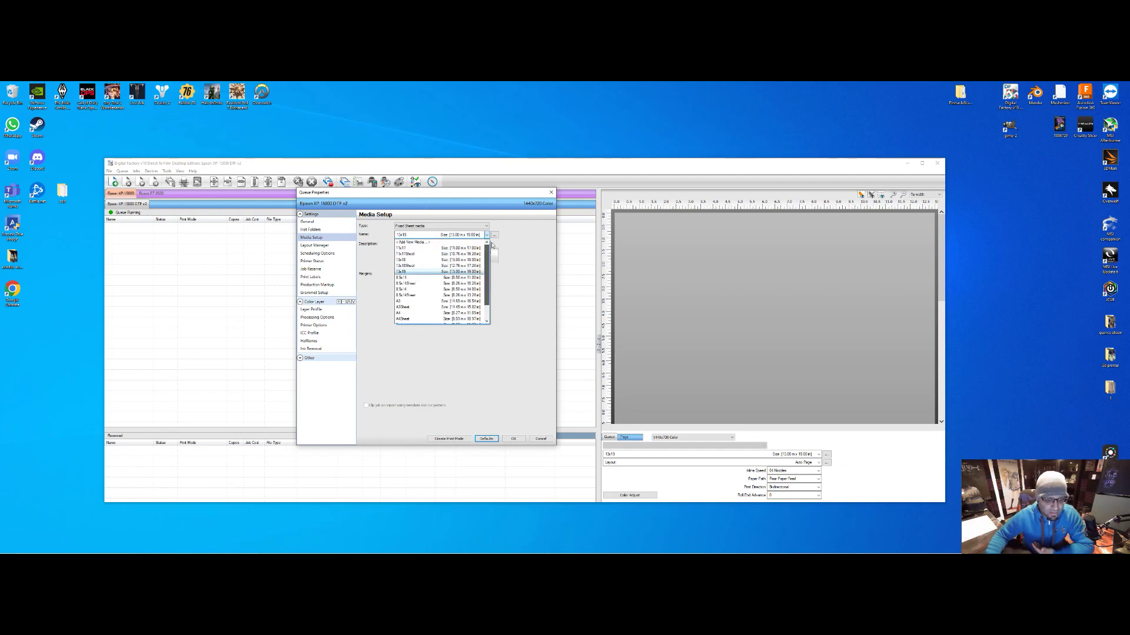
click(502, 298)
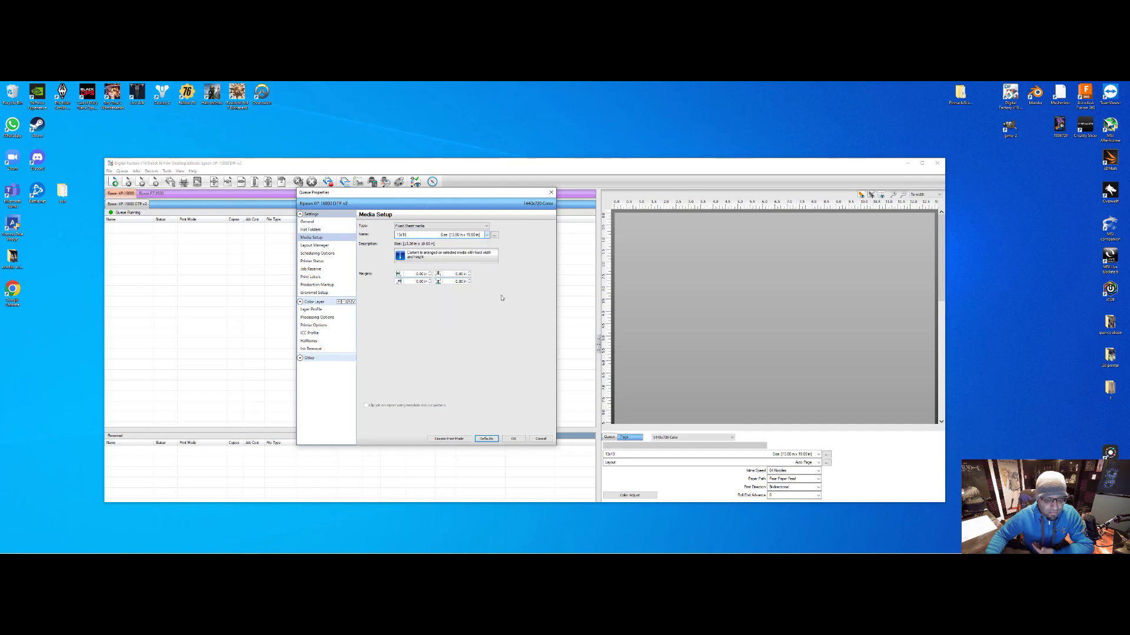
Step: Reselect Fixed Sheet media as the queue's media type with the 13x19 size
click(482, 226)
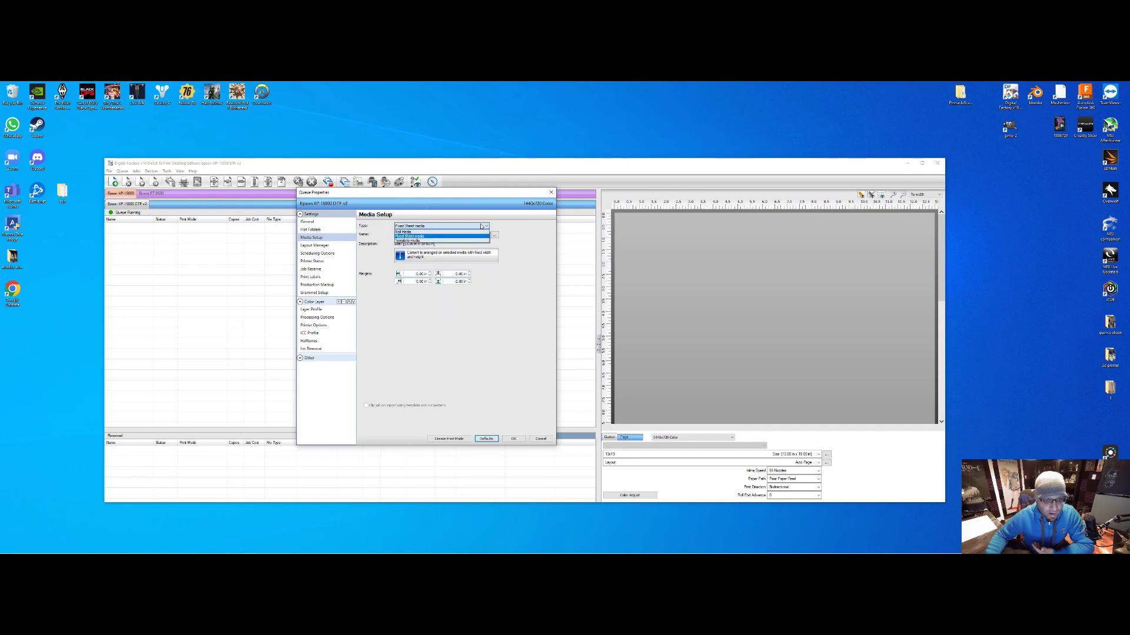
click(418, 236)
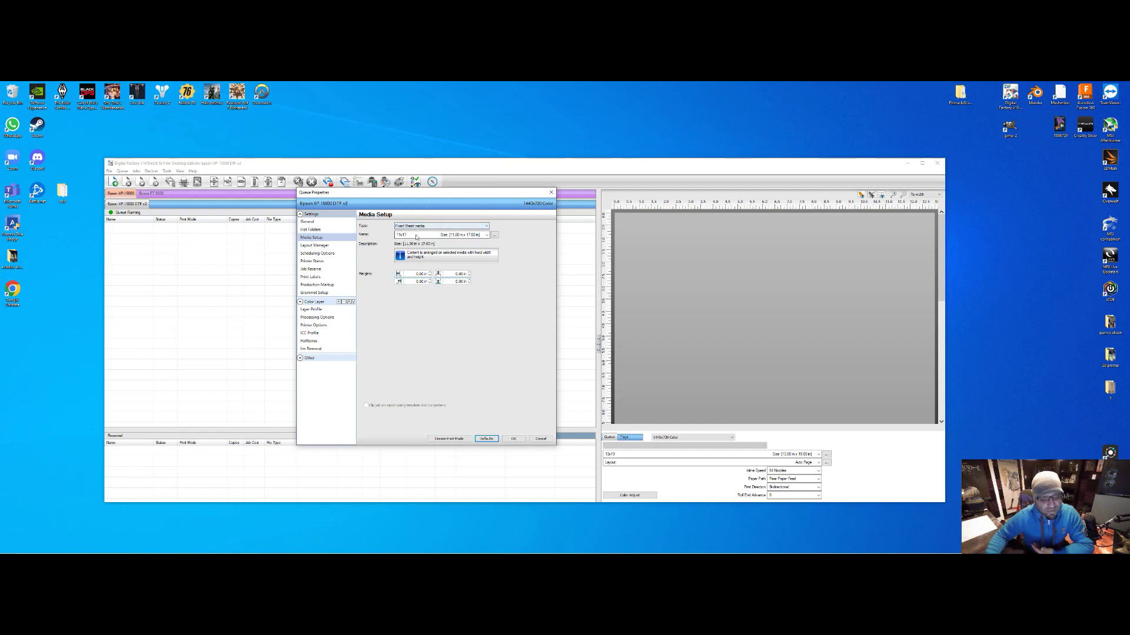
click(421, 236)
click(412, 265)
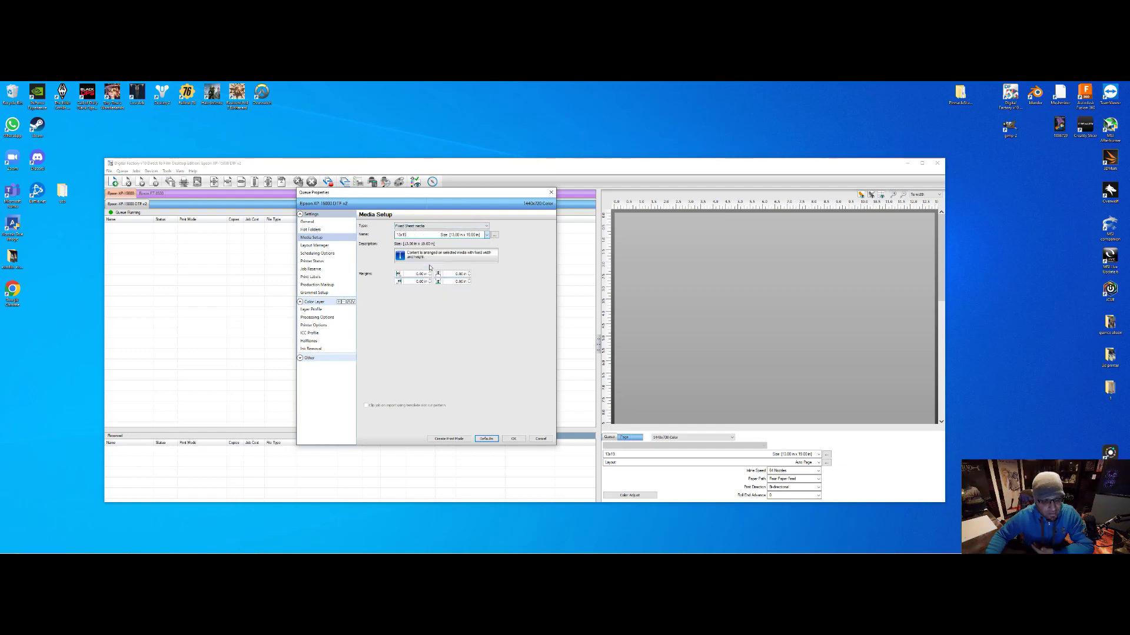
Step: Try Roll Media as the media type and check which roll names are available
click(428, 229)
click(425, 233)
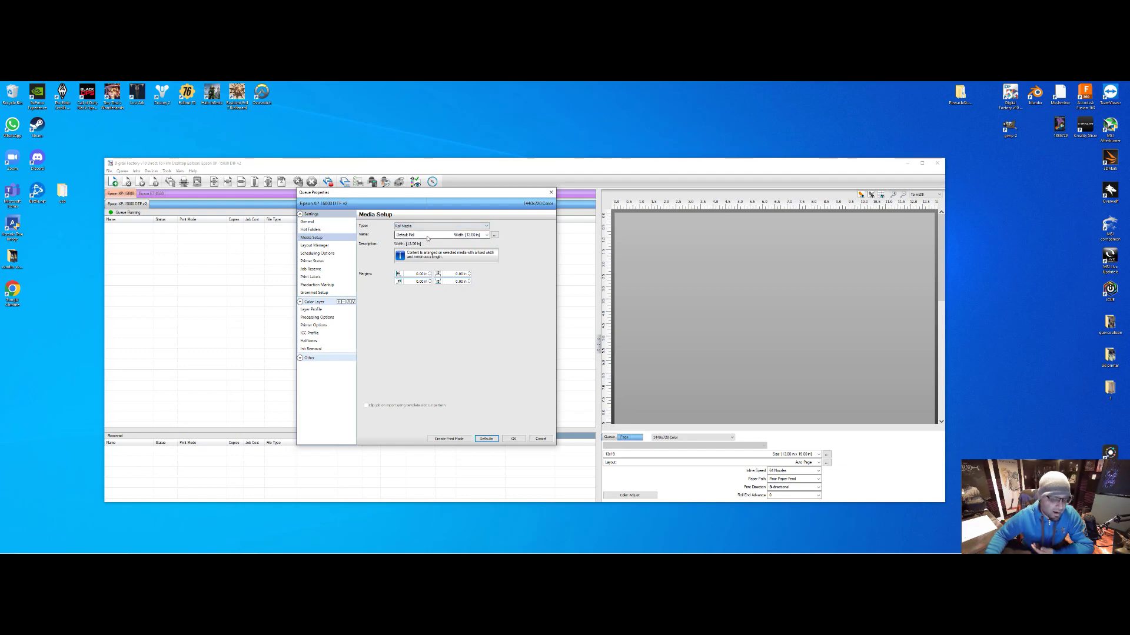
click(431, 235)
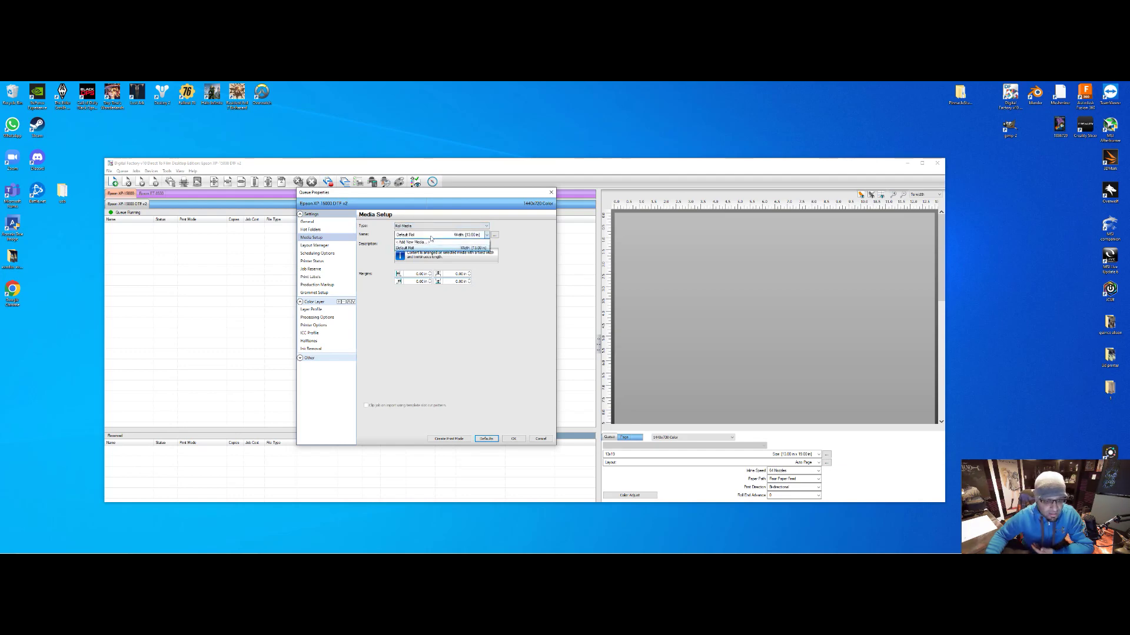
click(430, 236)
Step: Set the media type back to Fixed Sheet media and choose the 13x19 size
click(427, 226)
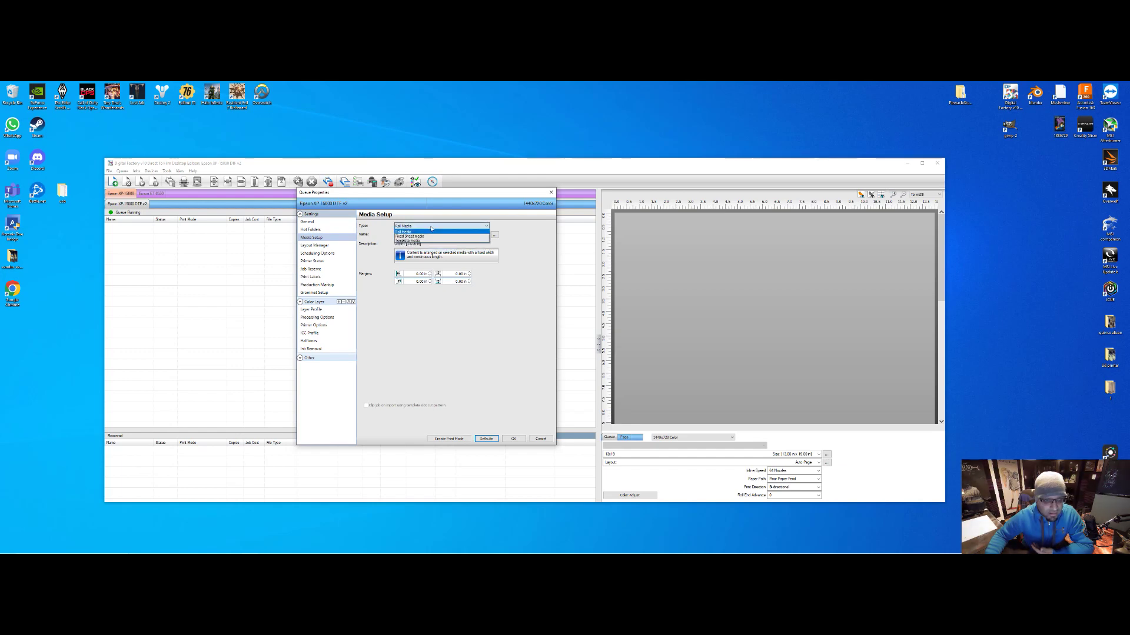
click(432, 237)
click(432, 236)
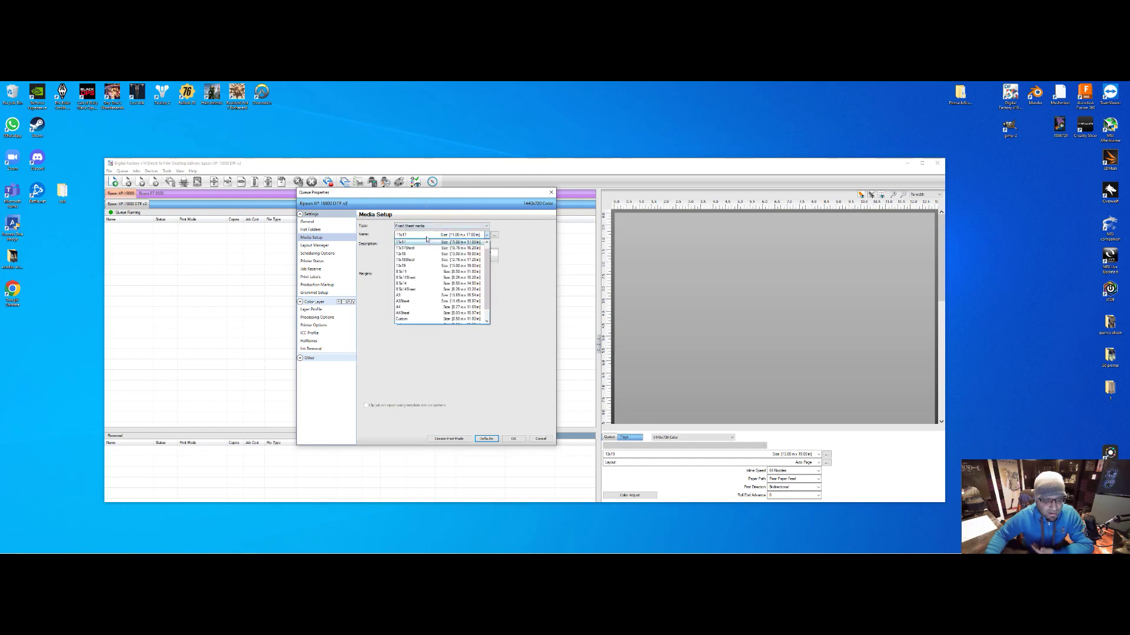
click(418, 266)
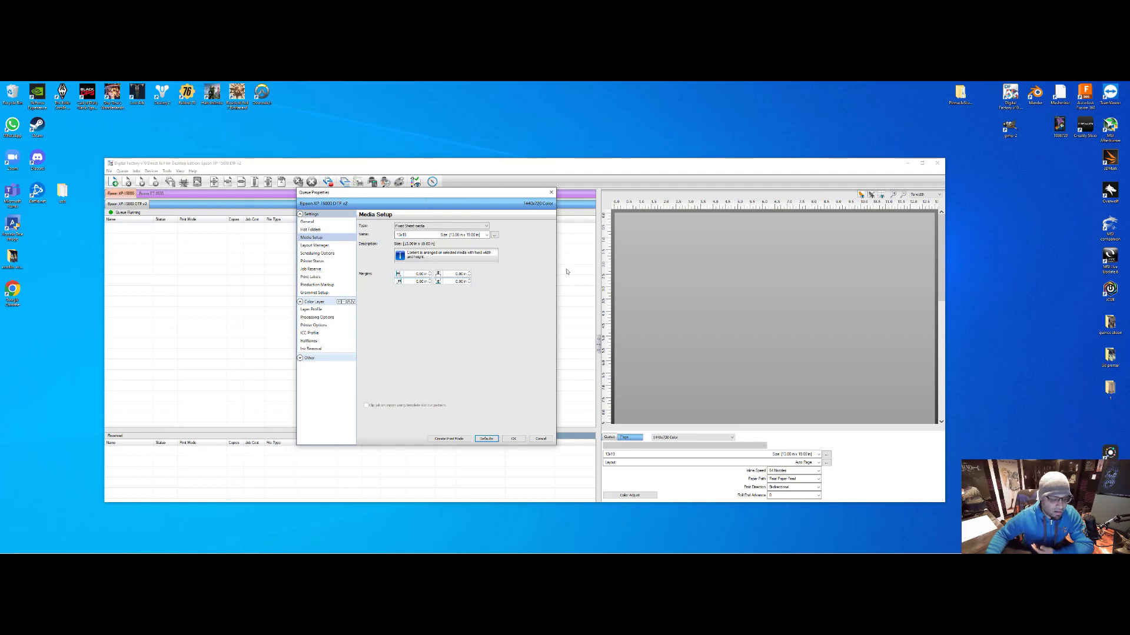
Step: Review the remaining queue settings from Layout Manager through Grommet Setup, then the Color Layer's Layer Profile
click(315, 246)
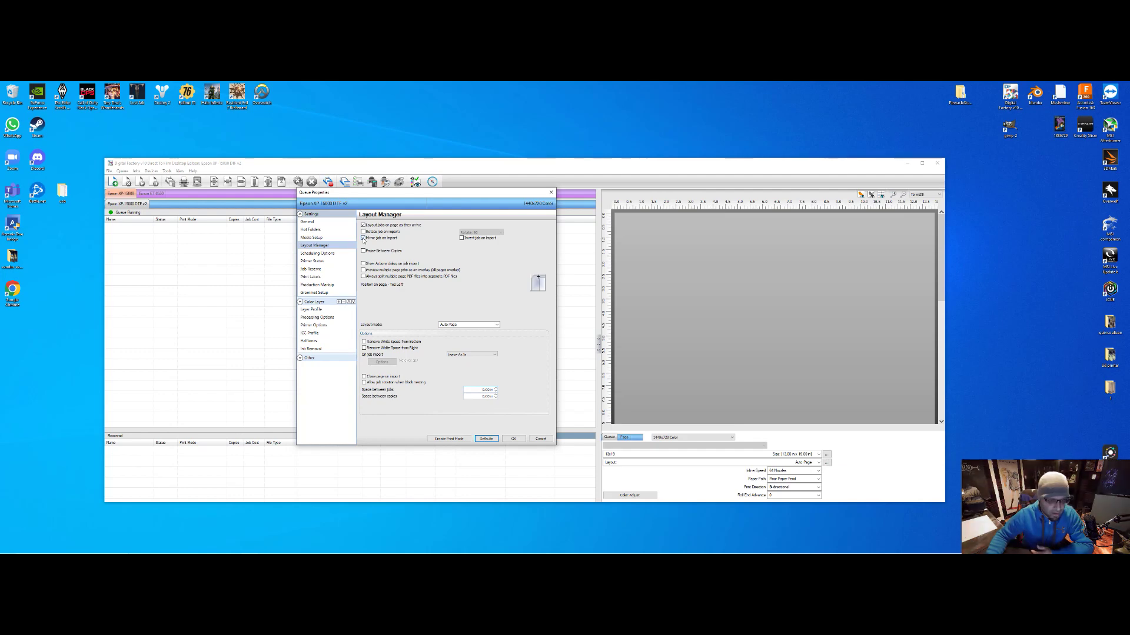
click(323, 254)
click(323, 261)
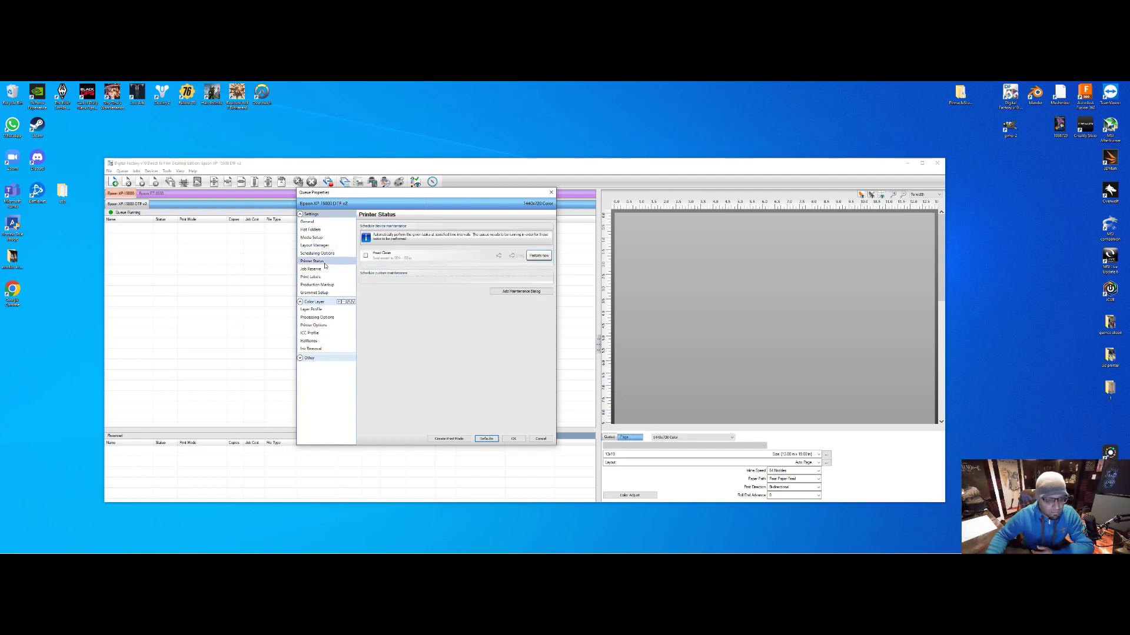
click(321, 270)
click(316, 277)
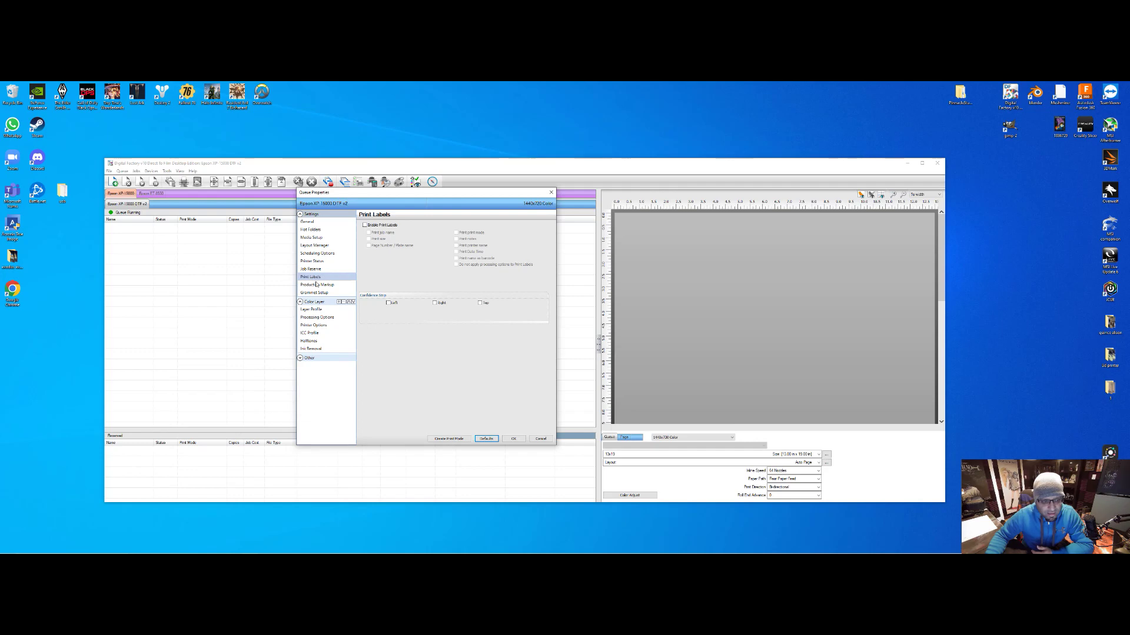
click(317, 285)
click(319, 293)
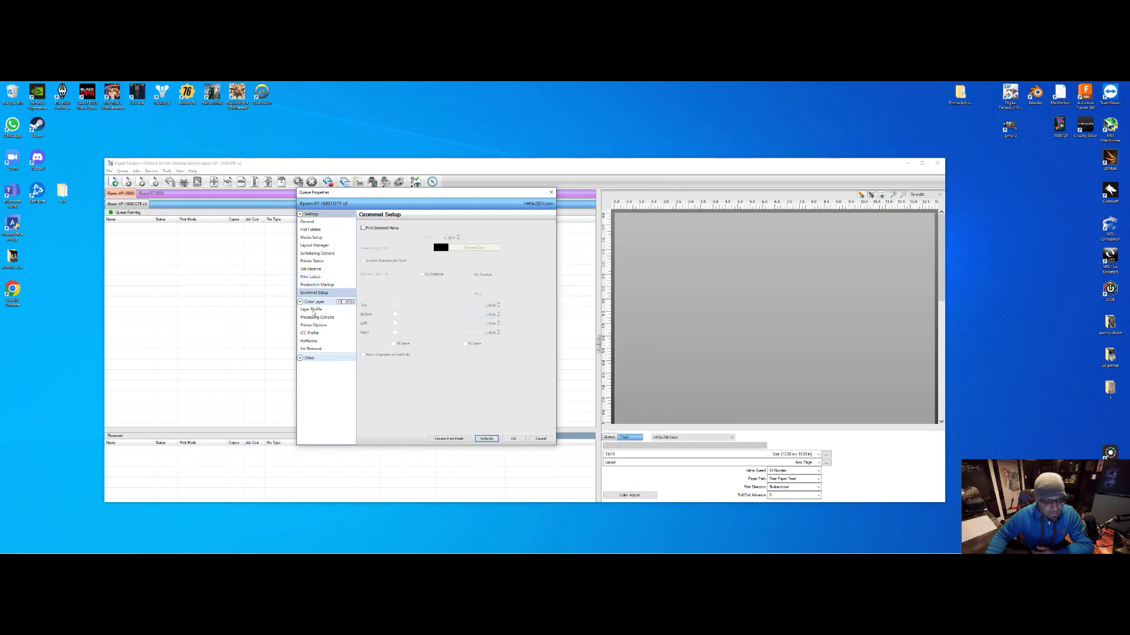
click(314, 310)
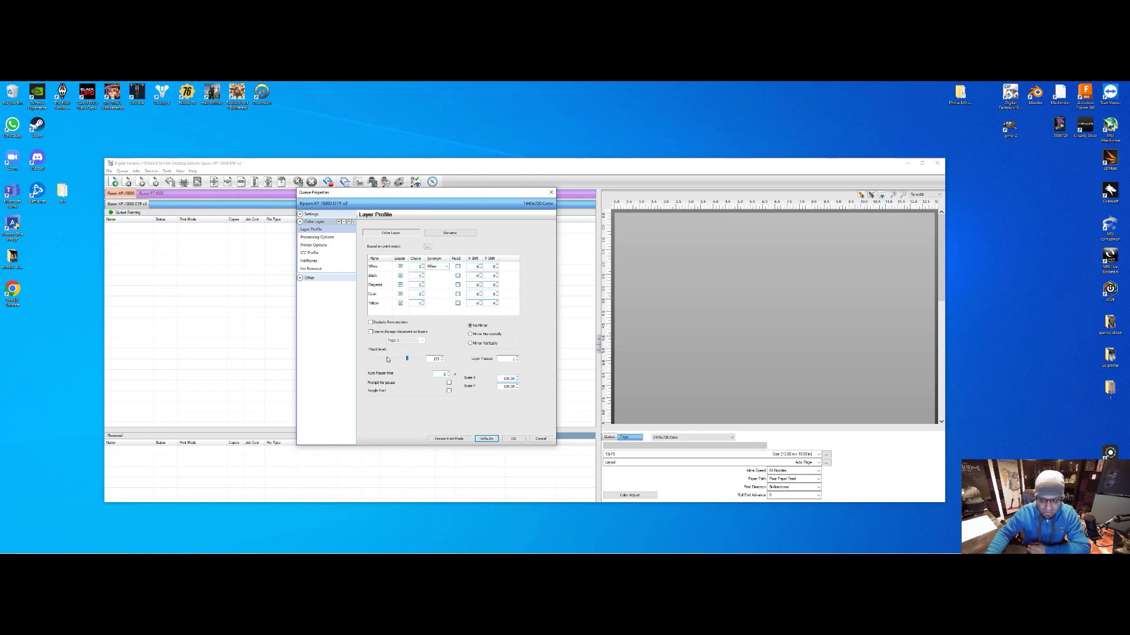
Step: In the Color Layer's Processing Options, set the underbase strength to 70% White under black
click(320, 237)
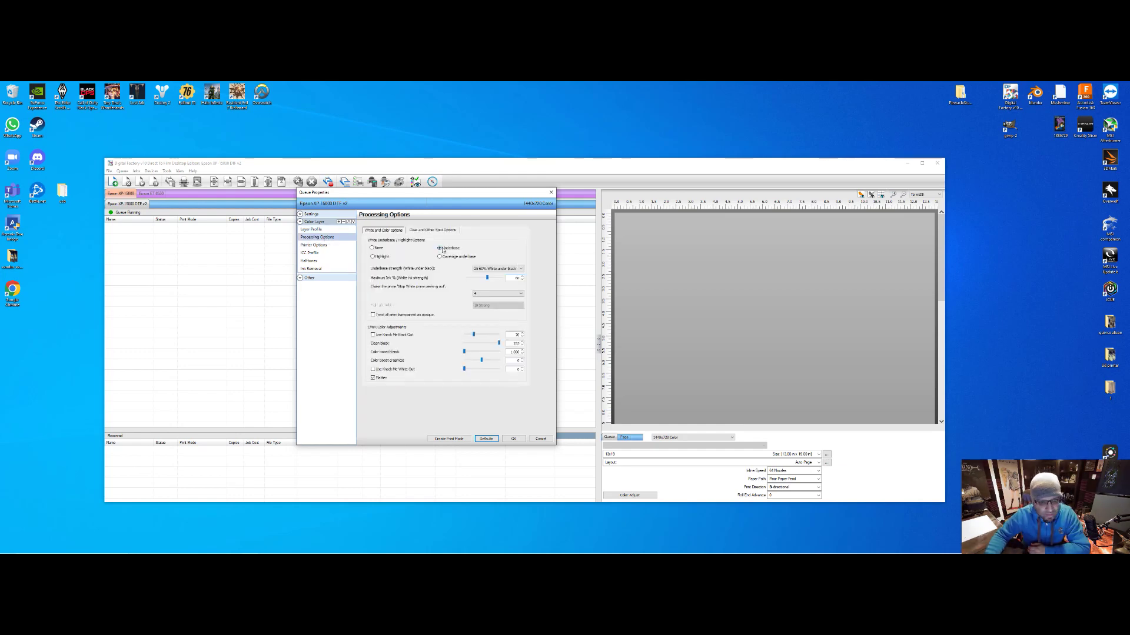
click(488, 270)
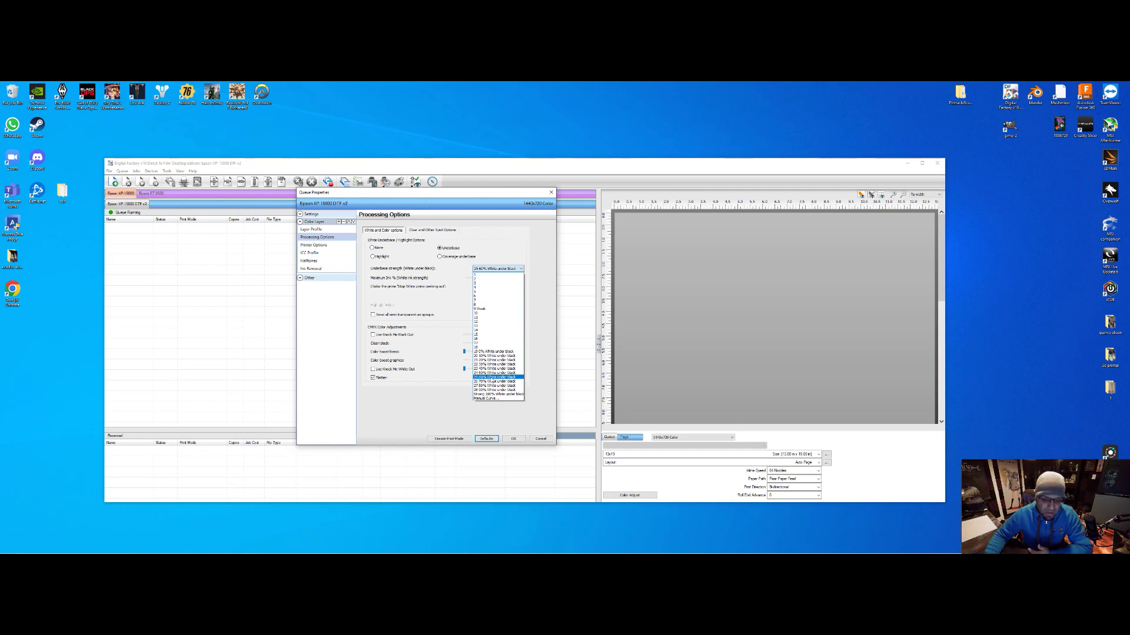
click(484, 269)
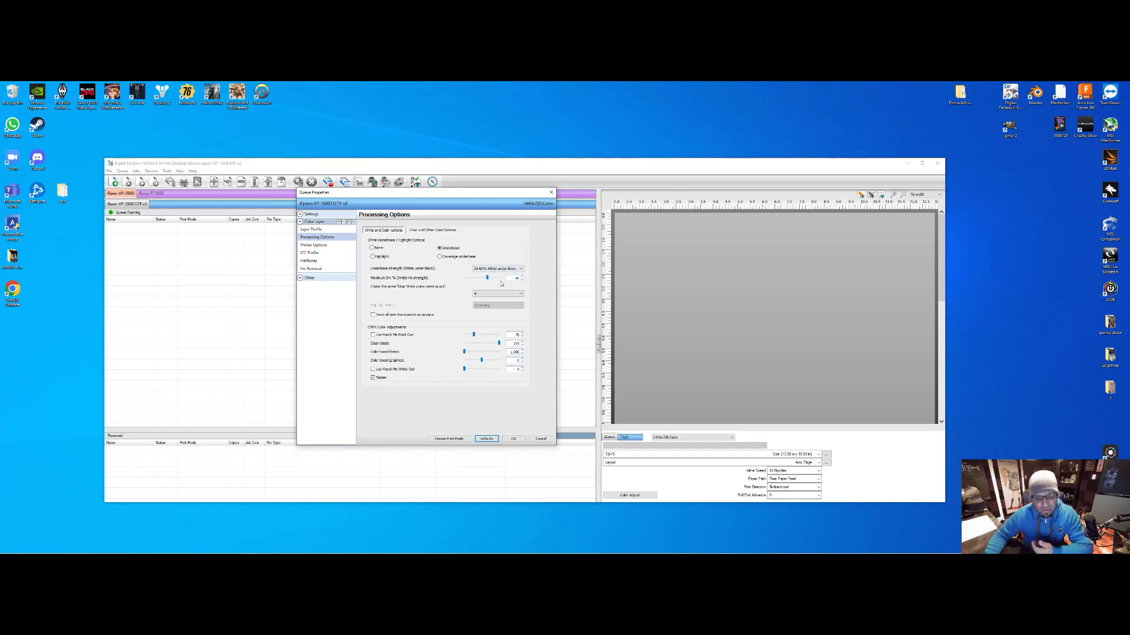
click(499, 269)
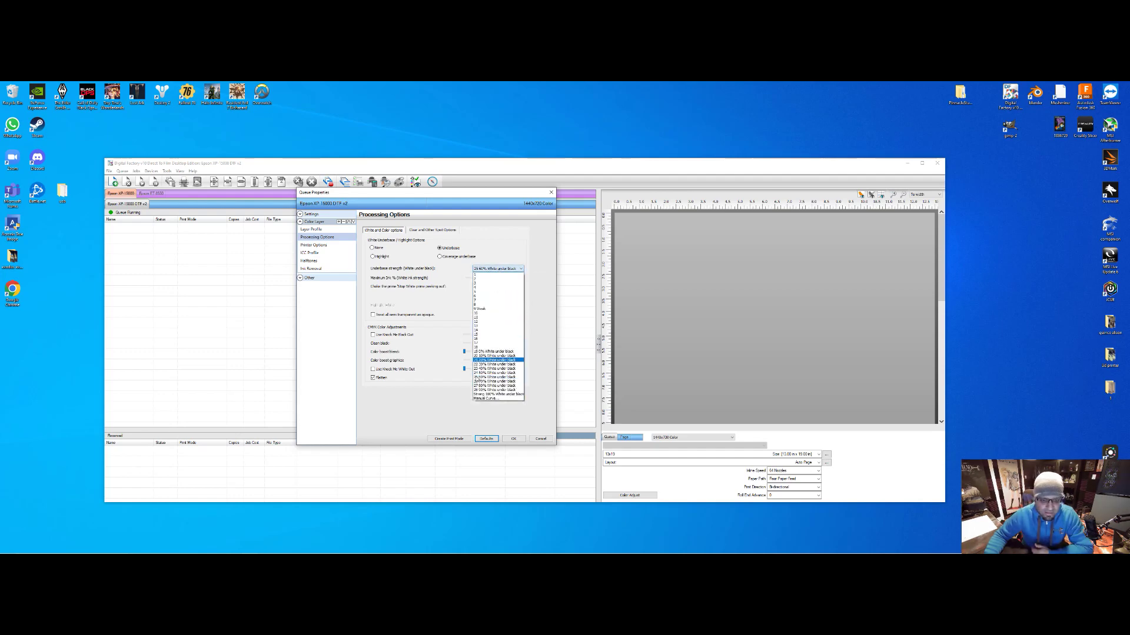
click(499, 377)
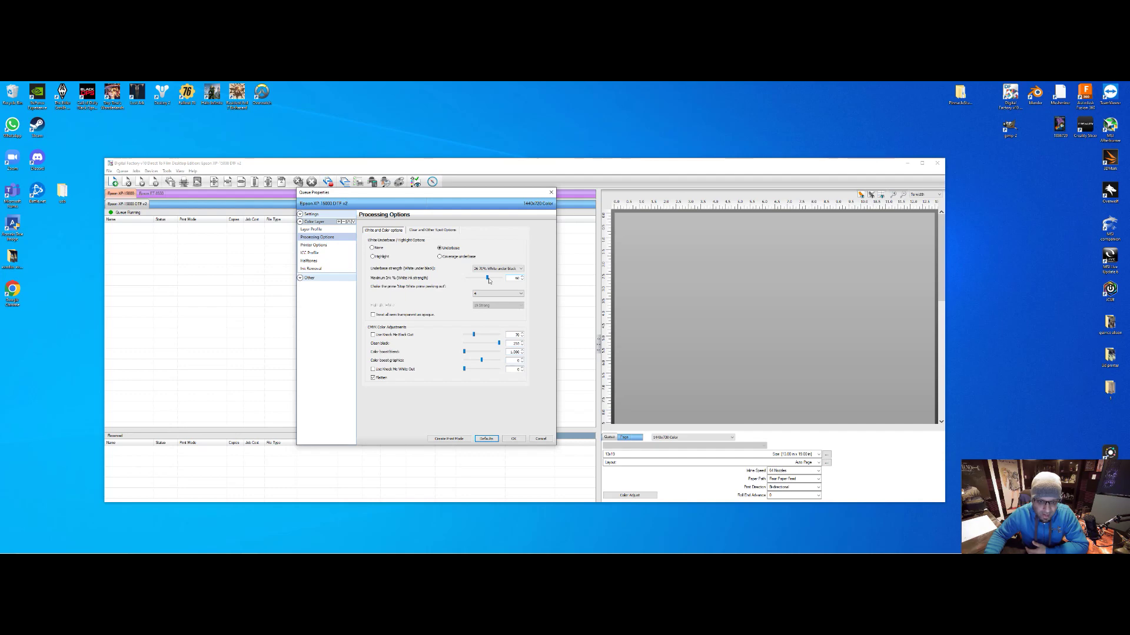
Step: Raise the maximum white ink strength and select 4 for the underbase choke
click(521, 276)
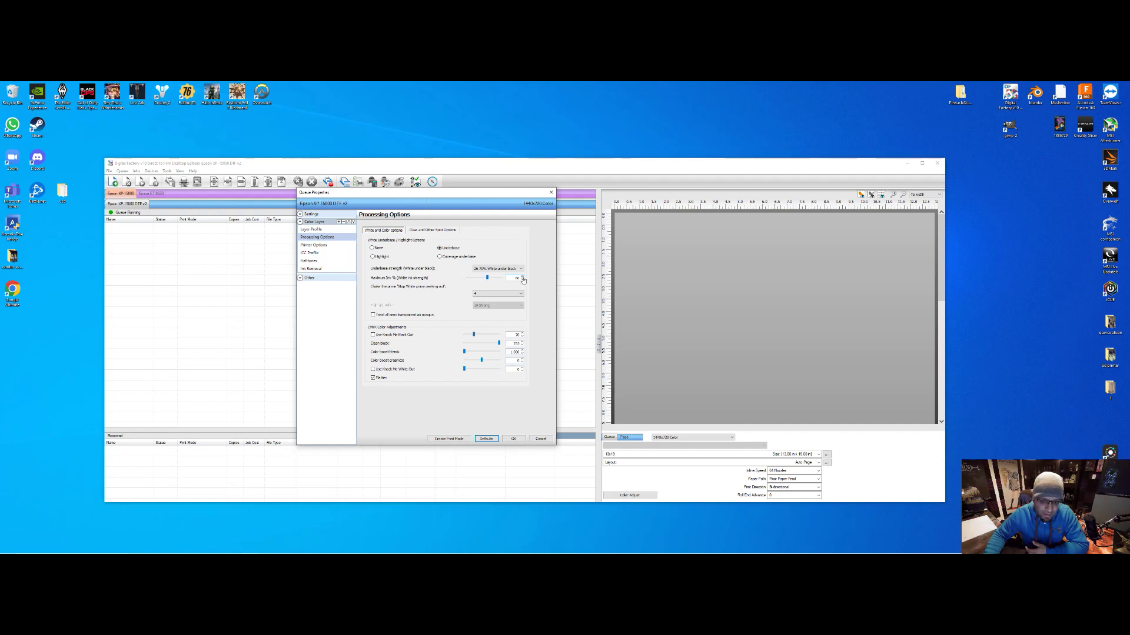
drag(488, 277, 496, 279)
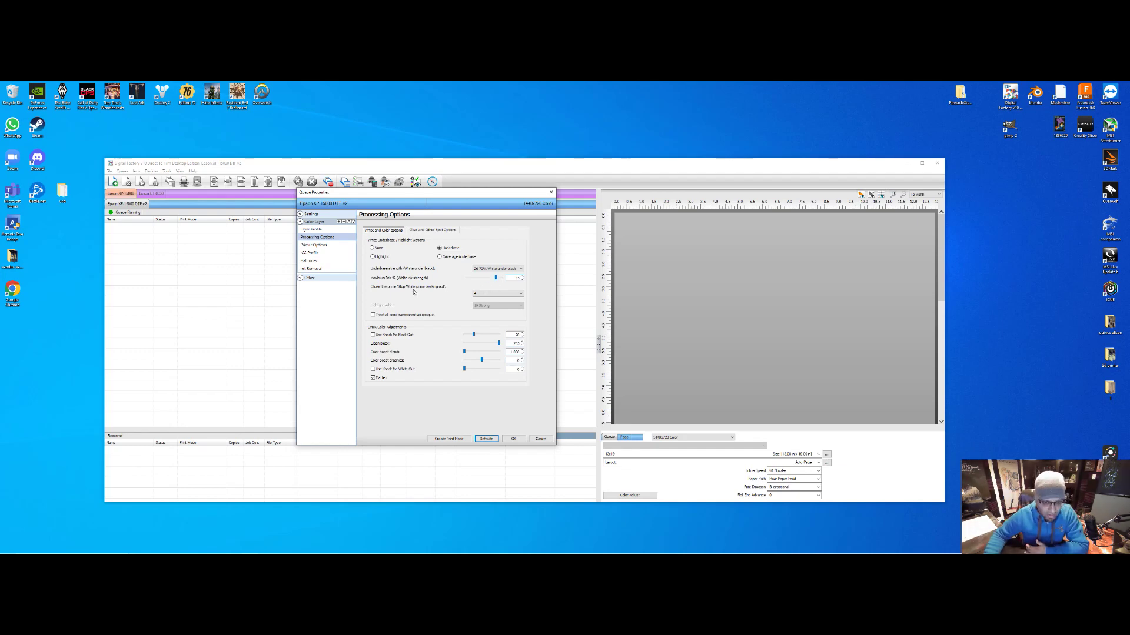
click(481, 294)
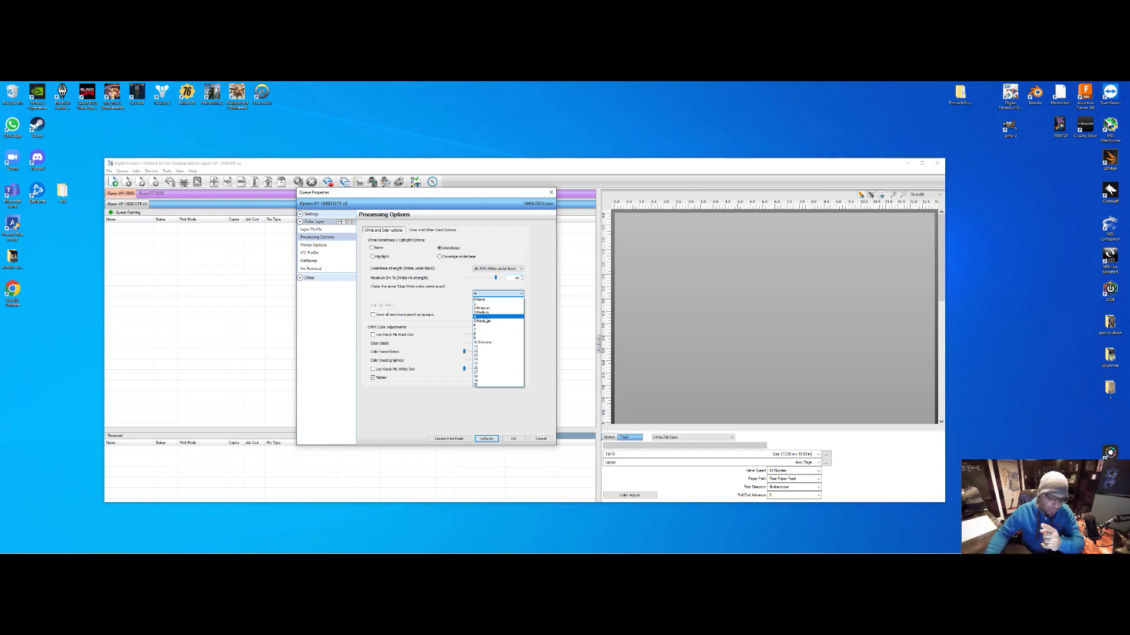
click(485, 317)
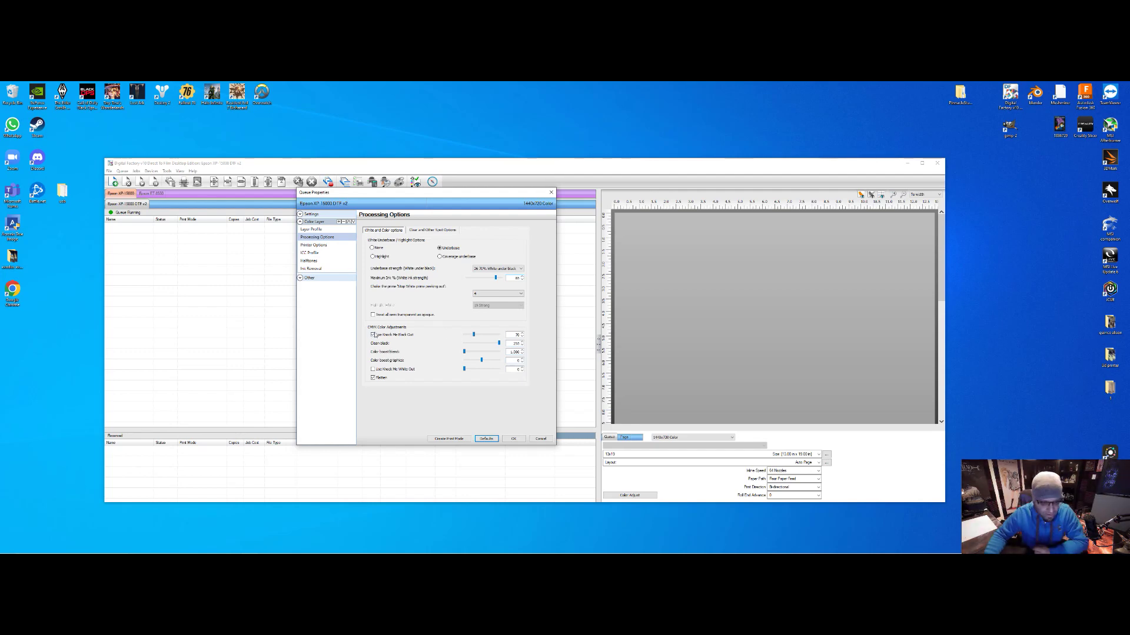
Step: Review the nozzle speed choices in the Color Layer's Printer Options, keeping 64 Nozzles
click(320, 246)
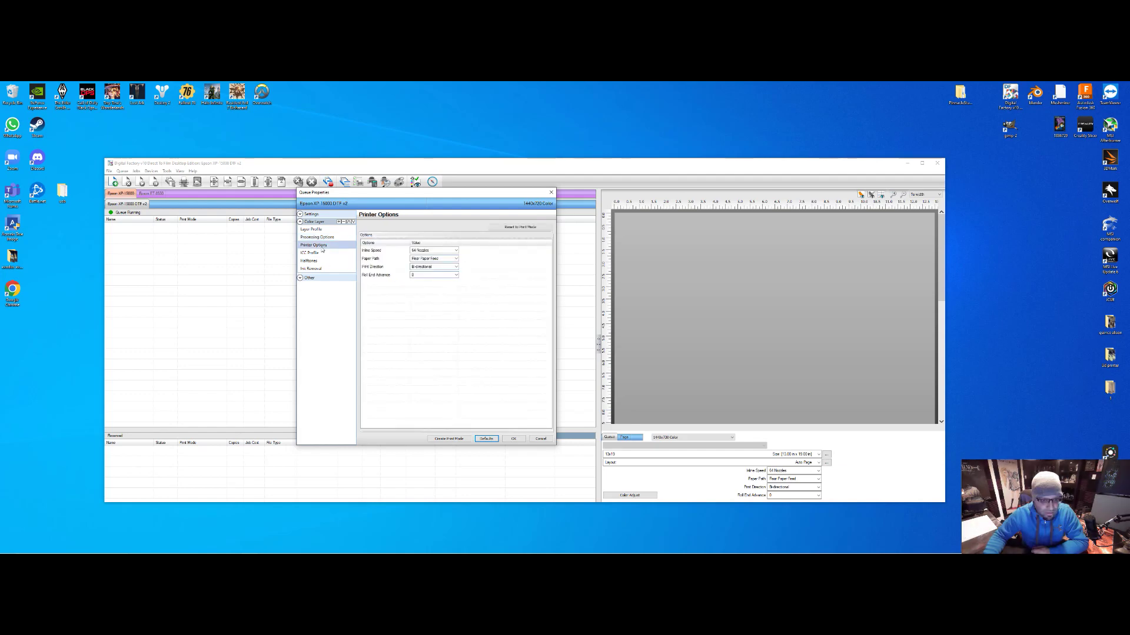
click(436, 251)
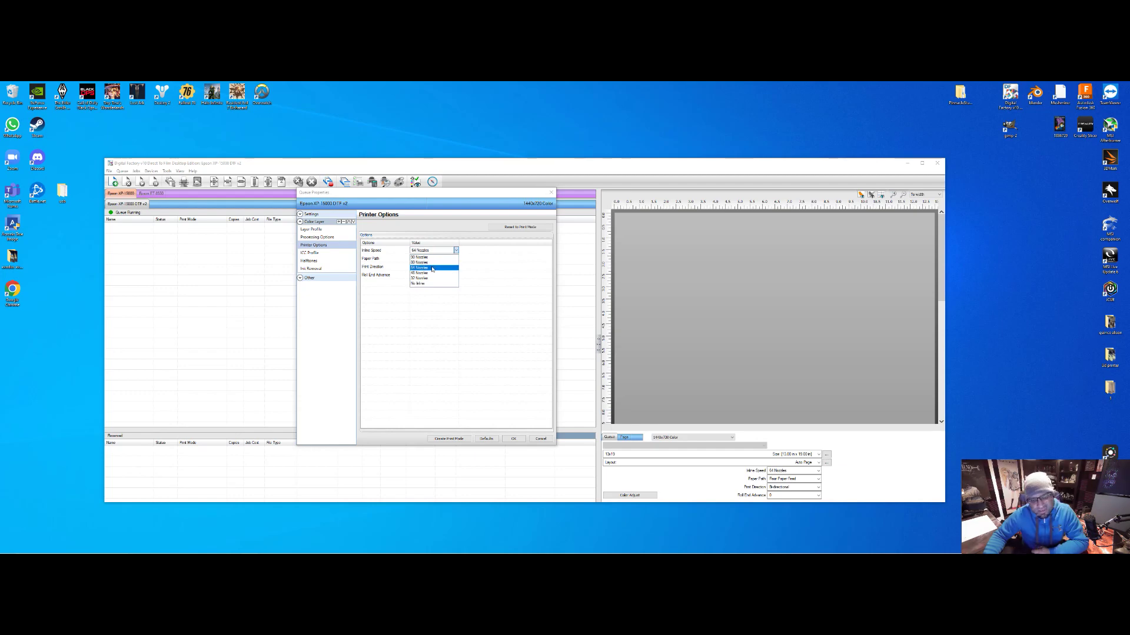
click(432, 269)
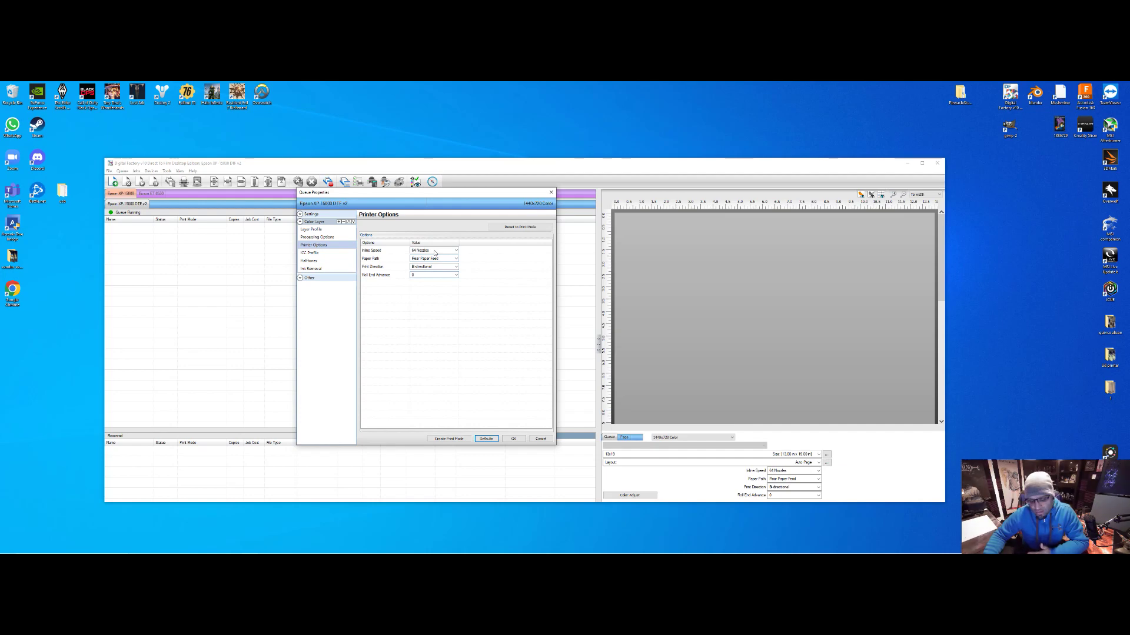
click(434, 251)
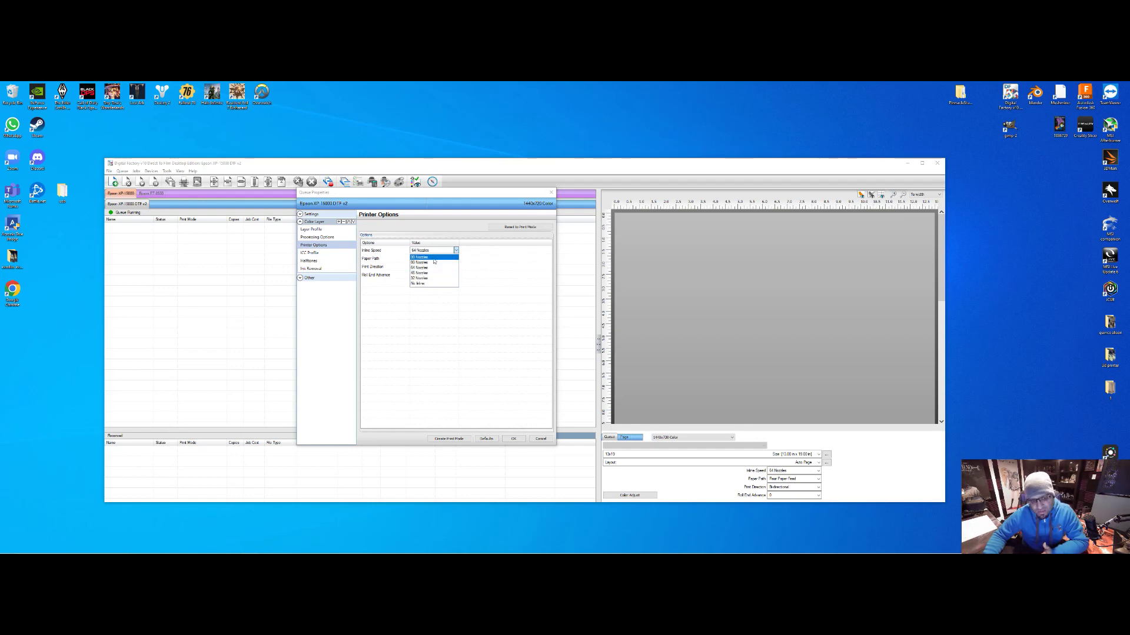
click(431, 268)
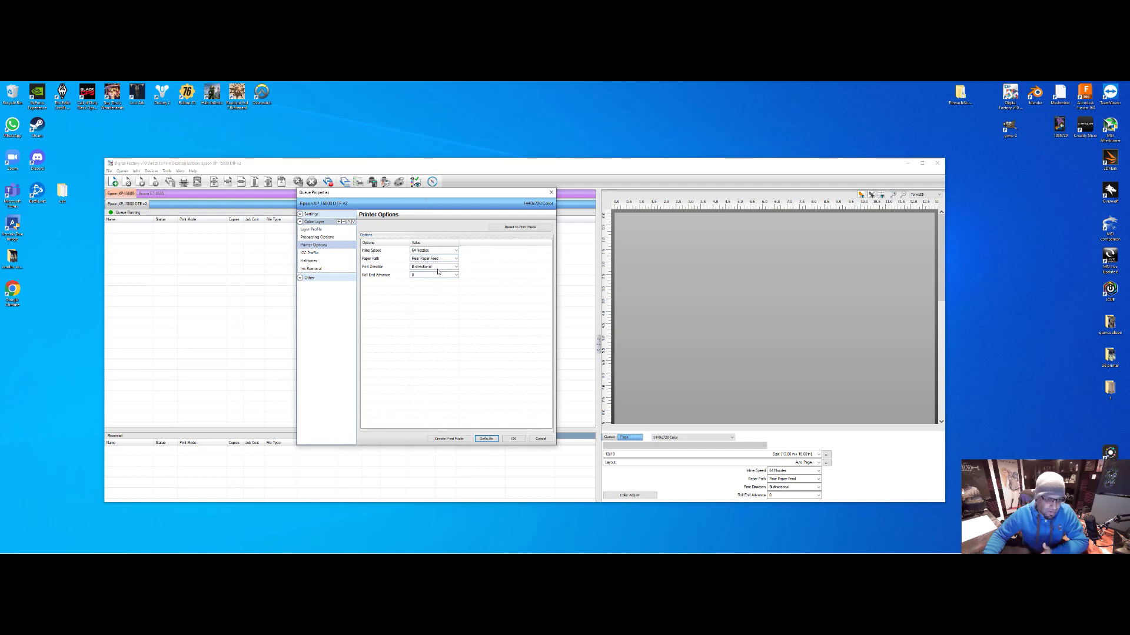
Step: Review the ICC Profile, Halftones, Ink Removal, Costing, Log and History pages, and save the queue properties
click(311, 254)
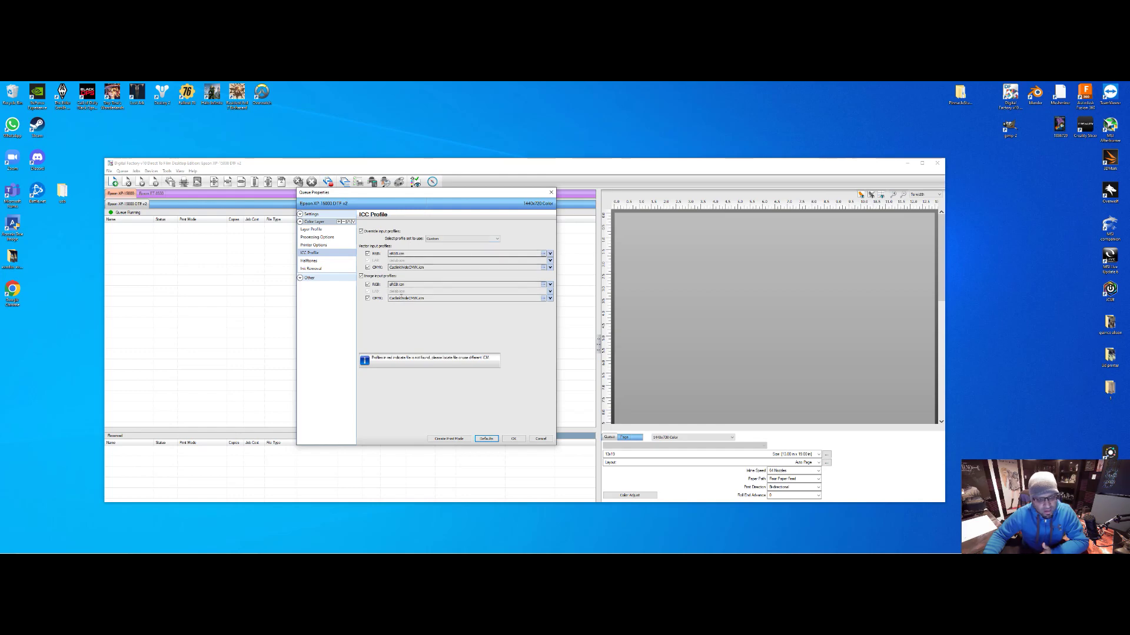
click(310, 260)
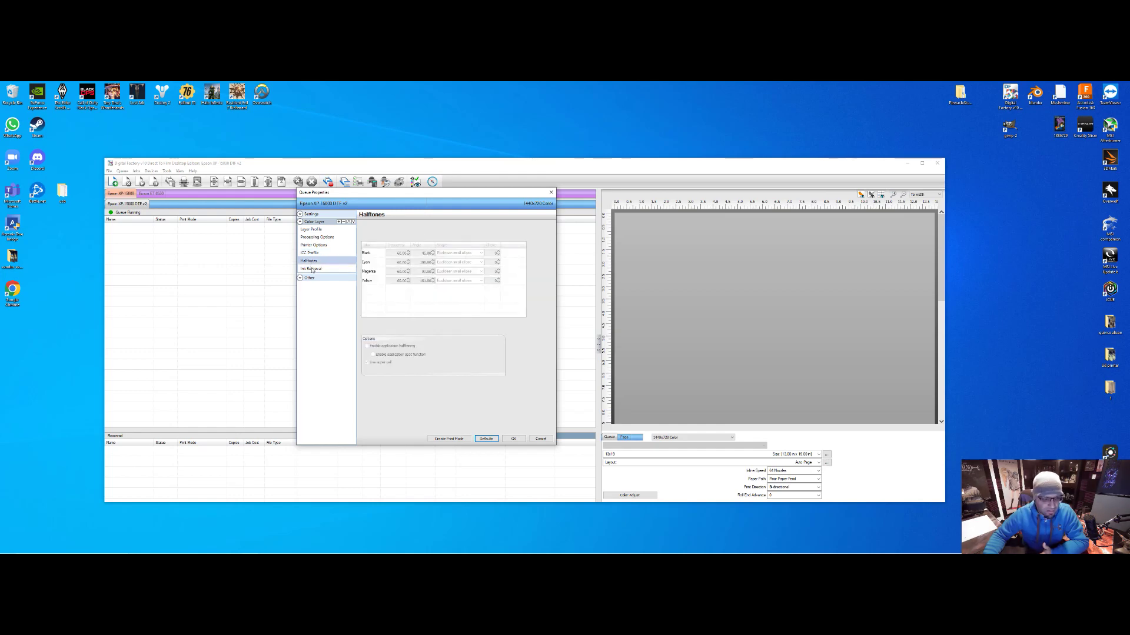
click(312, 269)
click(301, 277)
click(303, 286)
click(305, 293)
click(306, 301)
click(306, 294)
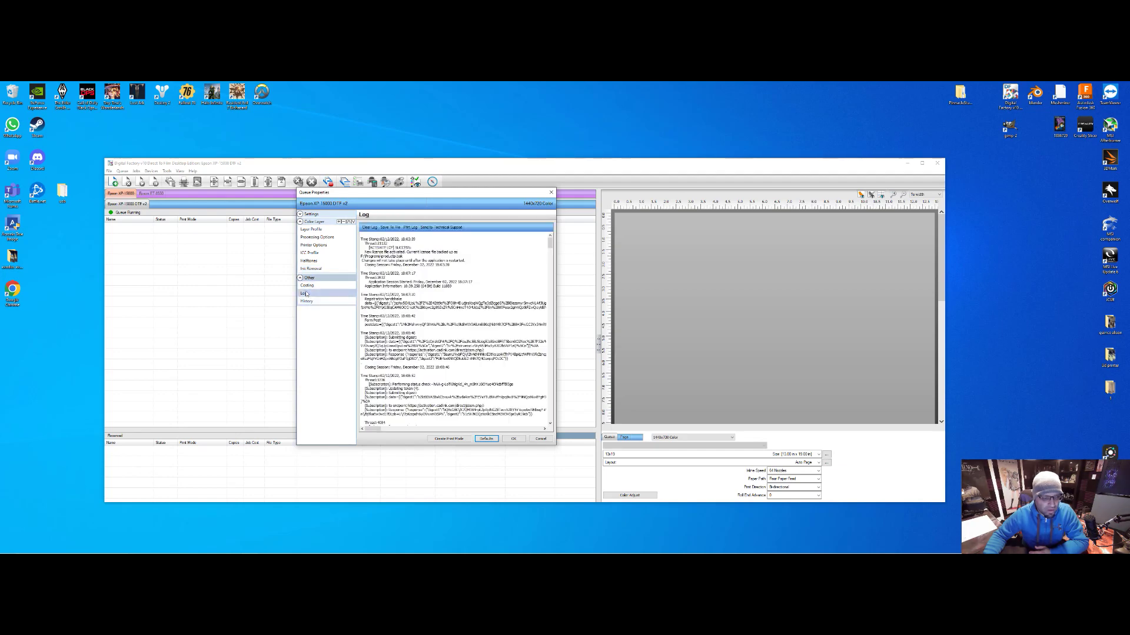
click(307, 286)
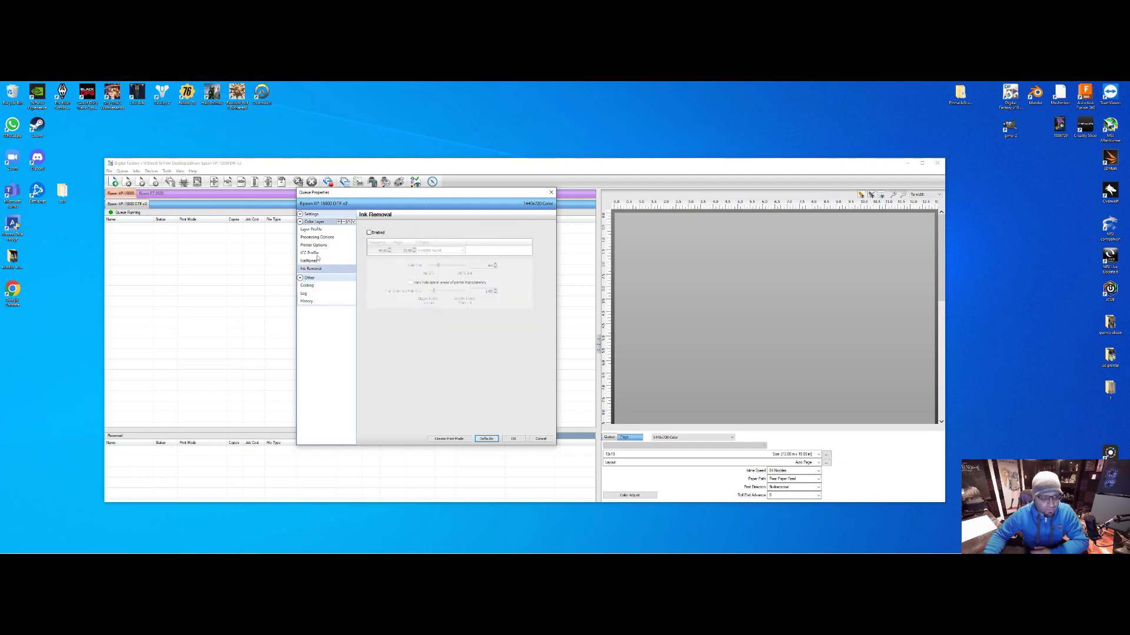
click(317, 253)
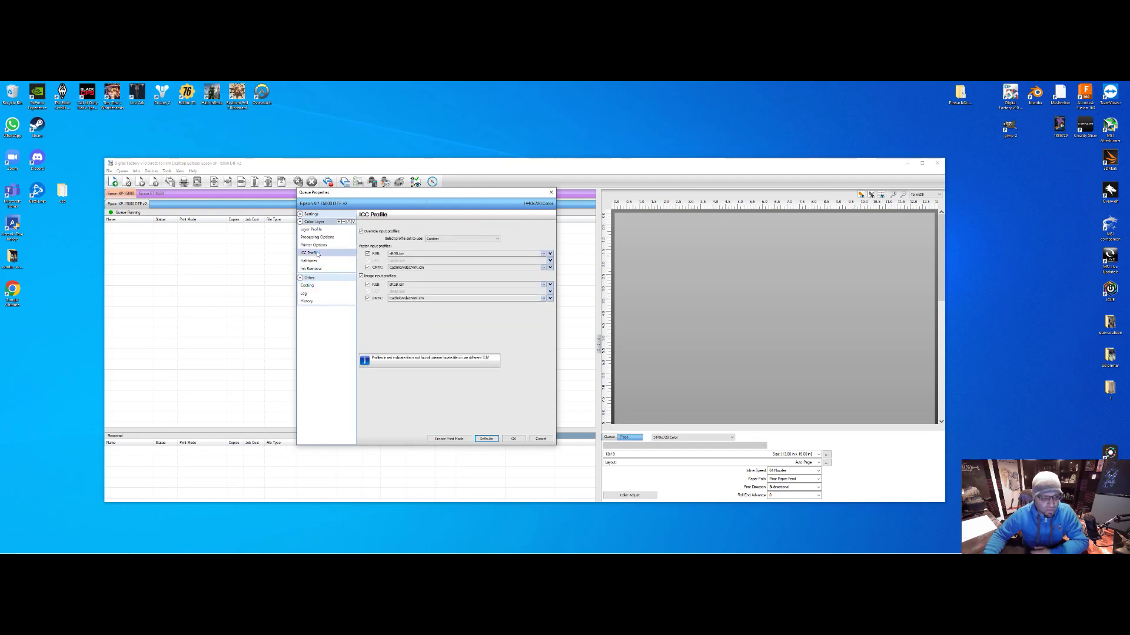
click(512, 439)
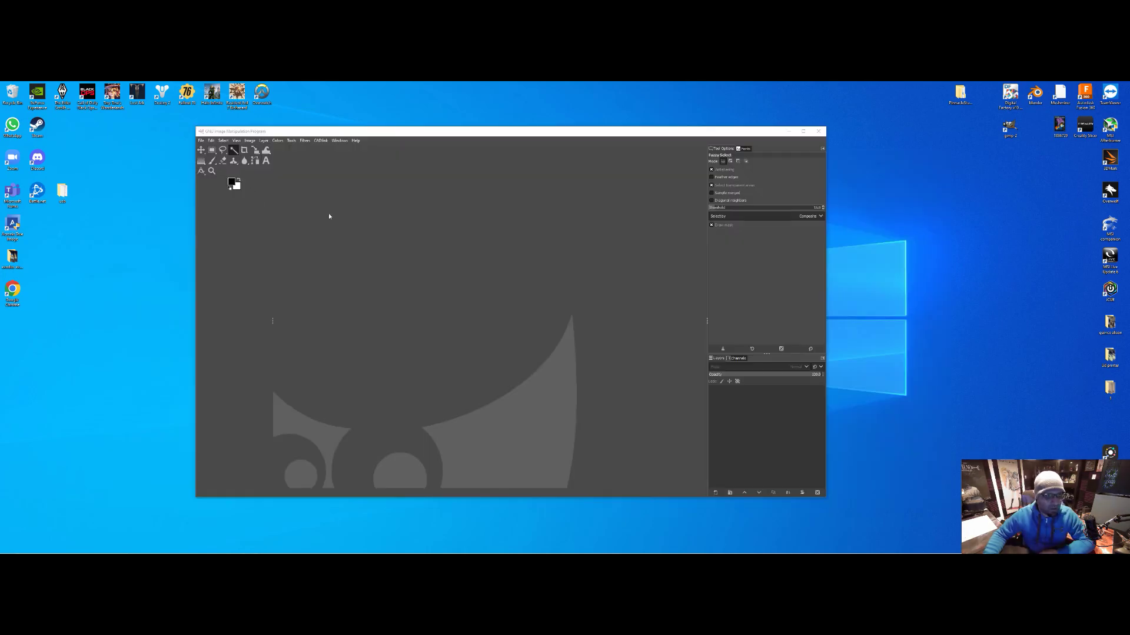
click(200, 141)
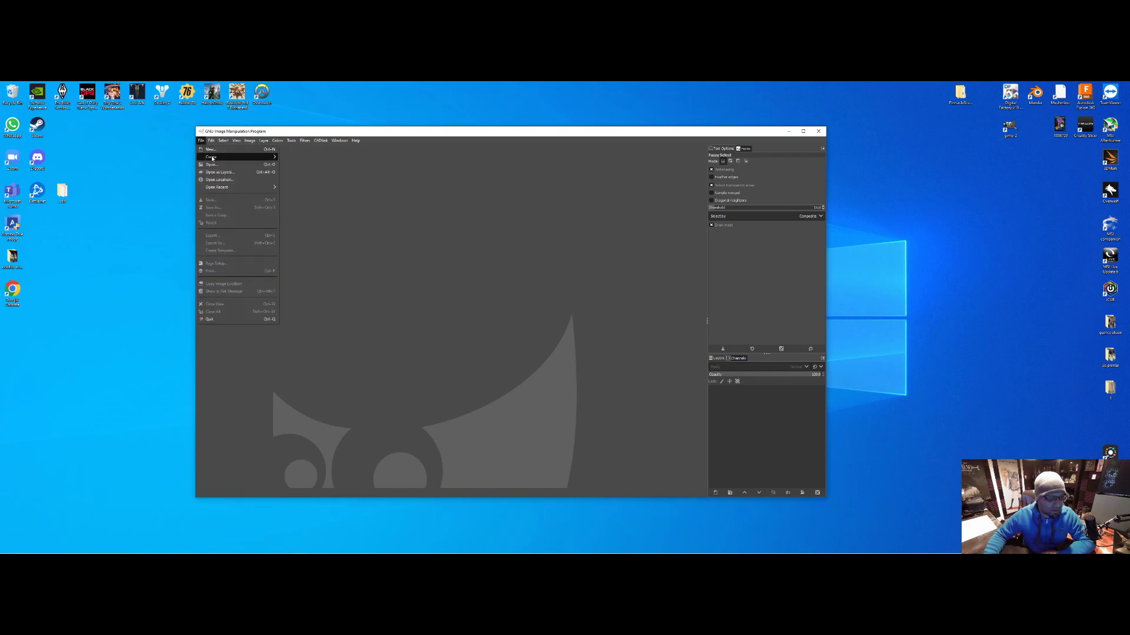
click(210, 165)
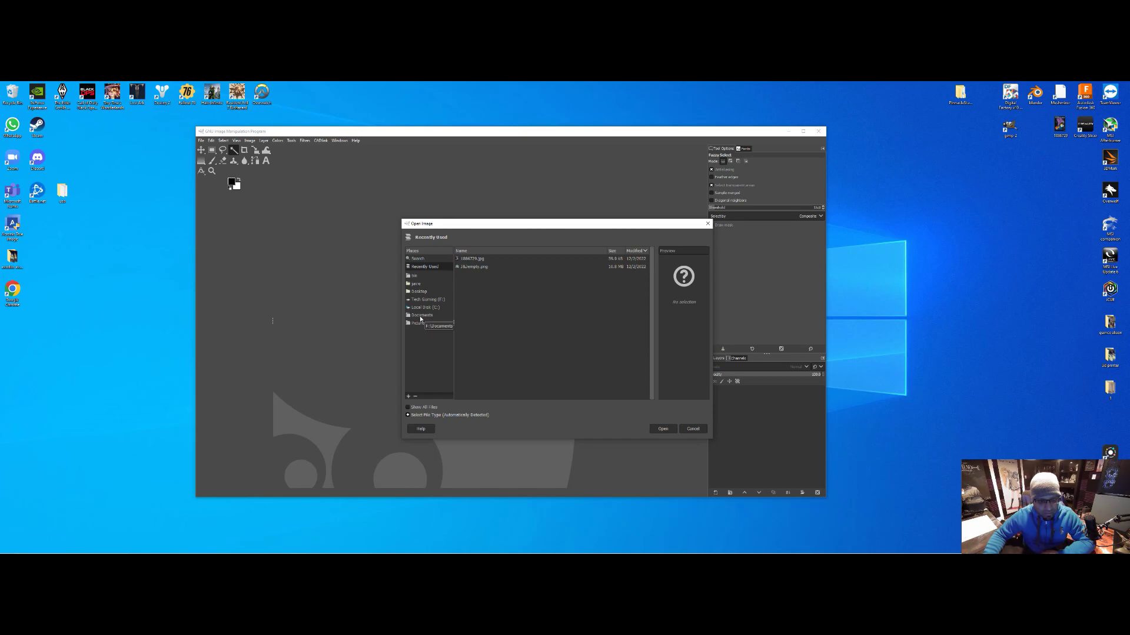
click(417, 285)
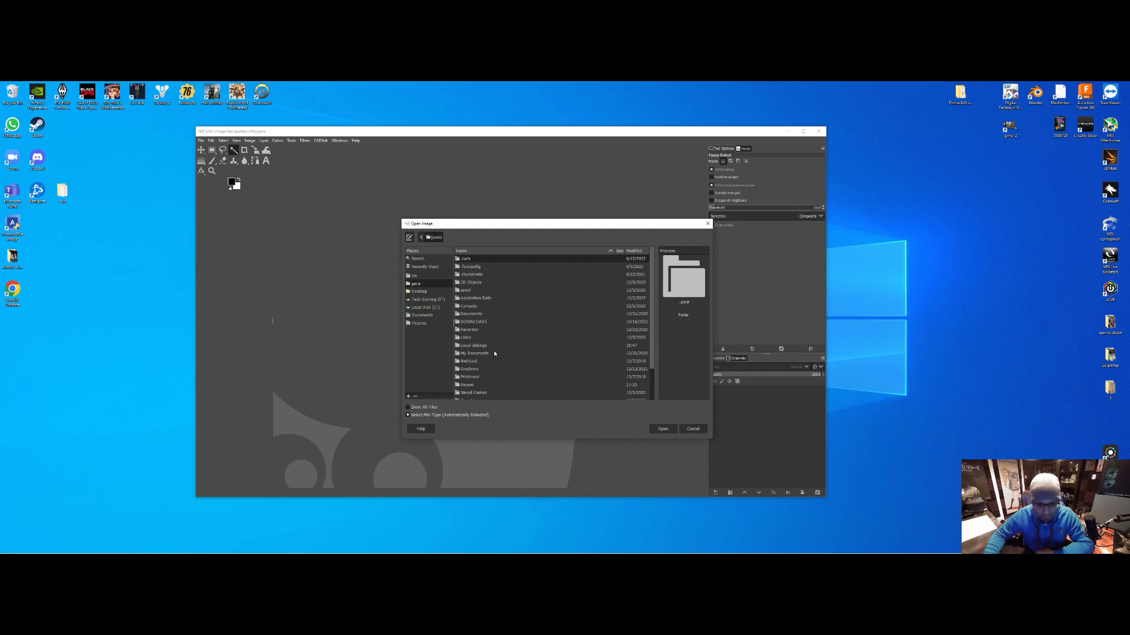
double_click(474, 323)
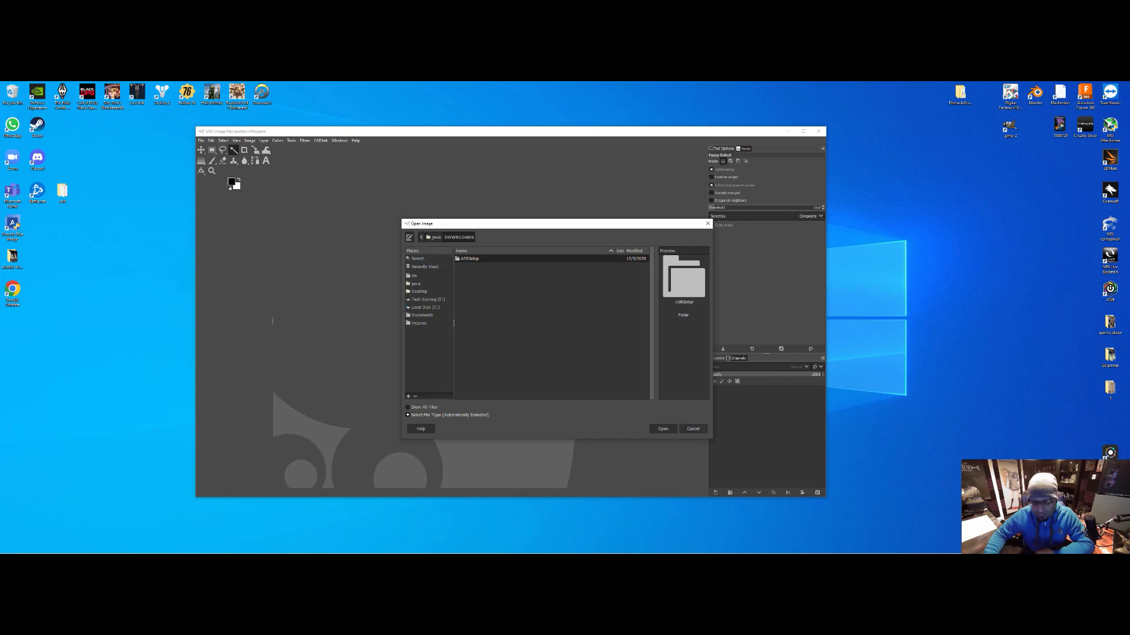
key(Escape)
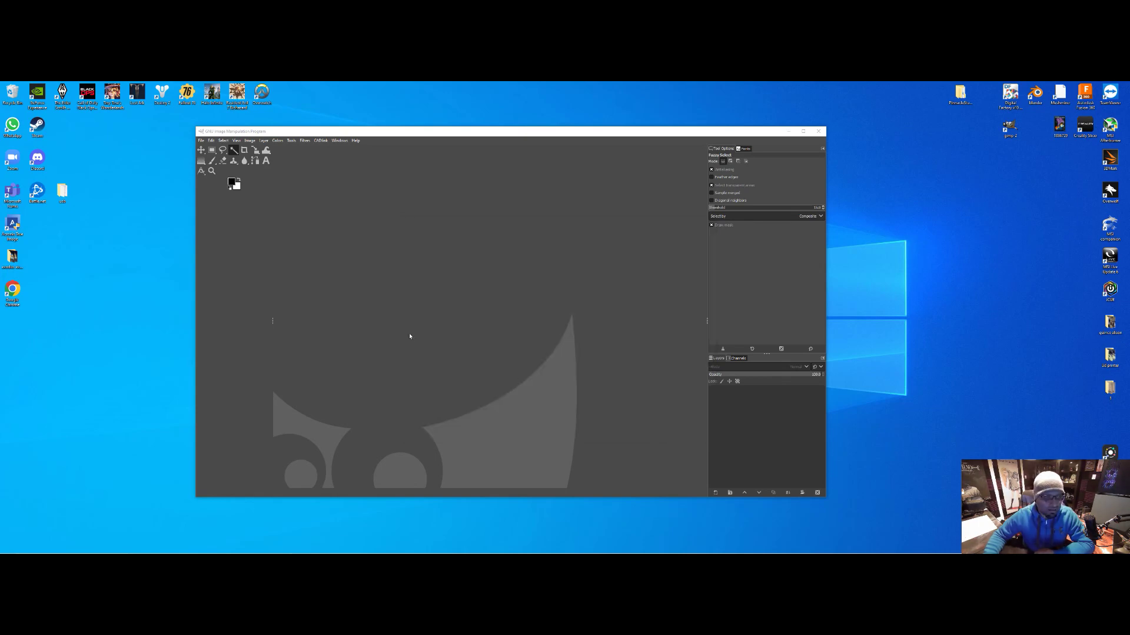
Step: Open flower.jpg from the Documents folder
click(200, 141)
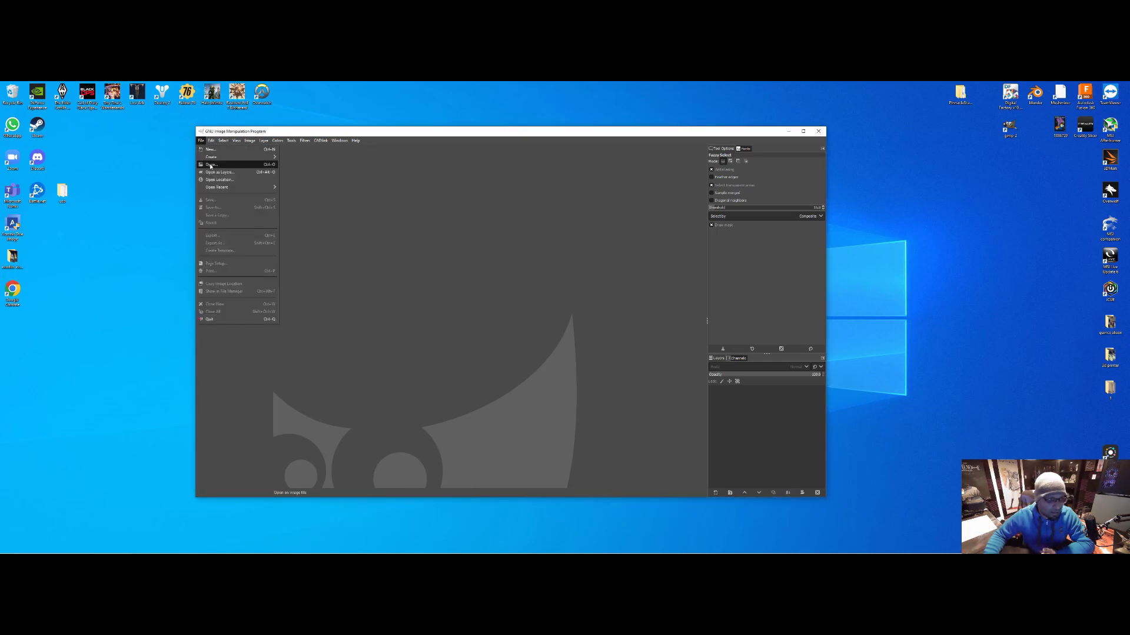
click(211, 165)
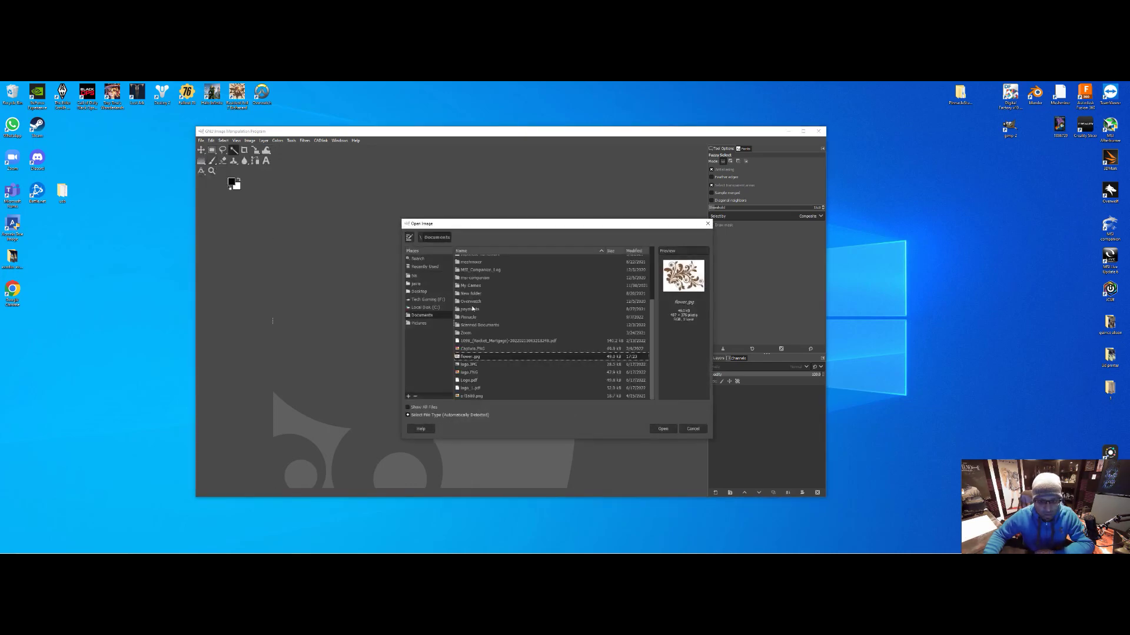
click(663, 429)
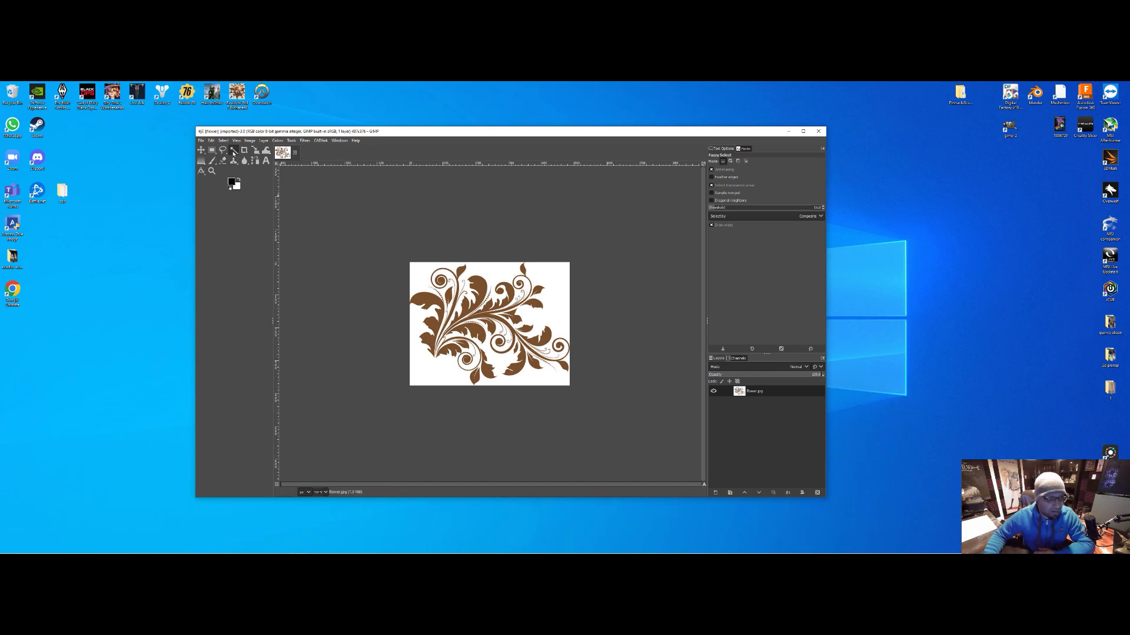
Step: Try Fuzzy Select on the white background beside the floral design with Draw mask turned off and back on
drag(549, 300, 557, 296)
click(711, 225)
drag(554, 295, 556, 296)
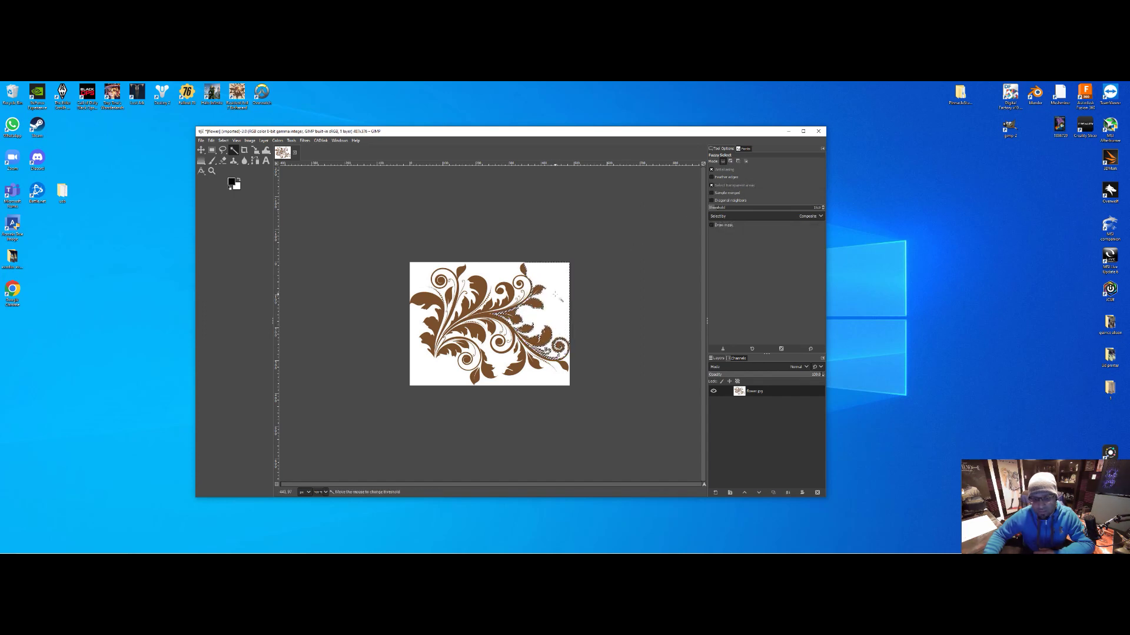
click(712, 225)
mouse_move(555, 298)
mouse_down()
mouse_move(596, 298)
mouse_move(559, 301)
mouse_move(579, 302)
mouse_up()
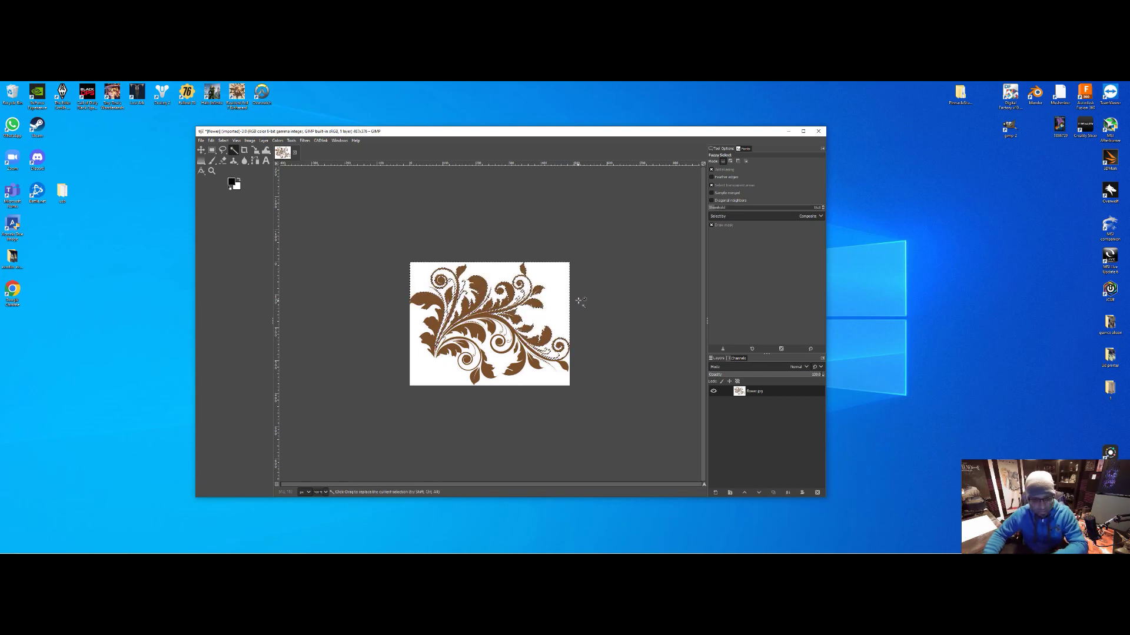
Step: Fuzzy-select the white background areas around the brown floral design and delete them to transparency
drag(580, 302, 562, 300)
key(Delete)
drag(502, 273, 499, 271)
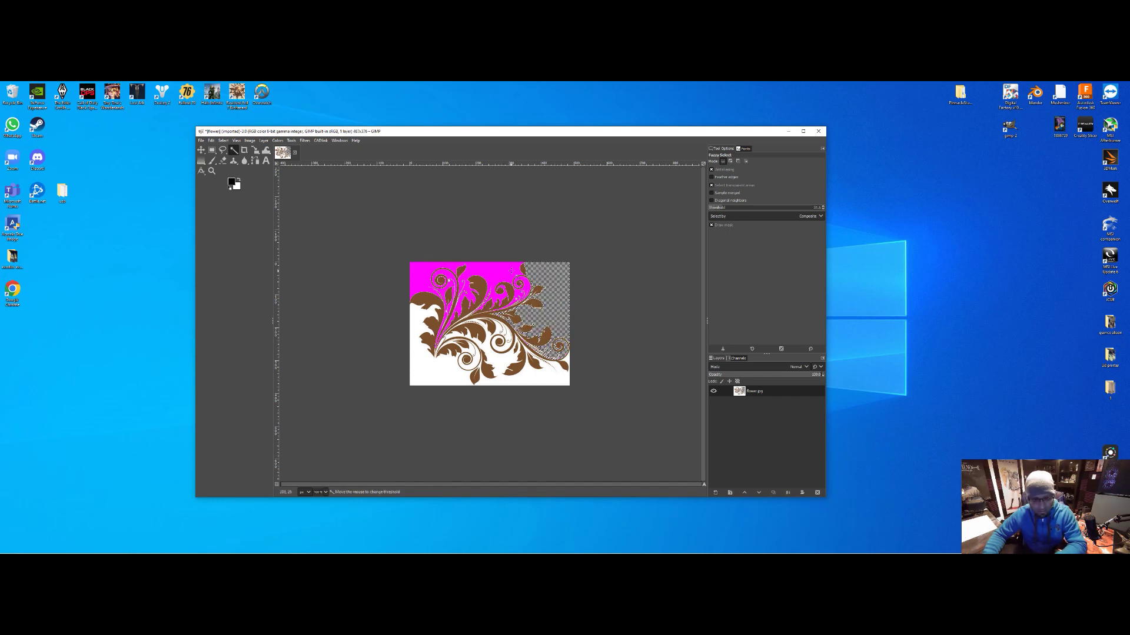
drag(528, 270, 534, 270)
key(Delete)
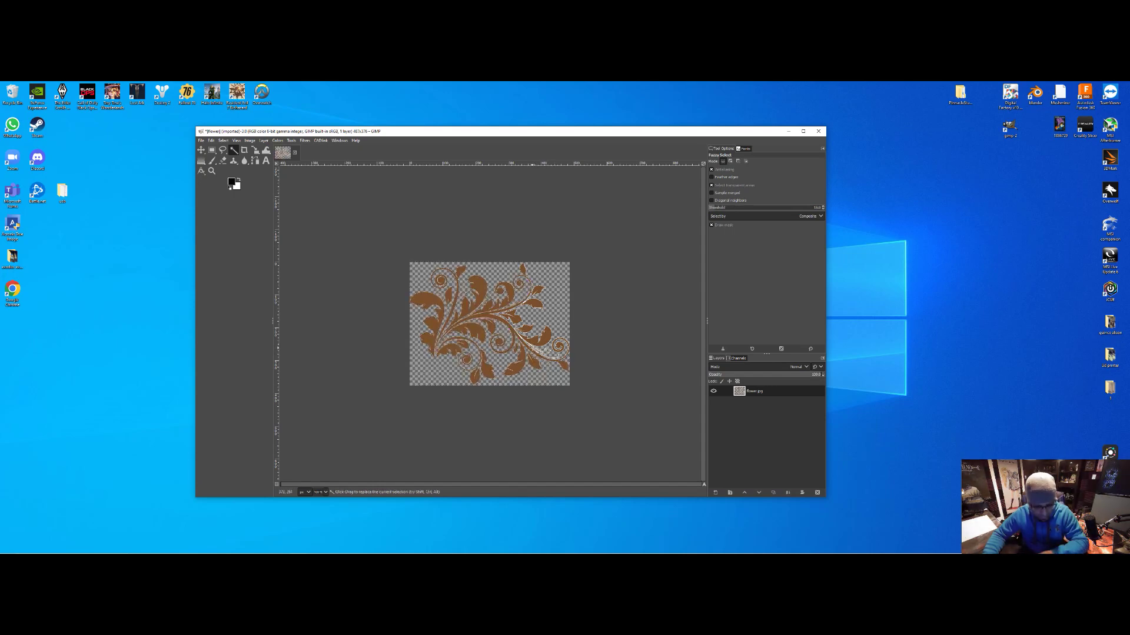
Step: Fuzzy-select the leftover white strand along the lower-right stem, adjusting the selection threshold
scroll(538, 348, up, 4)
drag(538, 335, 491, 306)
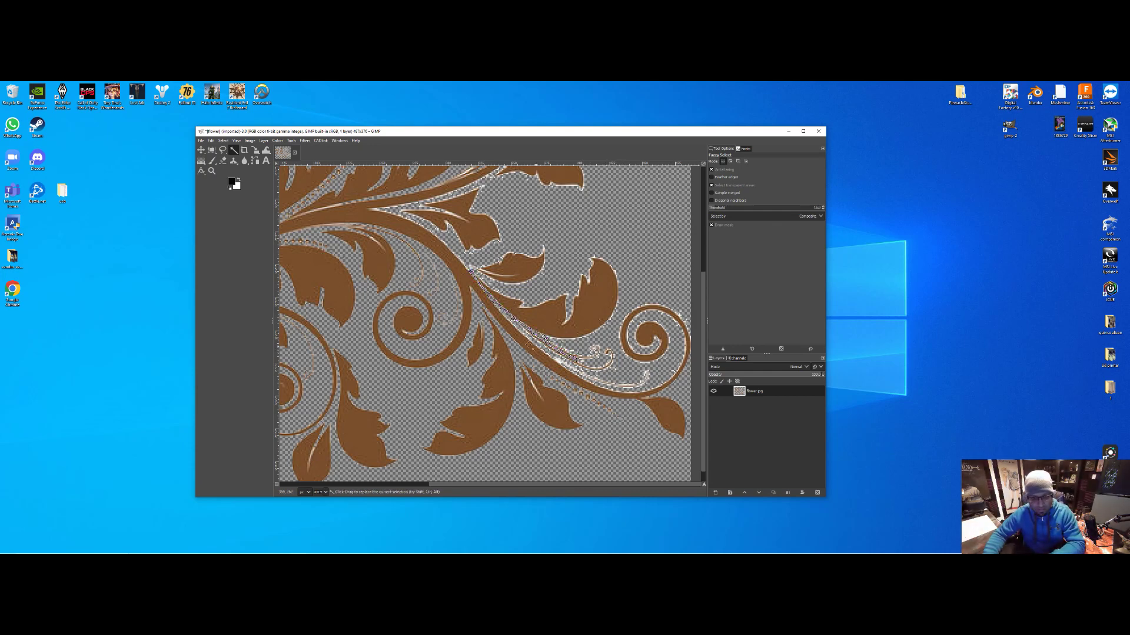
scroll(496, 308, up, 5)
scroll(496, 307, down, 5)
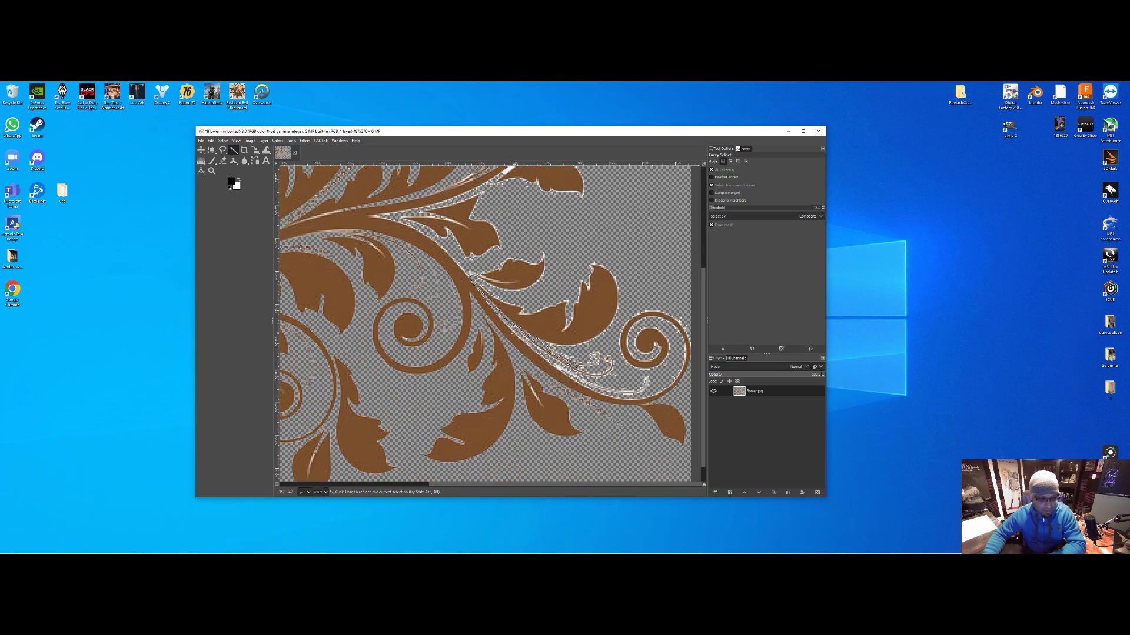
scroll(497, 311, down, 1)
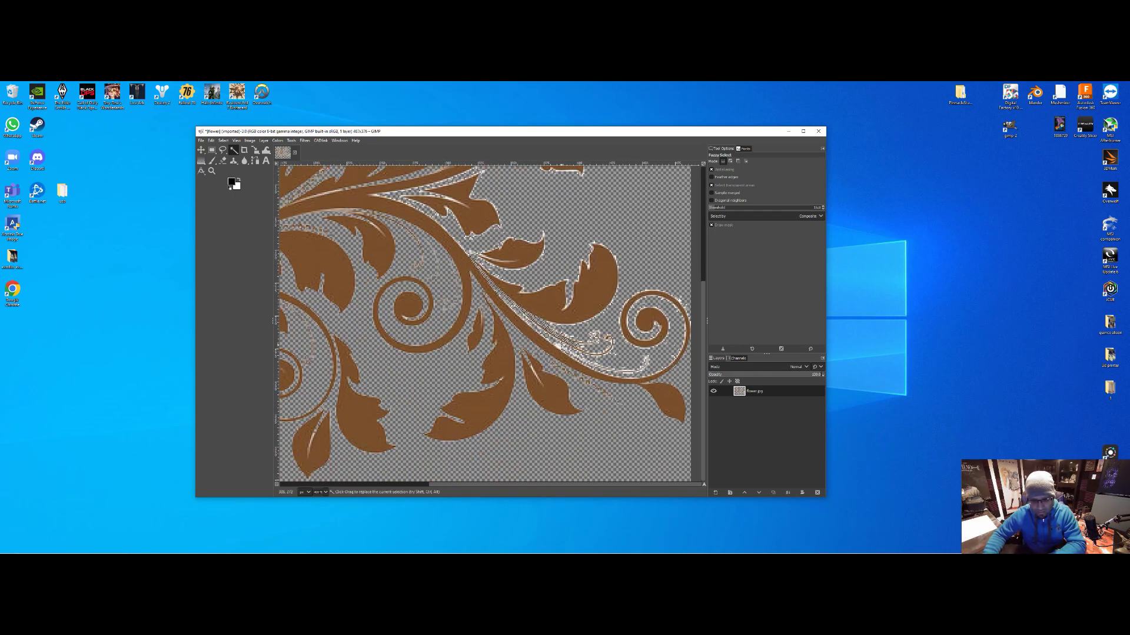
drag(544, 347, 698, 362)
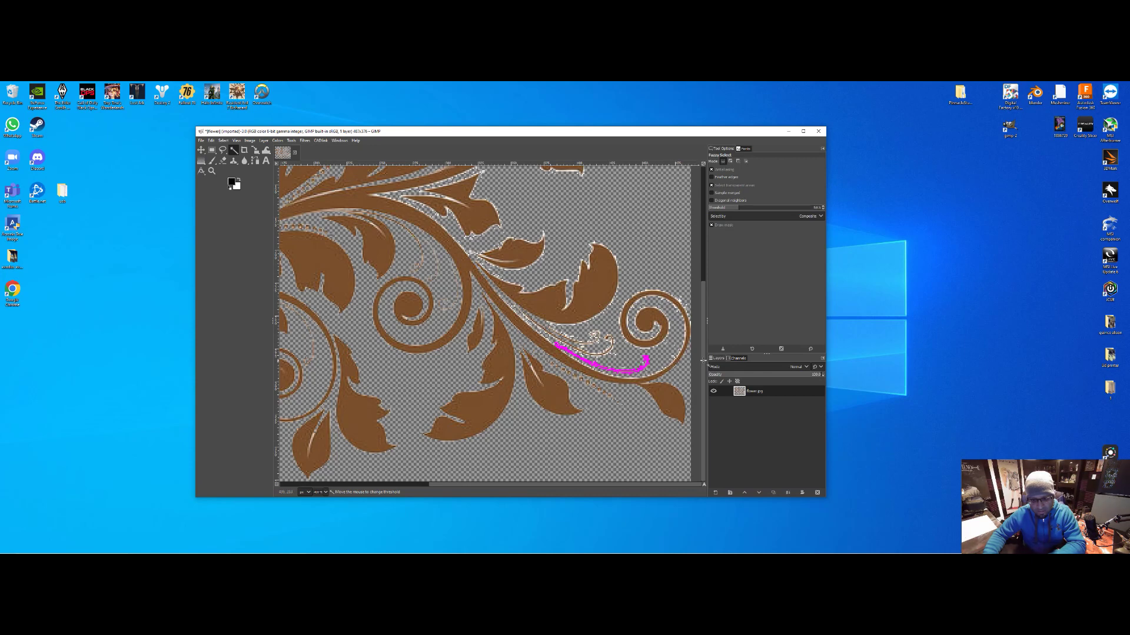
drag(647, 357, 647, 357)
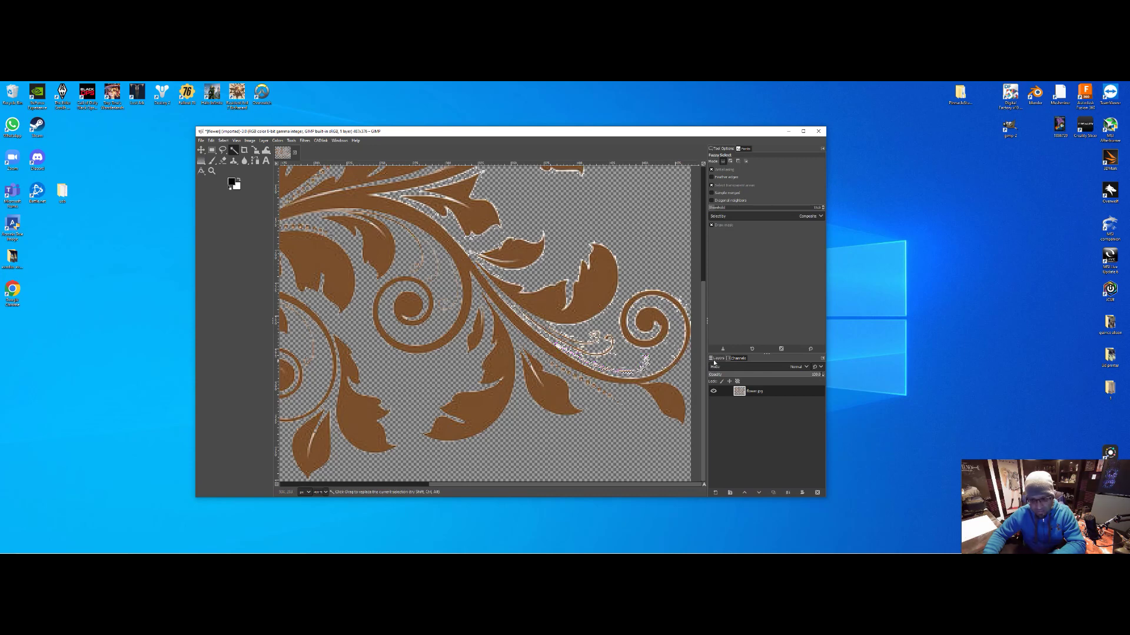
Step: Fuzzy-select the cleared background areas above and below the main stem
scroll(483, 323, down, 5)
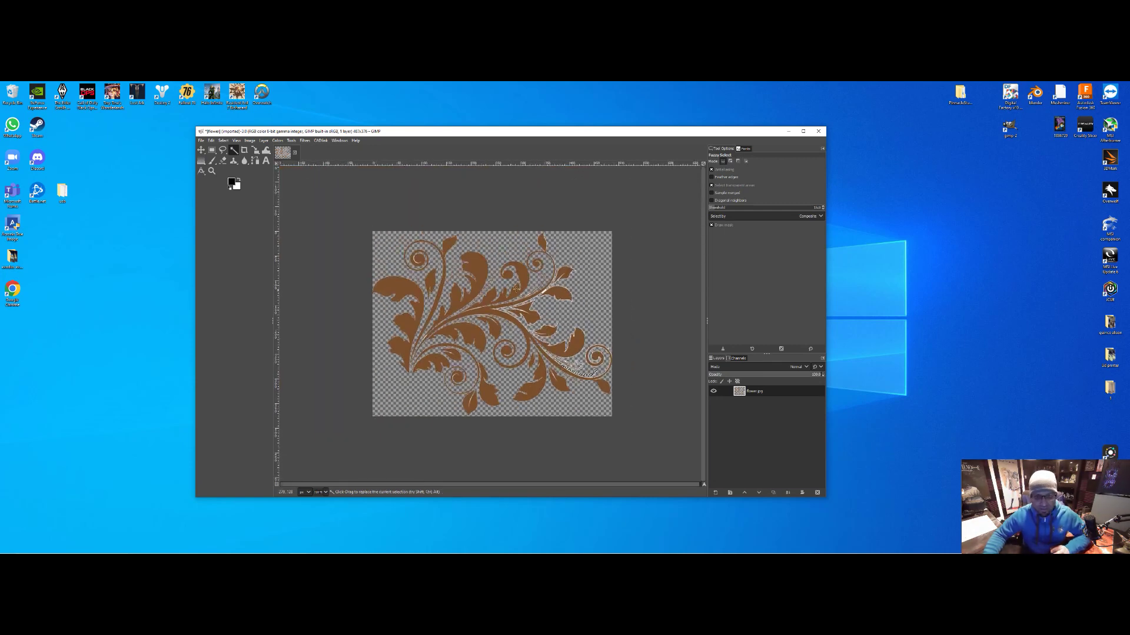
drag(540, 288, 559, 291)
click(578, 272)
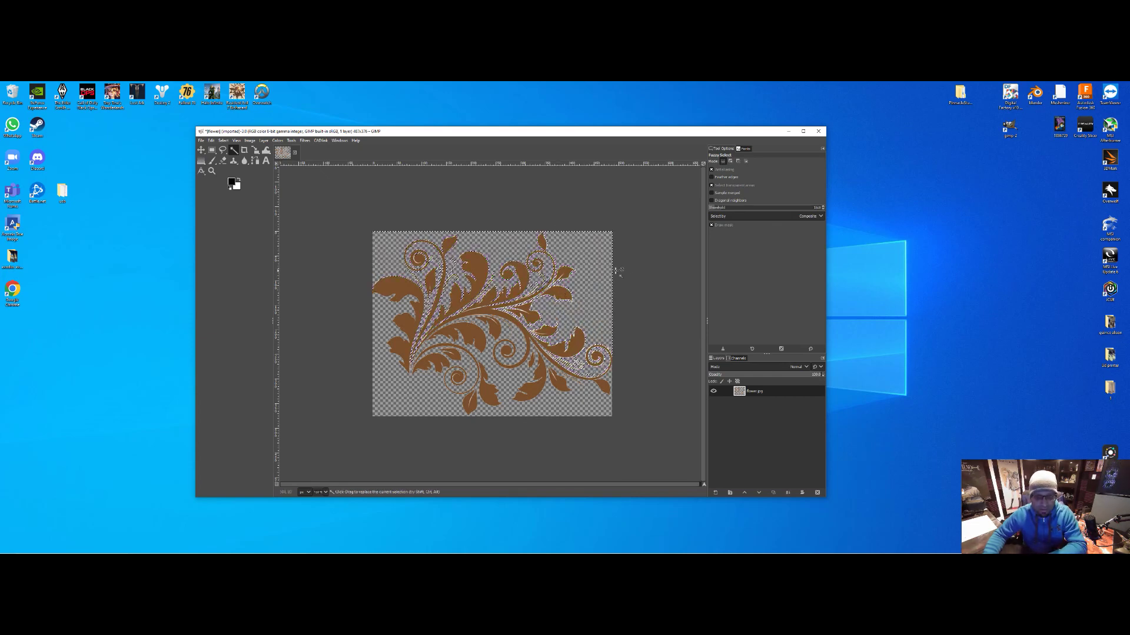
drag(533, 353, 533, 353)
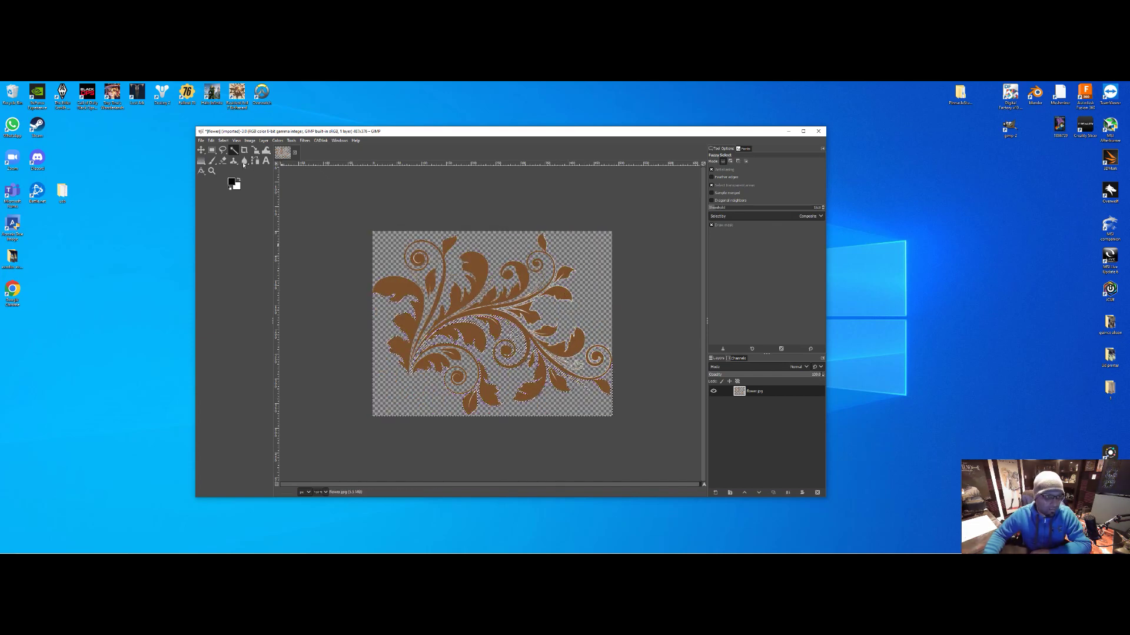
click(224, 142)
click(224, 141)
click(211, 142)
click(211, 142)
click(210, 142)
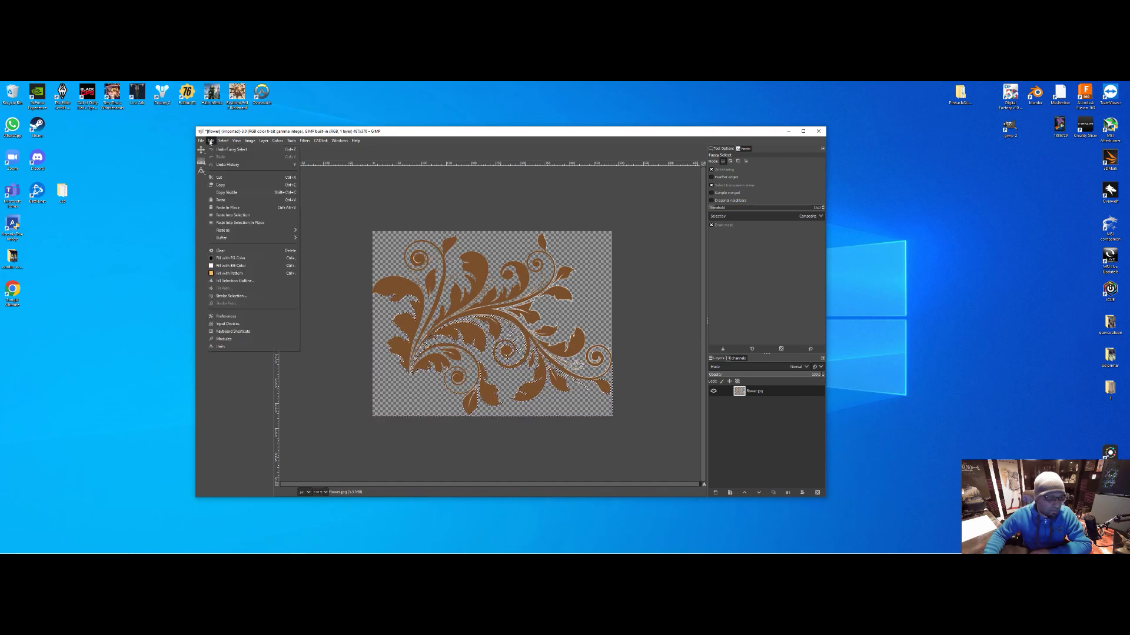
click(211, 142)
click(250, 142)
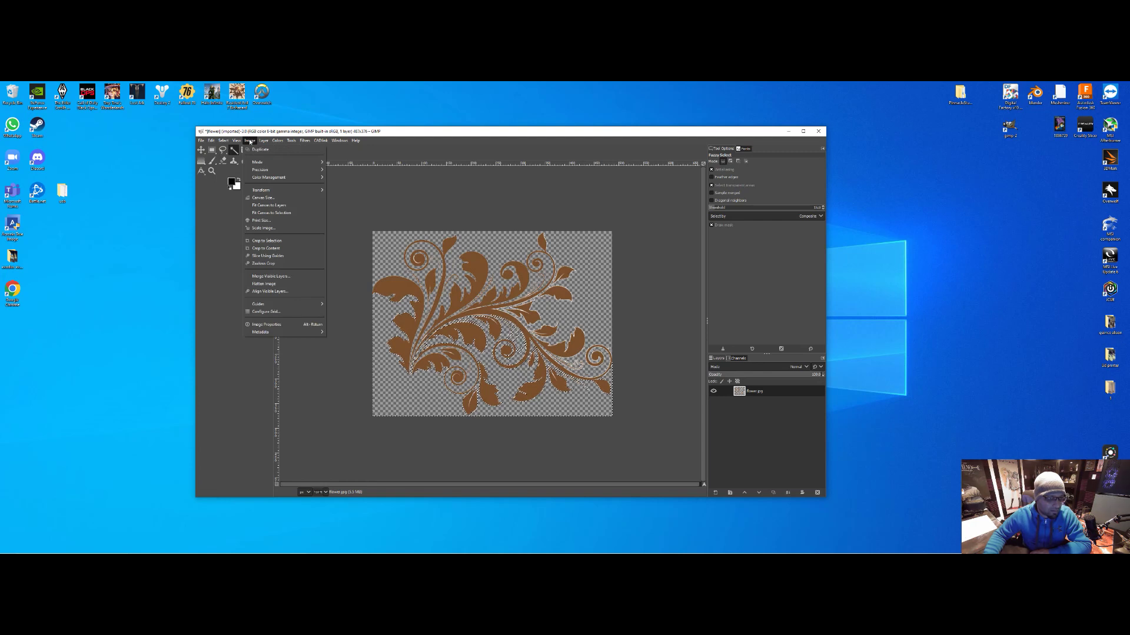
click(279, 199)
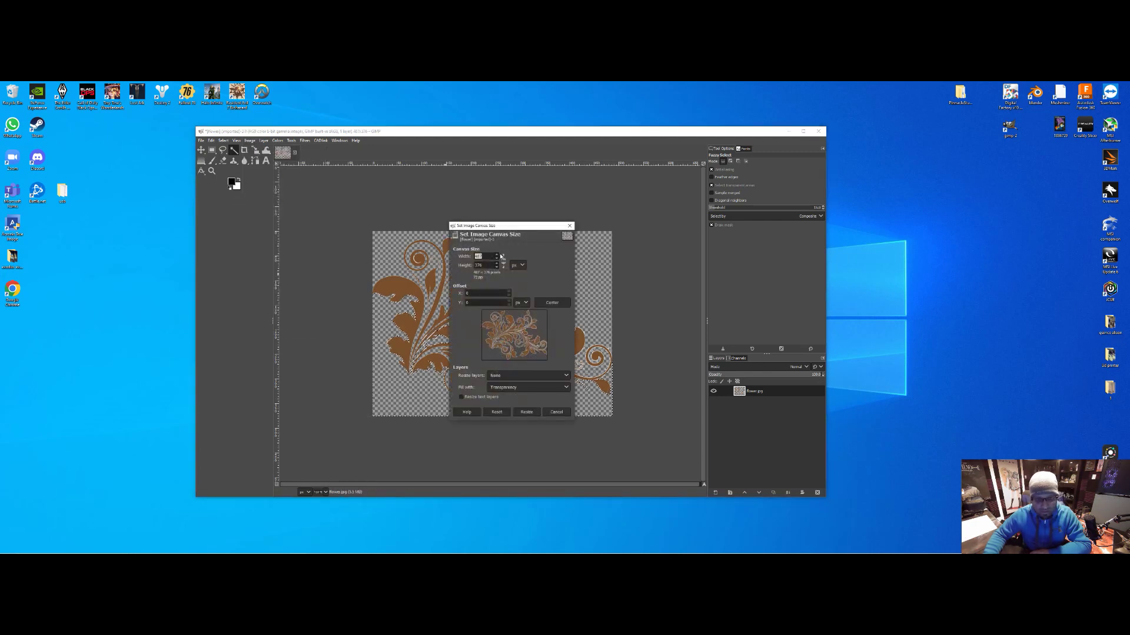
drag(498, 257, 497, 261)
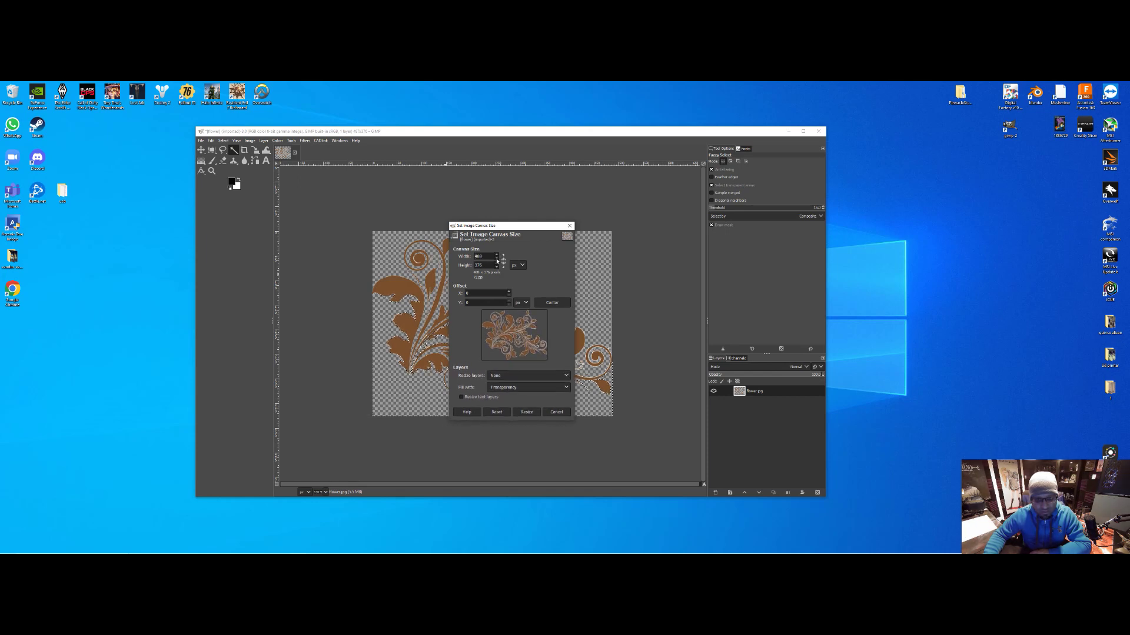
click(549, 413)
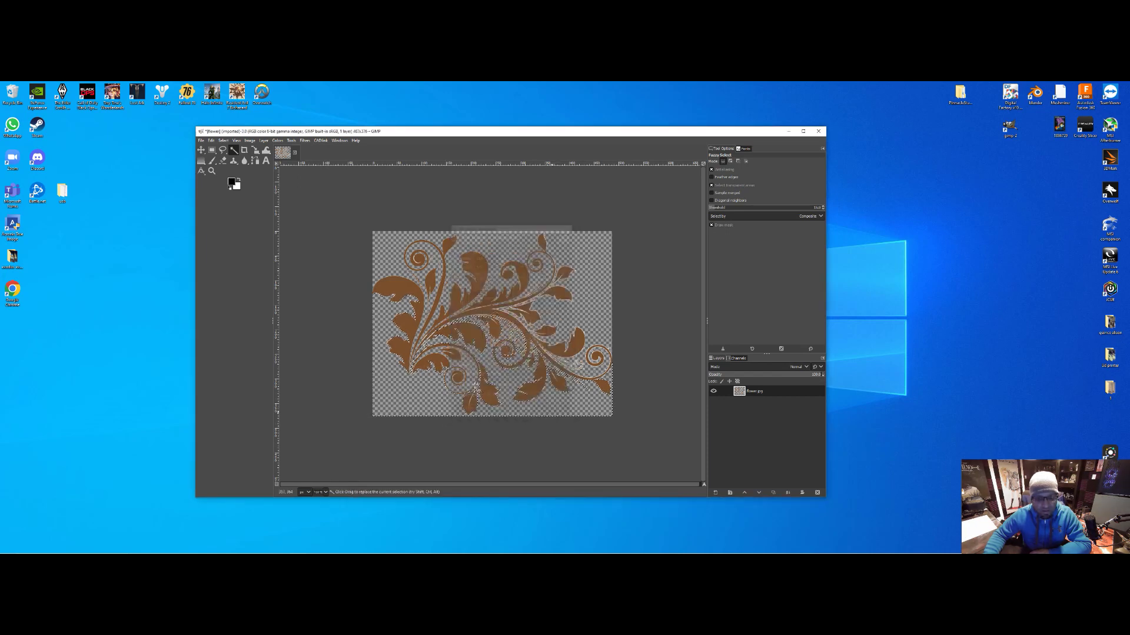
Step: Scale the image to a width of 8 inches with its proportions linked, using Cubic interpolation
click(237, 142)
mouse_move(250, 141)
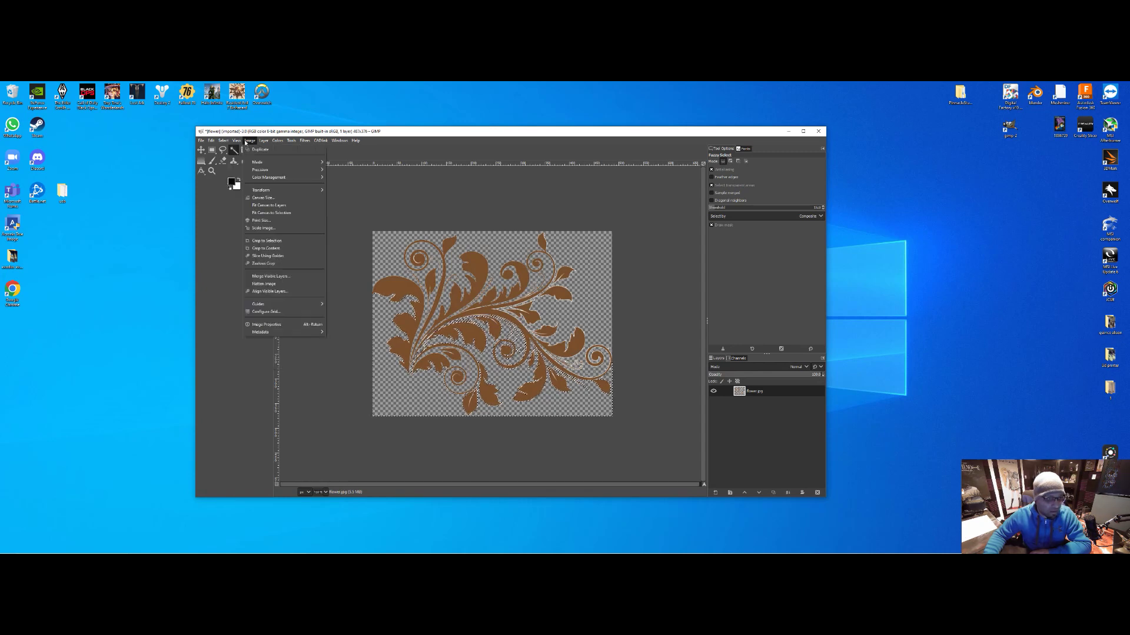
click(283, 228)
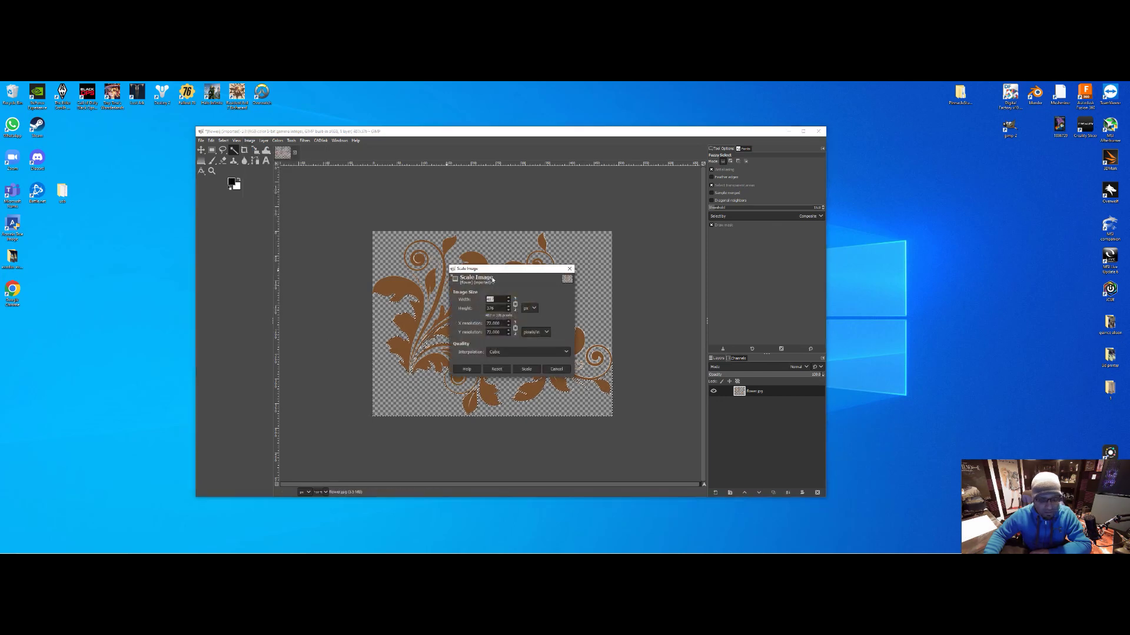
click(535, 311)
click(533, 327)
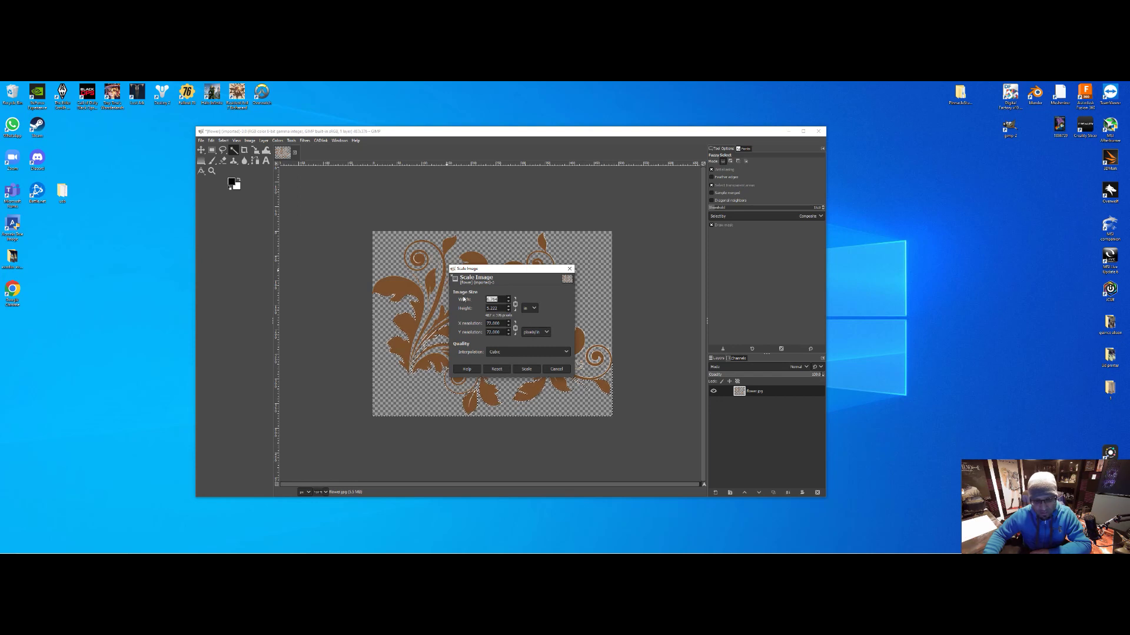
text(8)
key(Tab)
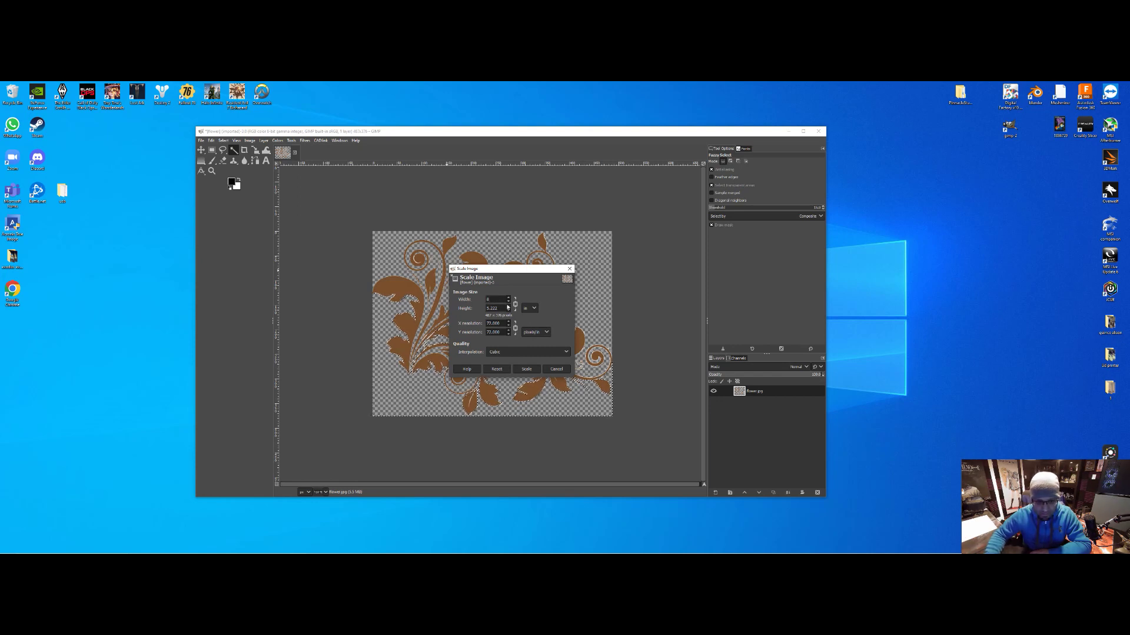
click(529, 370)
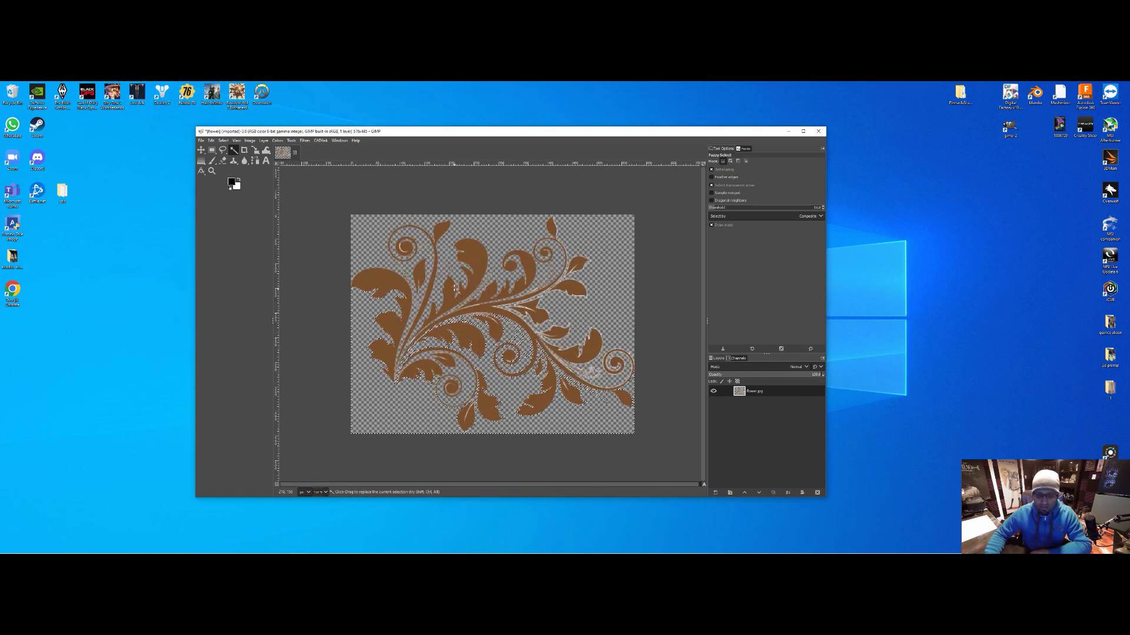
Step: Export the transparent flower image as flower.png to the Documents folder, keeping the offered PNG export options
click(201, 141)
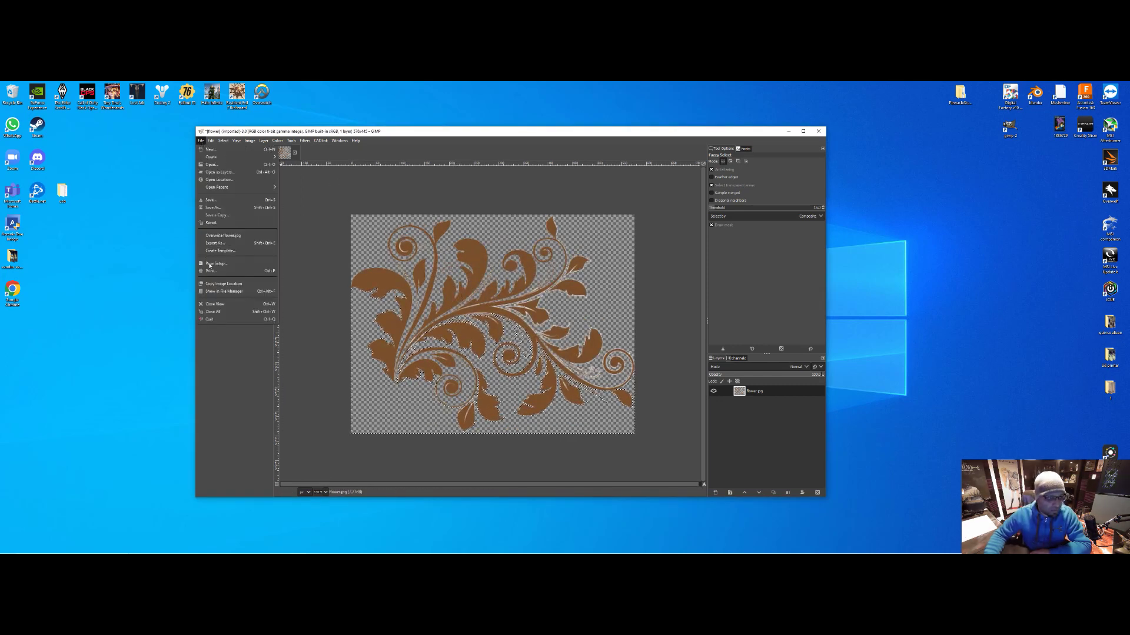
click(219, 244)
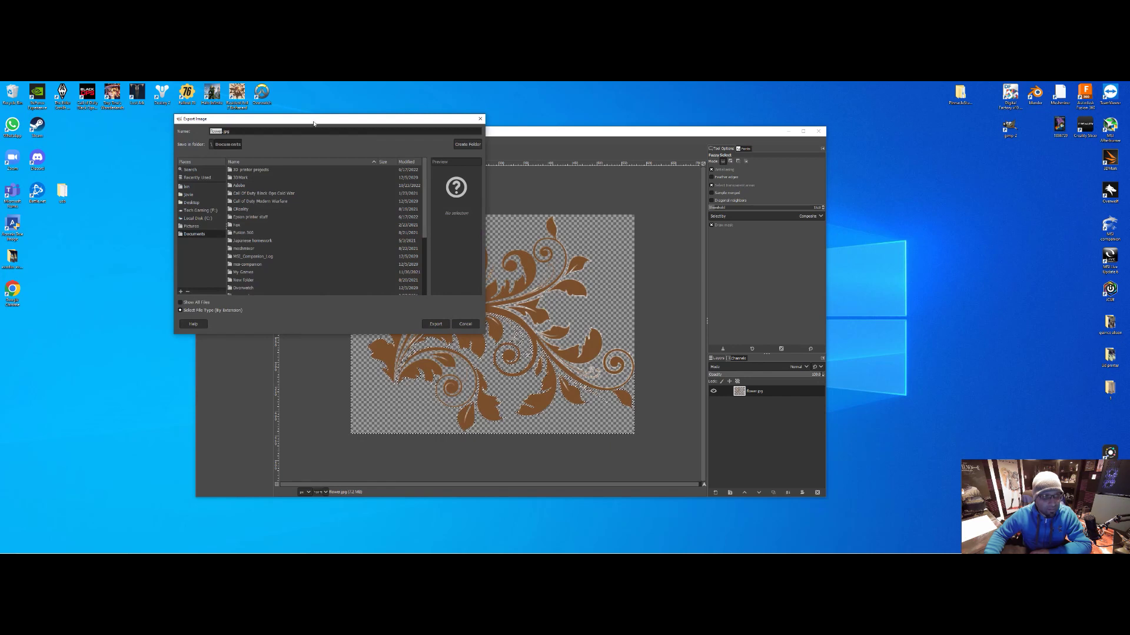
click(388, 196)
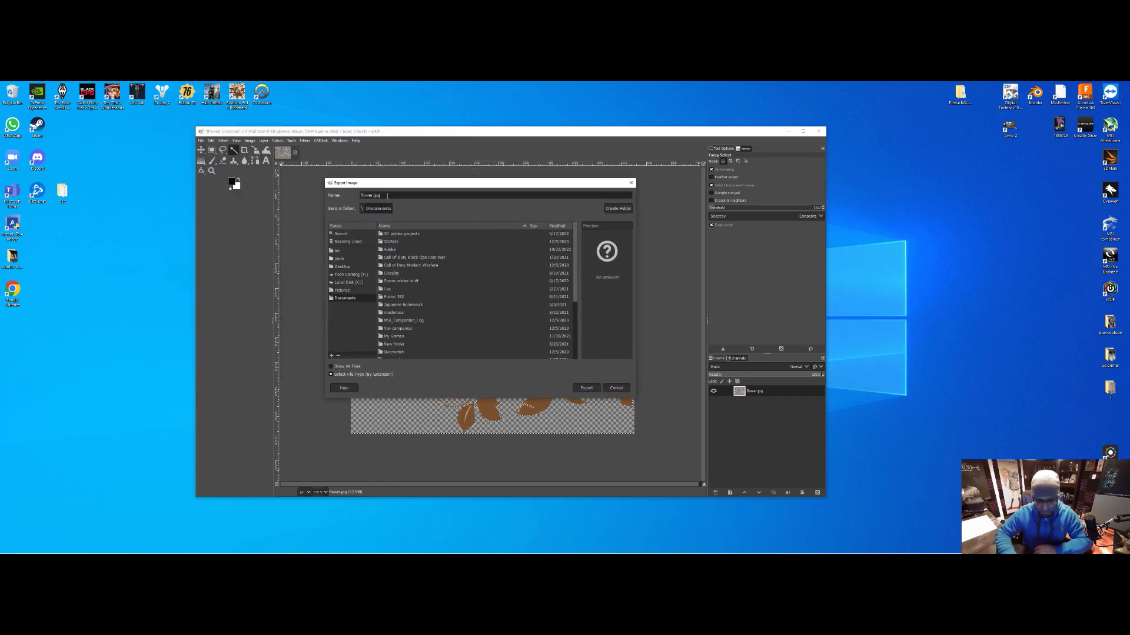
key(BackSpace)
key(BackSpace)
key(BackSpace)
text(pn)
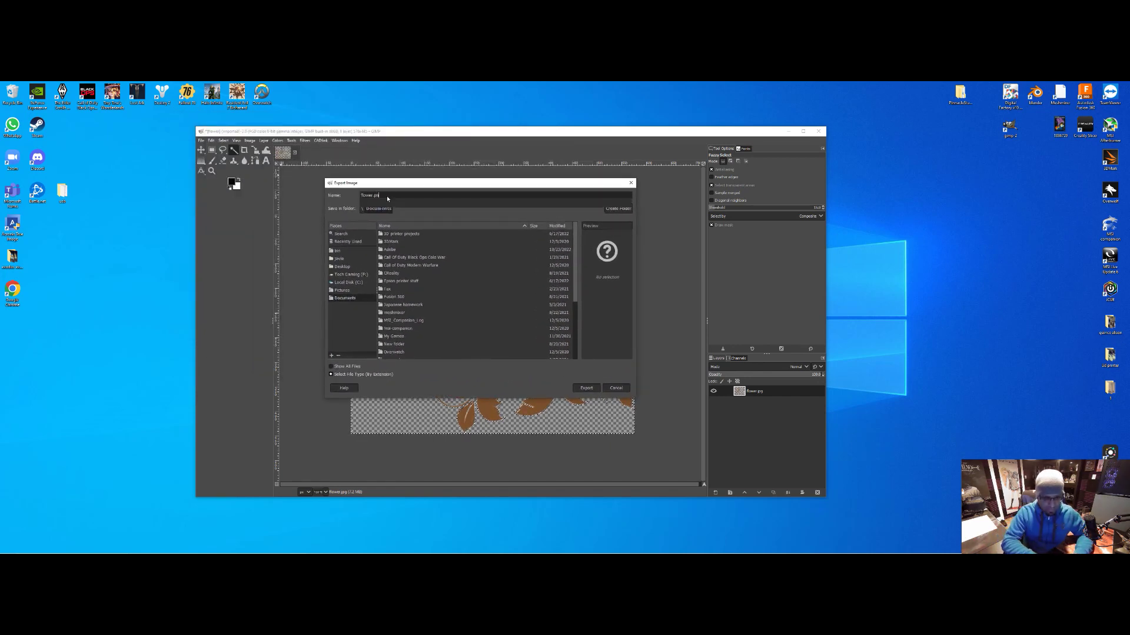
text(g)
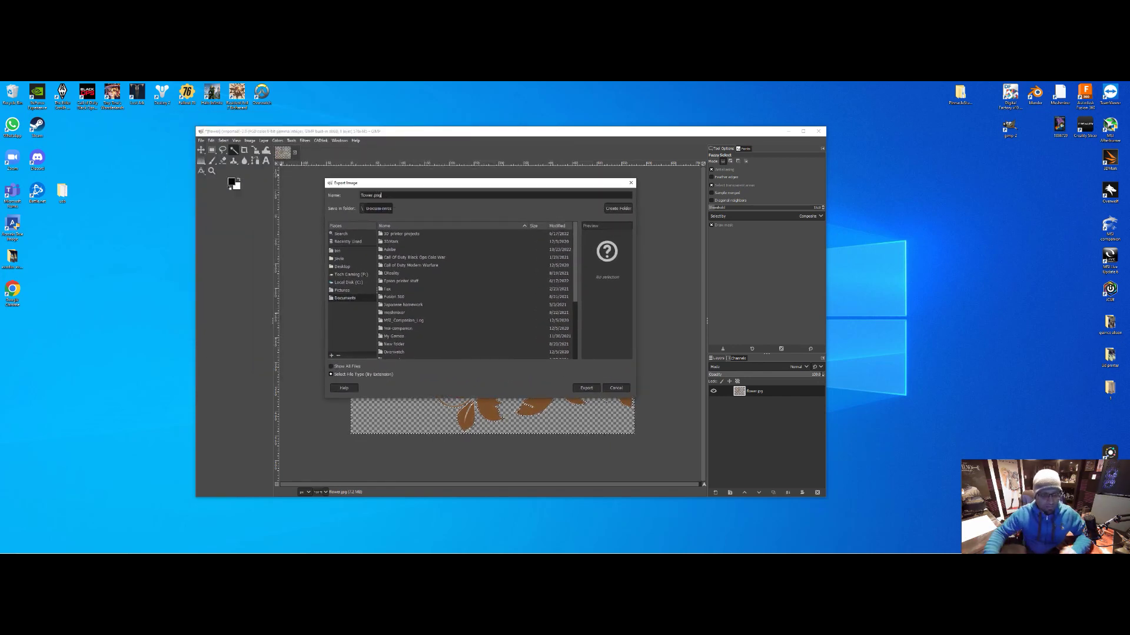
click(380, 209)
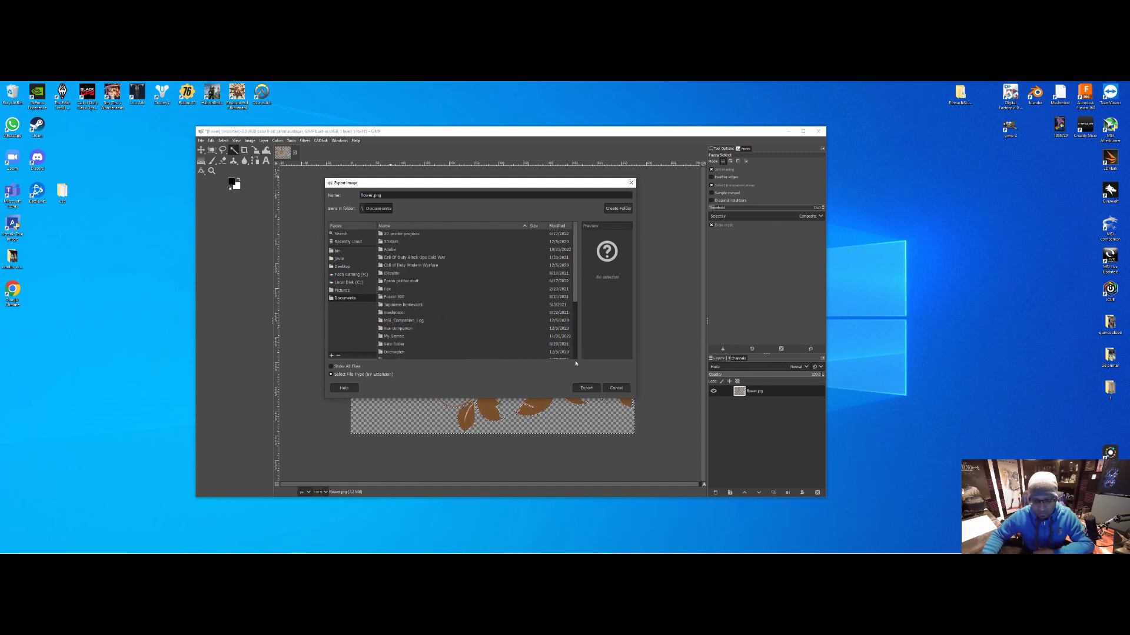
click(586, 387)
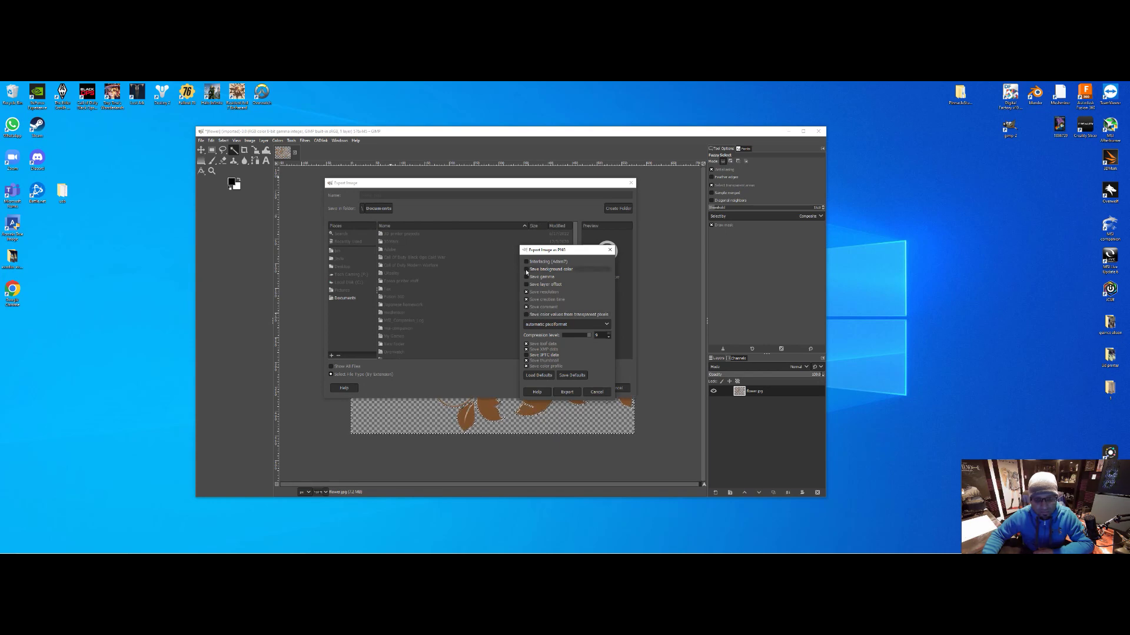
click(566, 392)
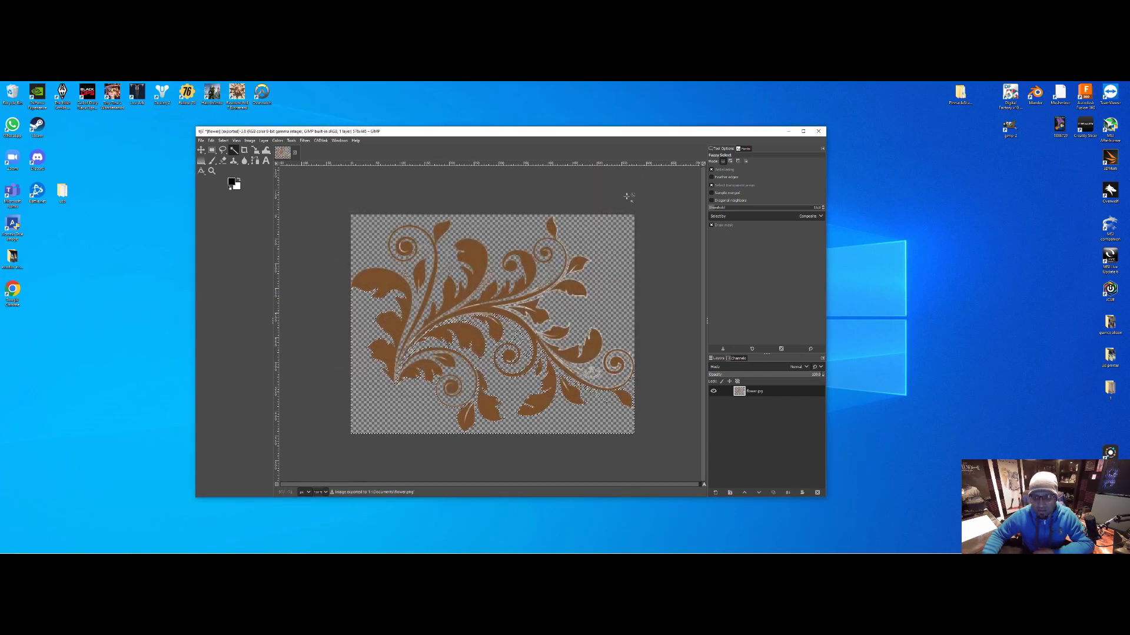
Step: Switch to Digital Factory and import flower.png from Documents into the Epson XP-15000 DTF queue, dismissing the image resolution notice
click(789, 131)
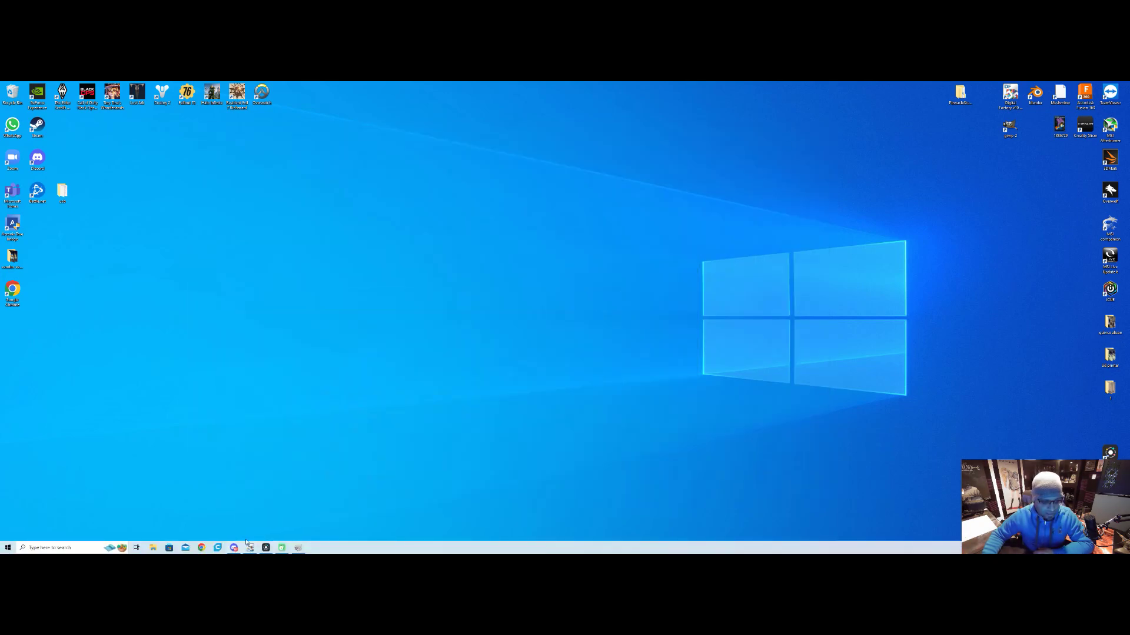
click(248, 544)
right_click(139, 232)
click(114, 182)
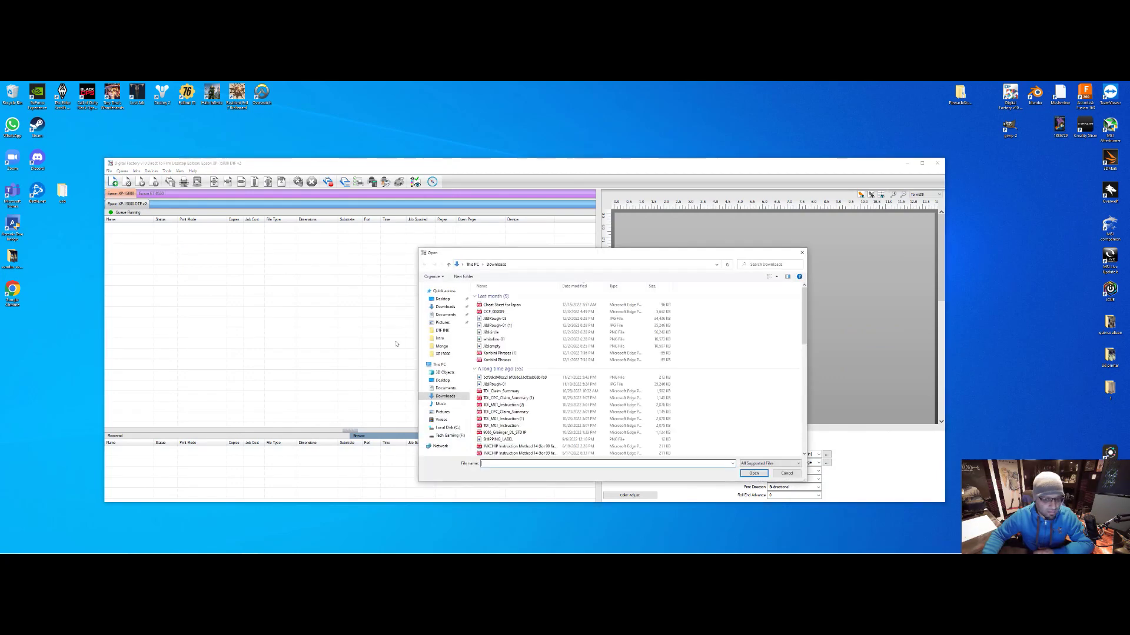
click(447, 389)
scroll(521, 395, down, 2)
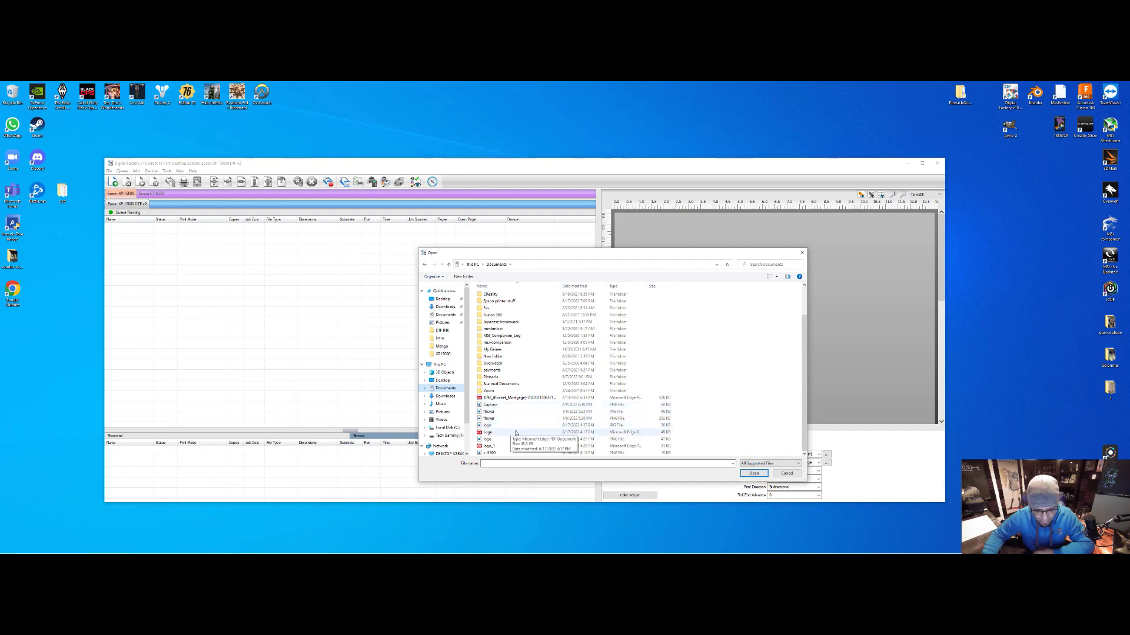
double_click(522, 413)
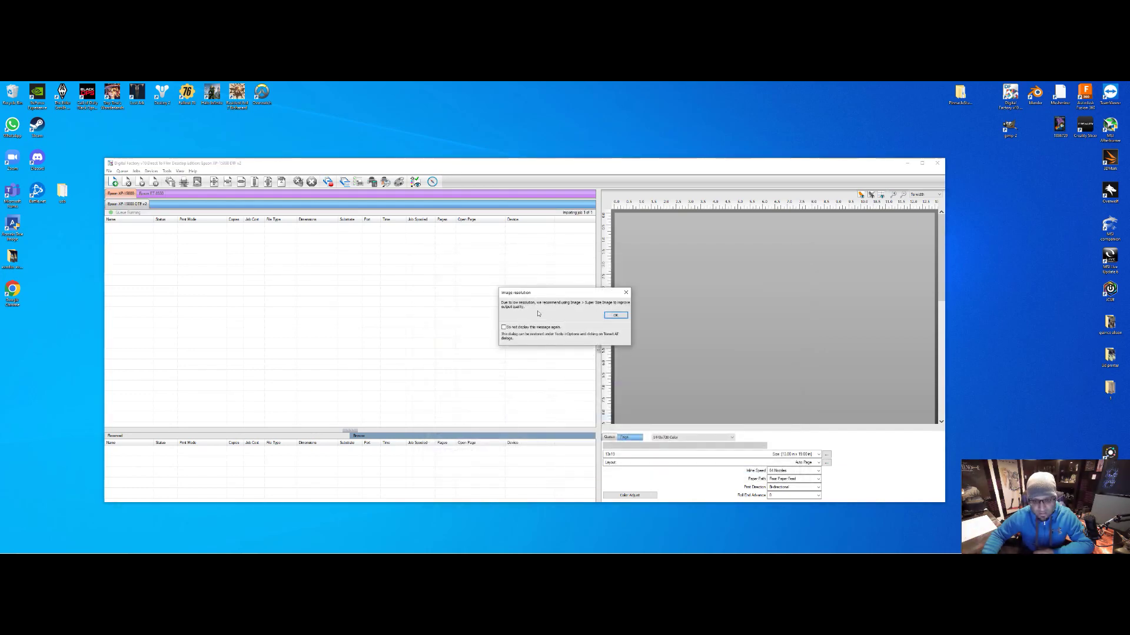
click(615, 316)
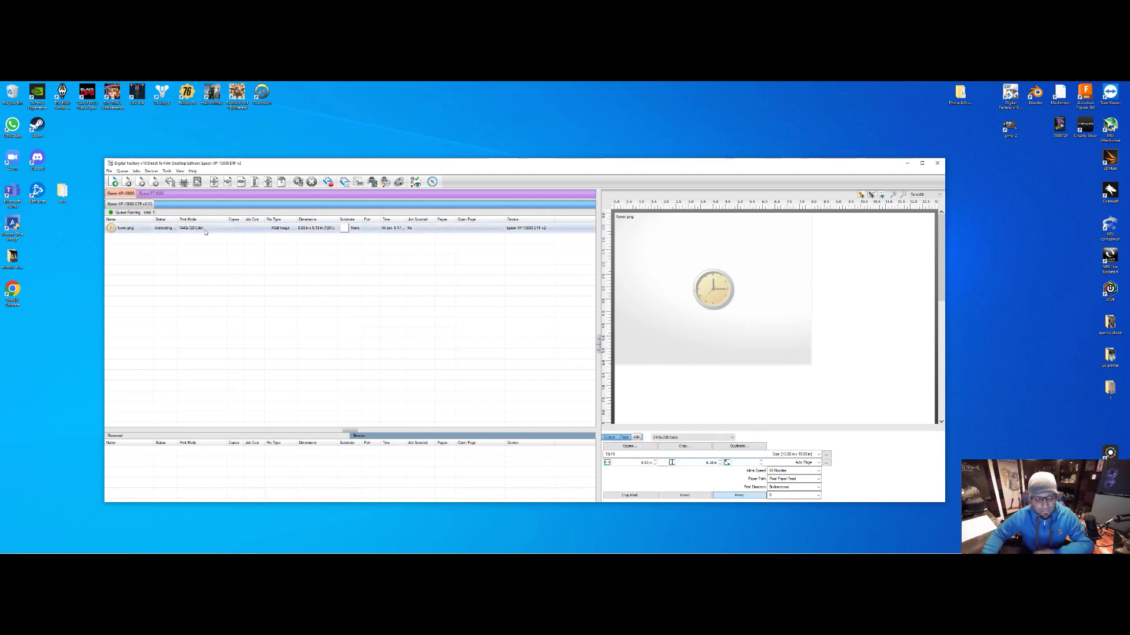
Step: Select the imported flower.png job and reposition the restored Digital Factory window on the desktop
click(309, 229)
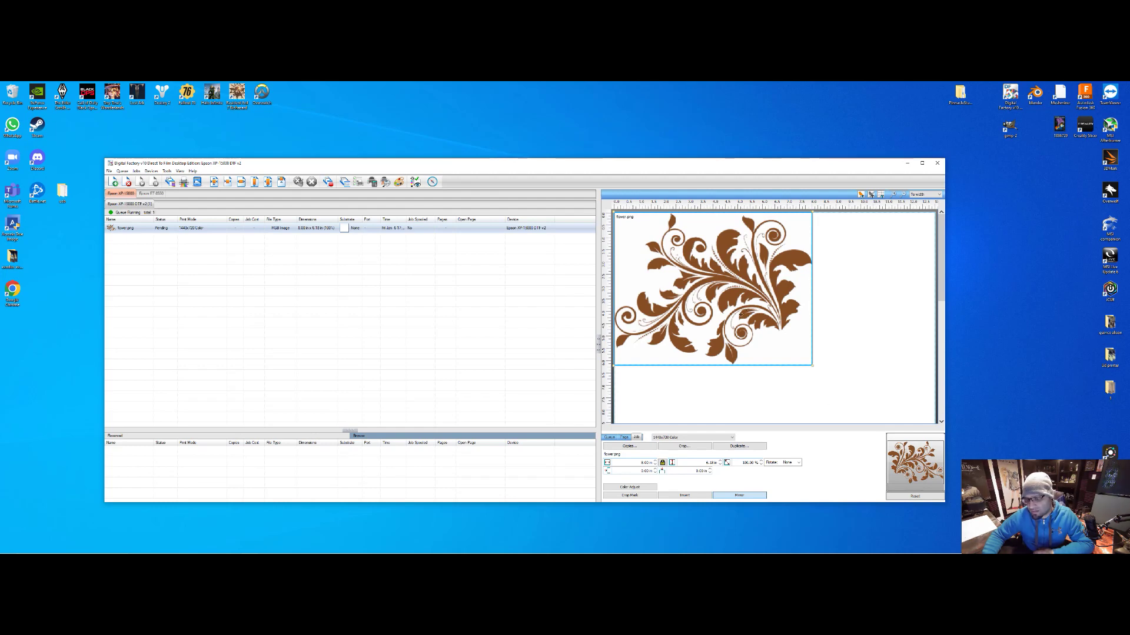
click(922, 163)
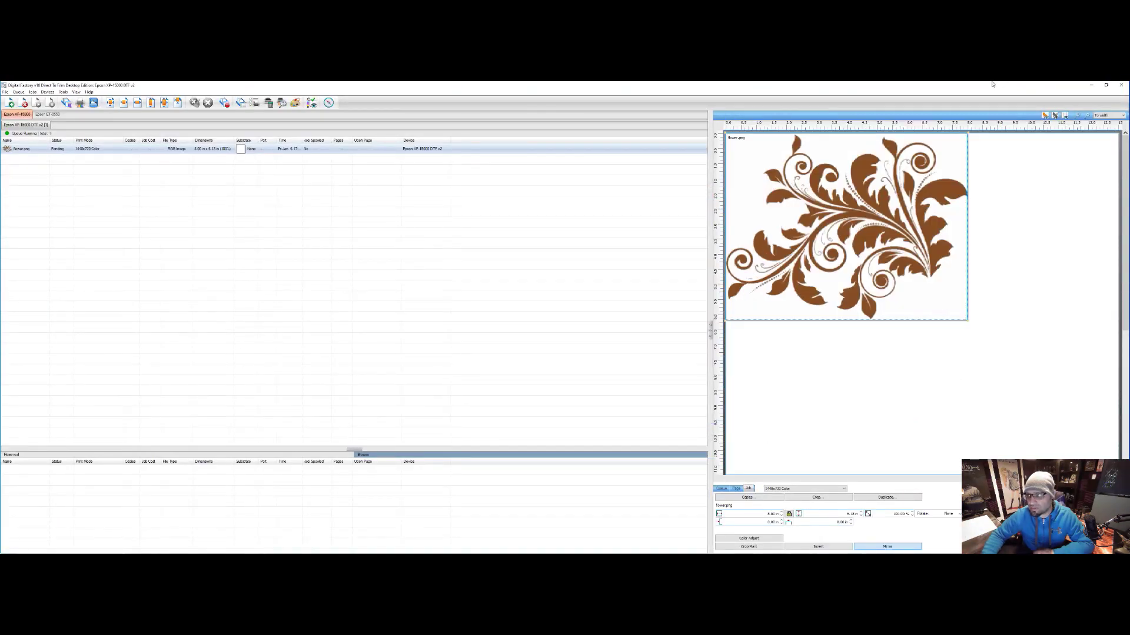
click(1106, 85)
drag(744, 164, 649, 121)
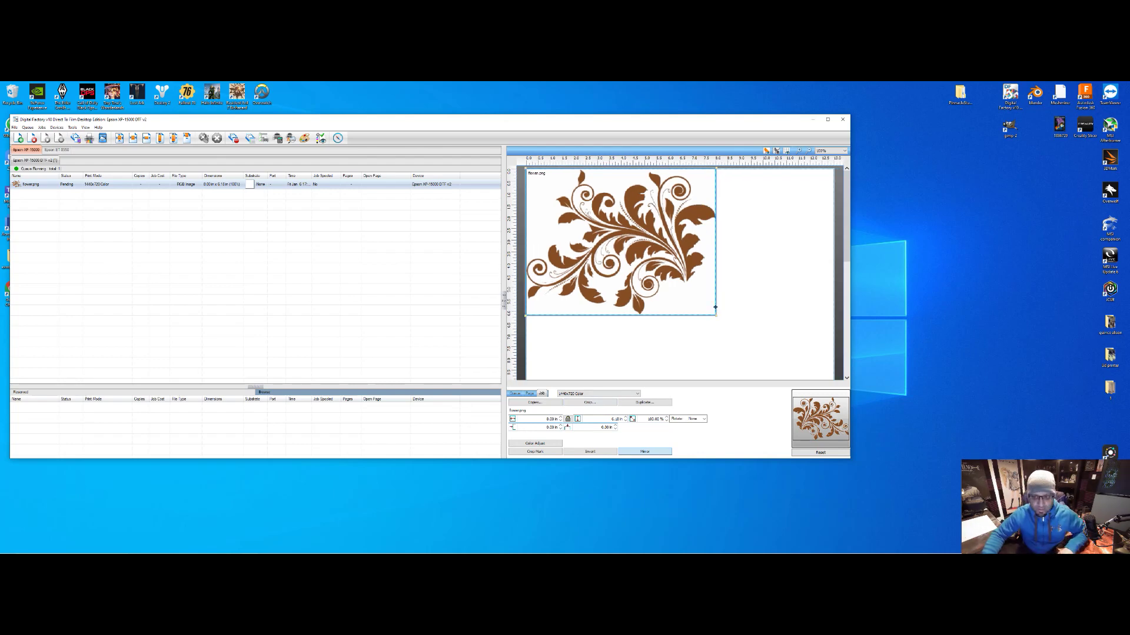
Step: Set the flower.png job's width to 10 inches with its proportions locked
scroll(715, 307, down, 3)
scroll(715, 307, up, 3)
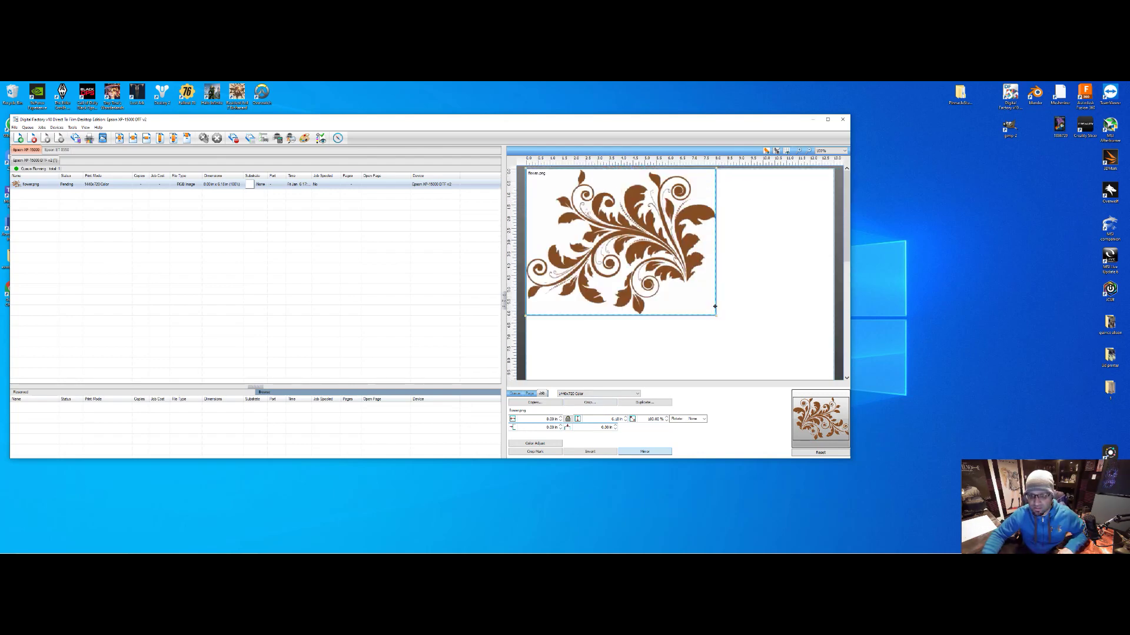
click(808, 151)
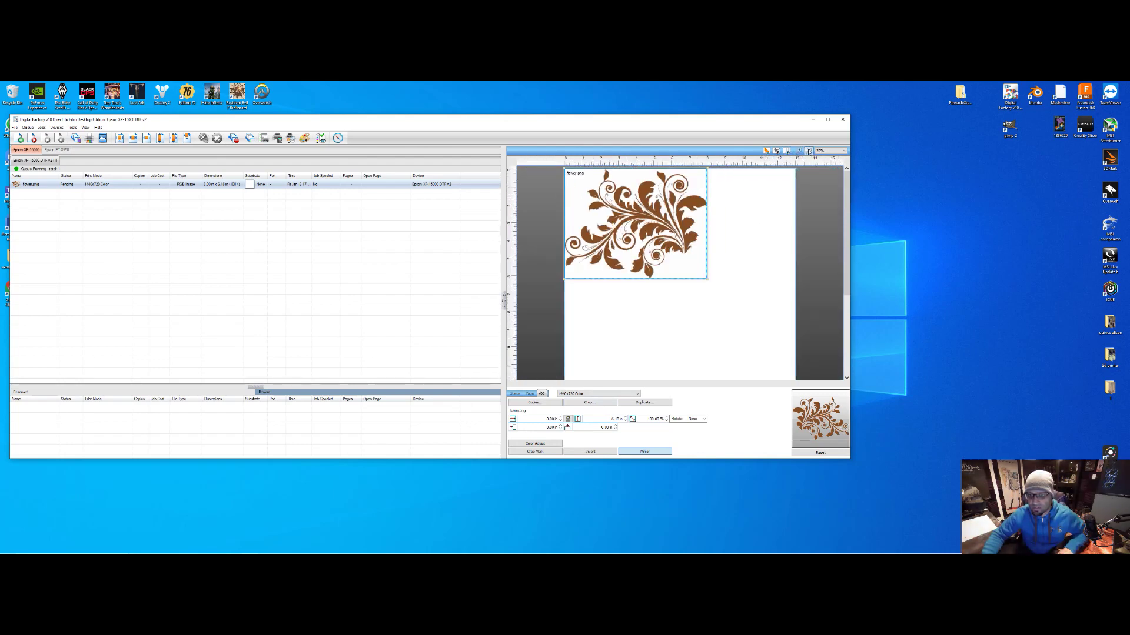
click(808, 151)
drag(643, 210, 644, 210)
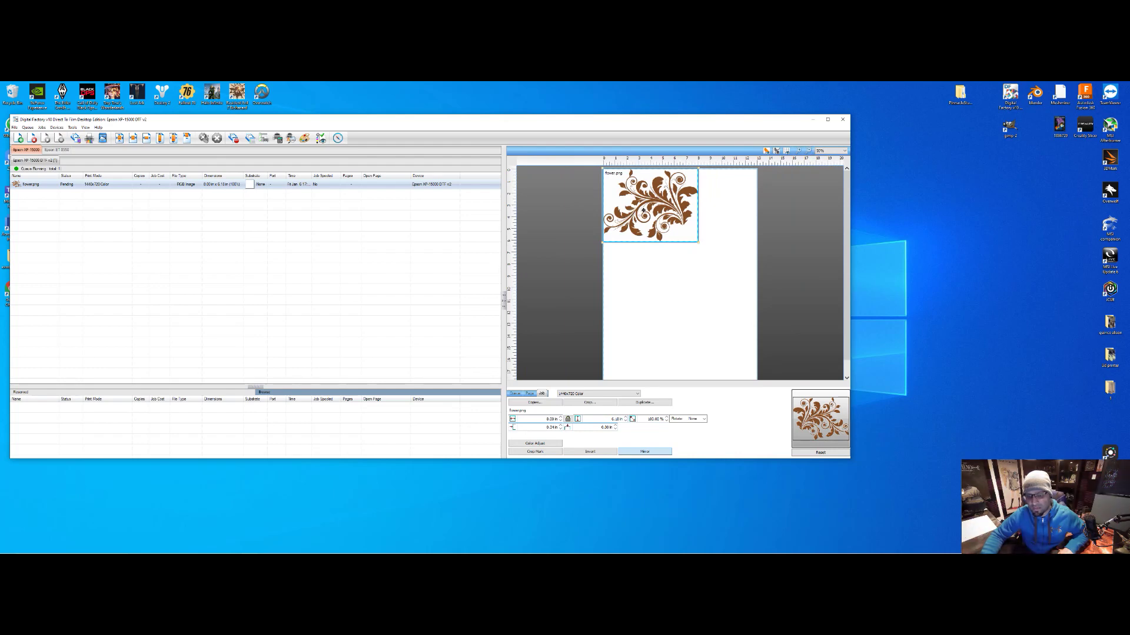
click(545, 419)
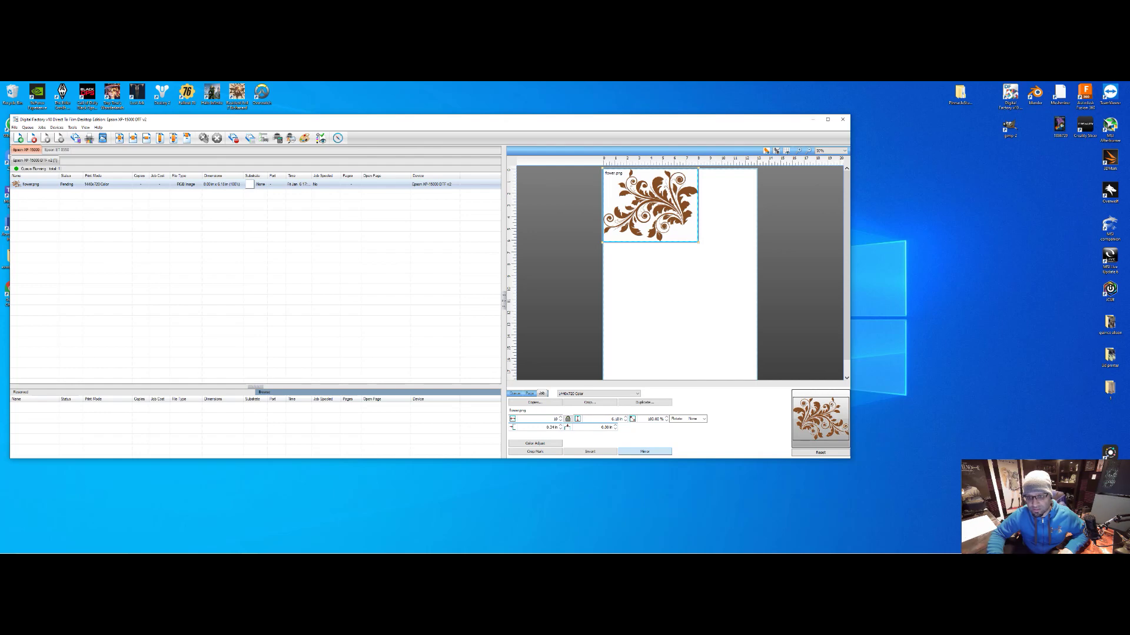
text(10)
key(Return)
click(619, 419)
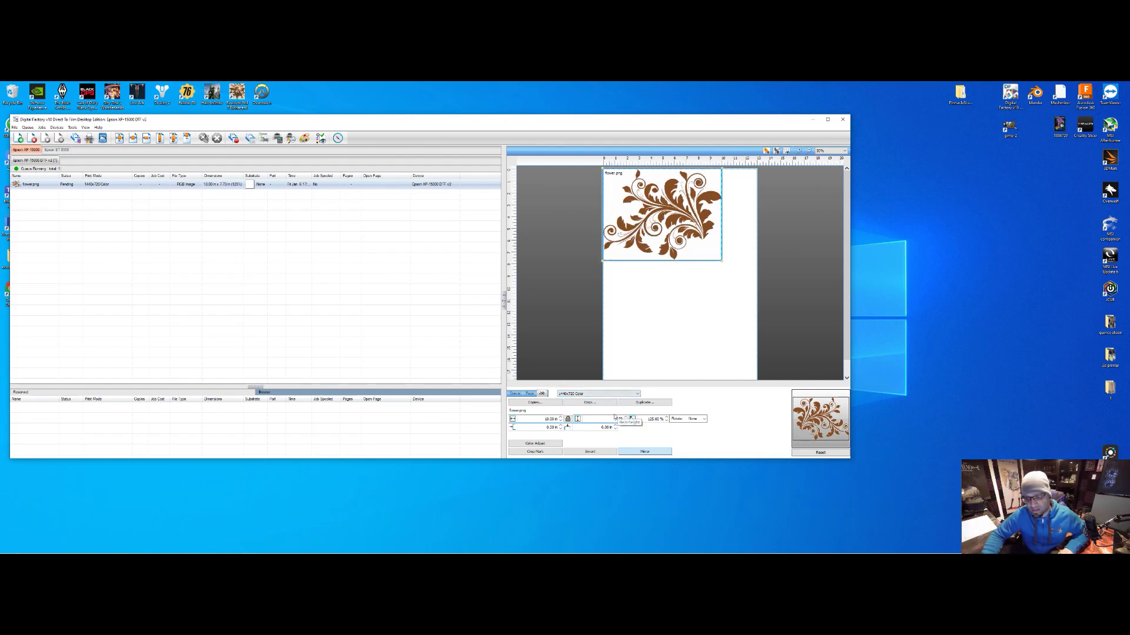
Step: Duplicate the flower.png job once as an independent copy, dismissing the image resolution notice
right_click(649, 233)
click(633, 407)
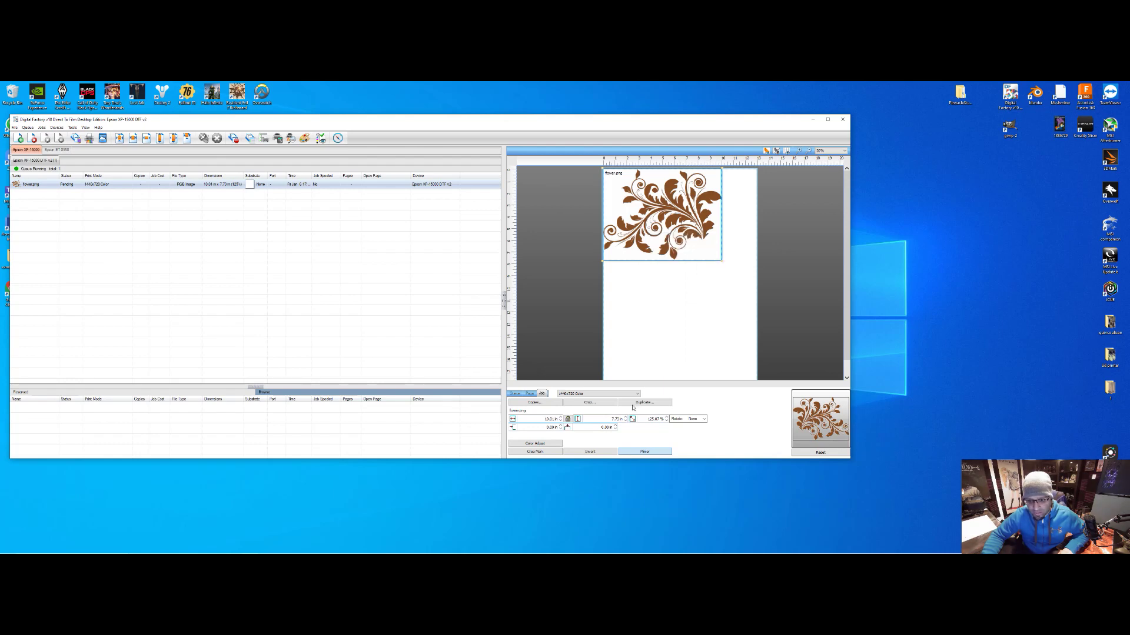
click(655, 403)
click(400, 298)
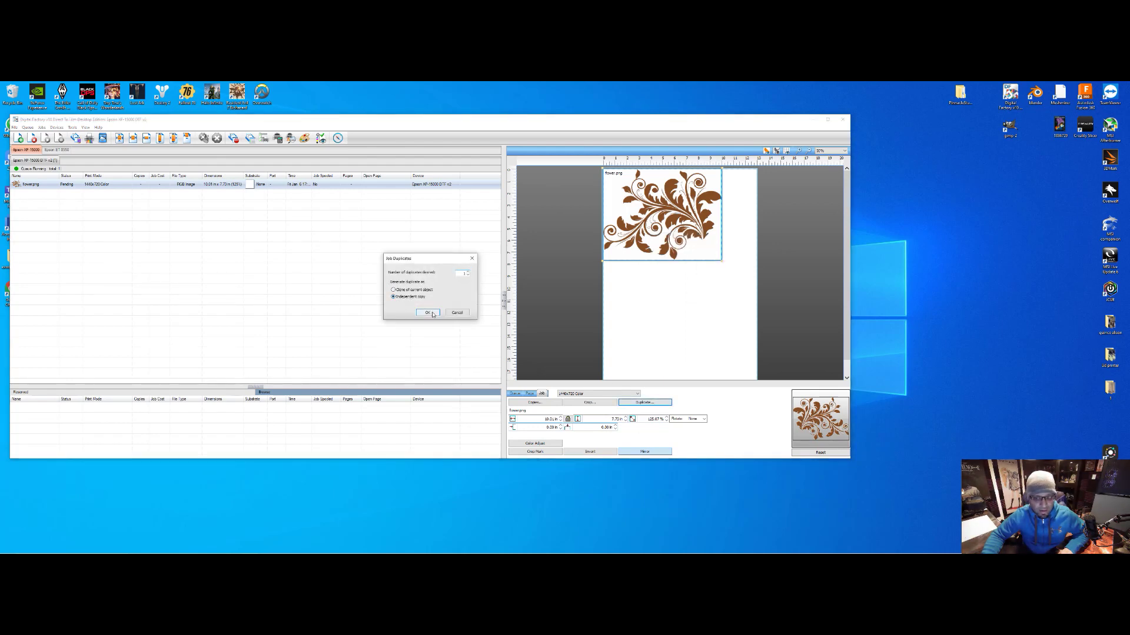
click(432, 313)
click(621, 317)
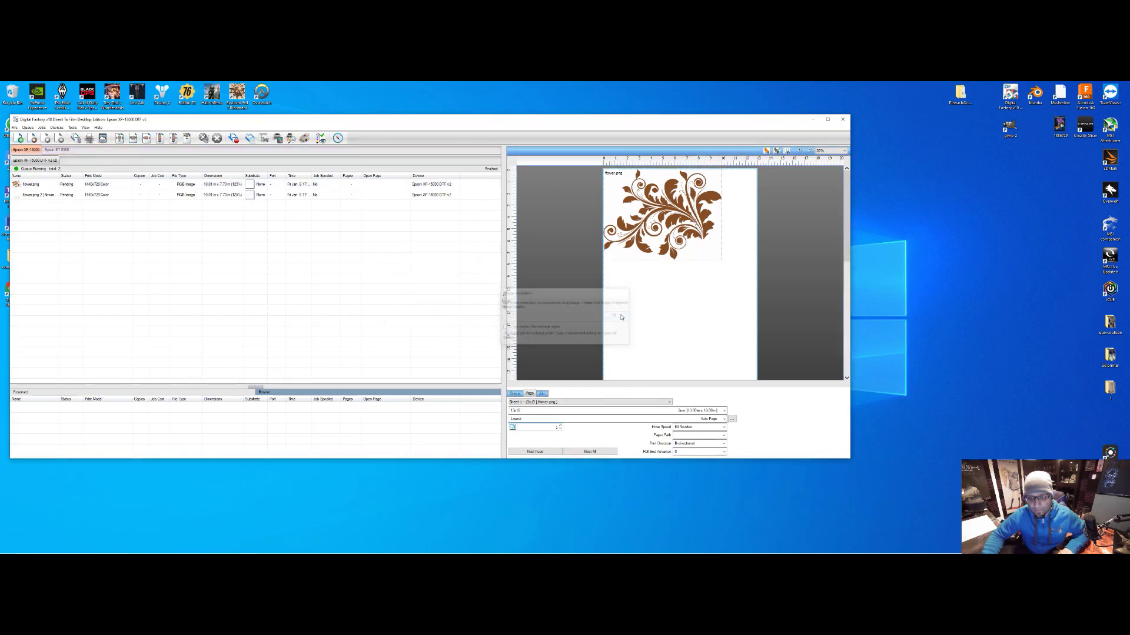
Step: Look through the arrange and modify options available for the duplicated flower job
click(89, 194)
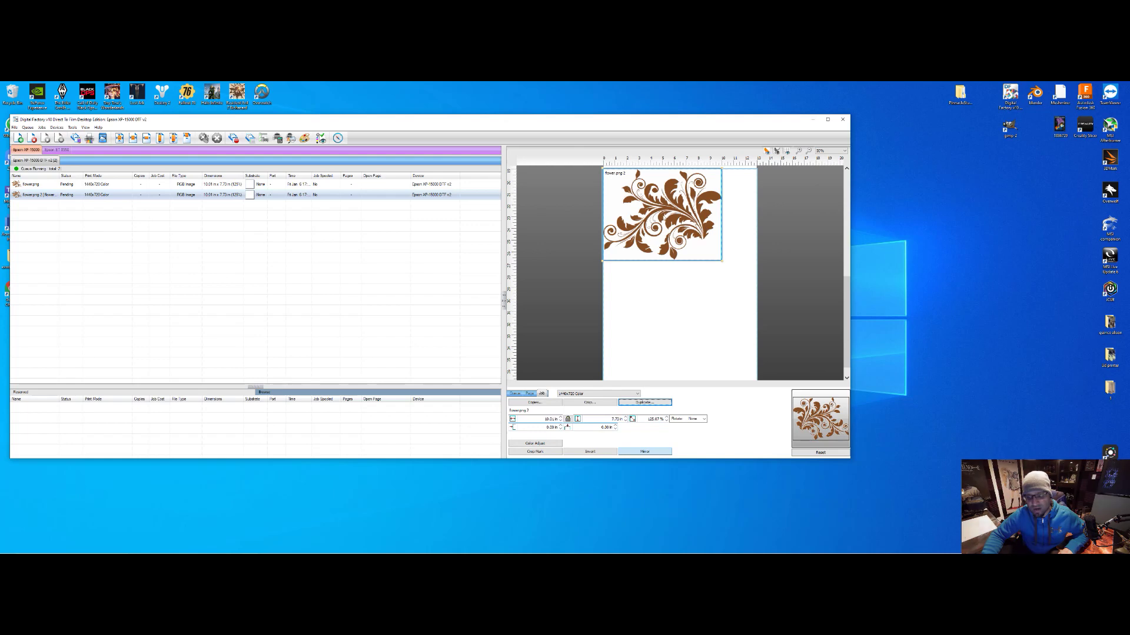
right_click(117, 196)
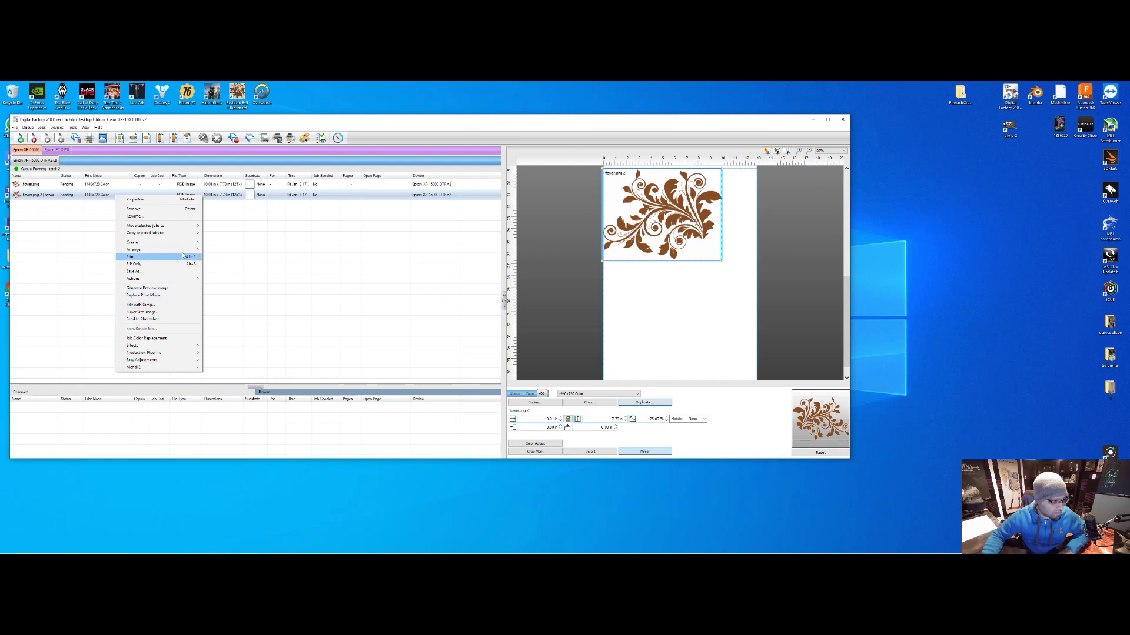
mouse_move(183, 243)
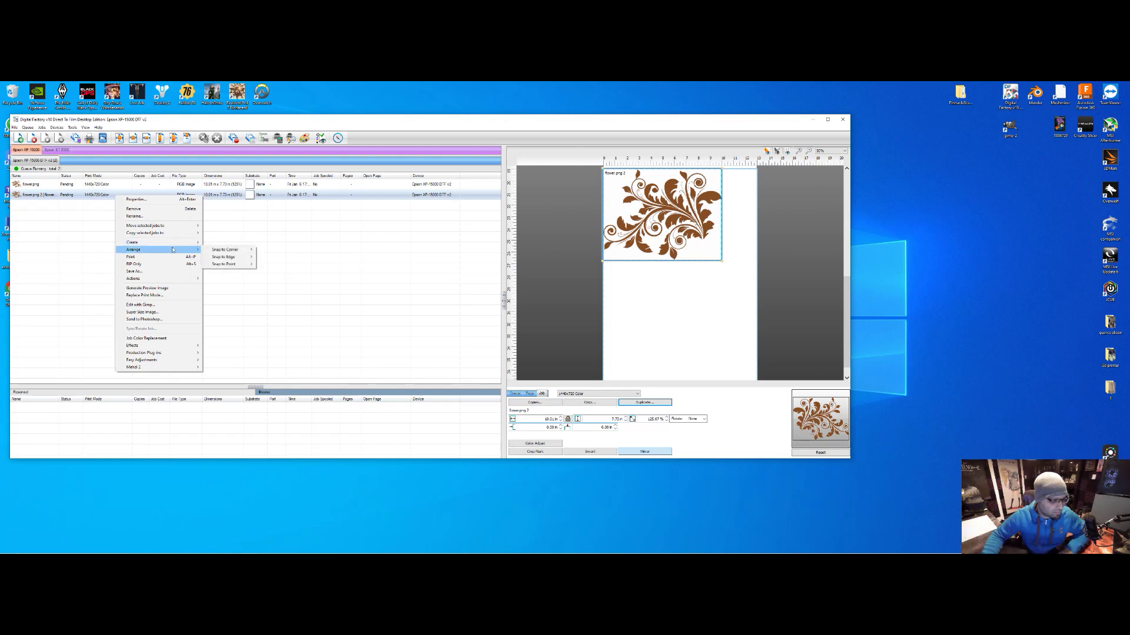
right_click(644, 233)
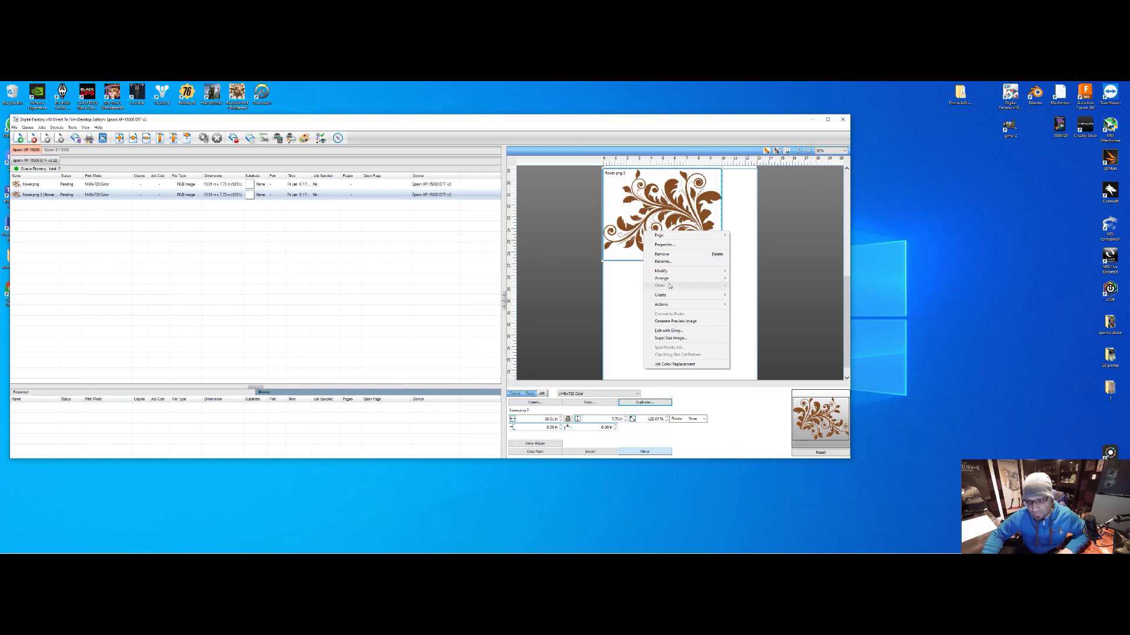
mouse_move(682, 272)
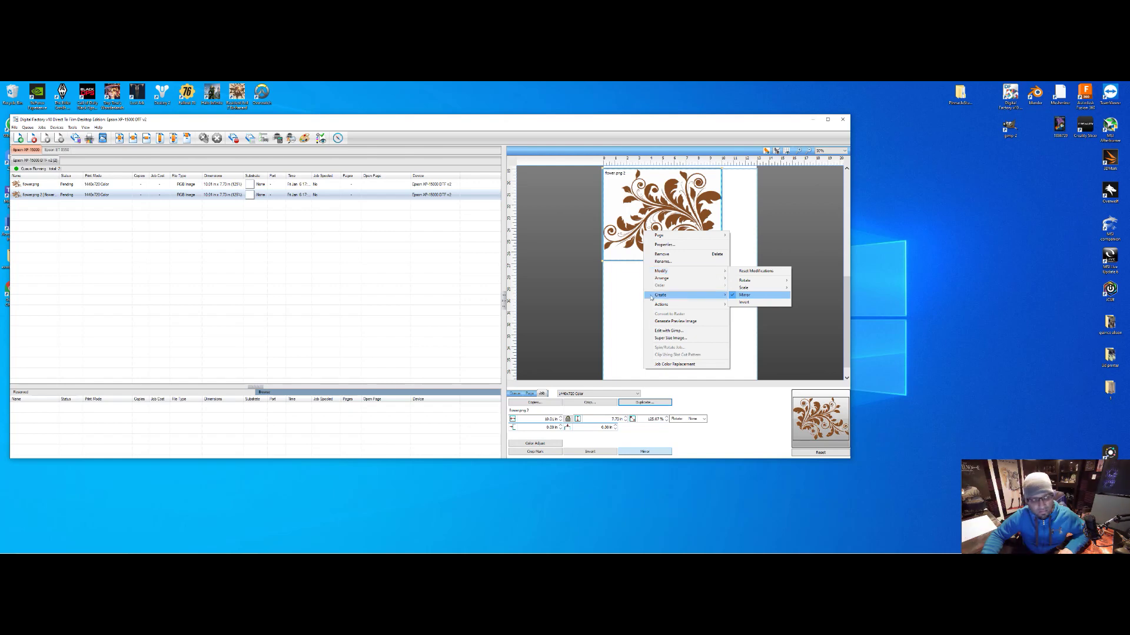
Step: View the general job ticket properties of the duplicated flower job and close them without changes
click(91, 198)
click(91, 196)
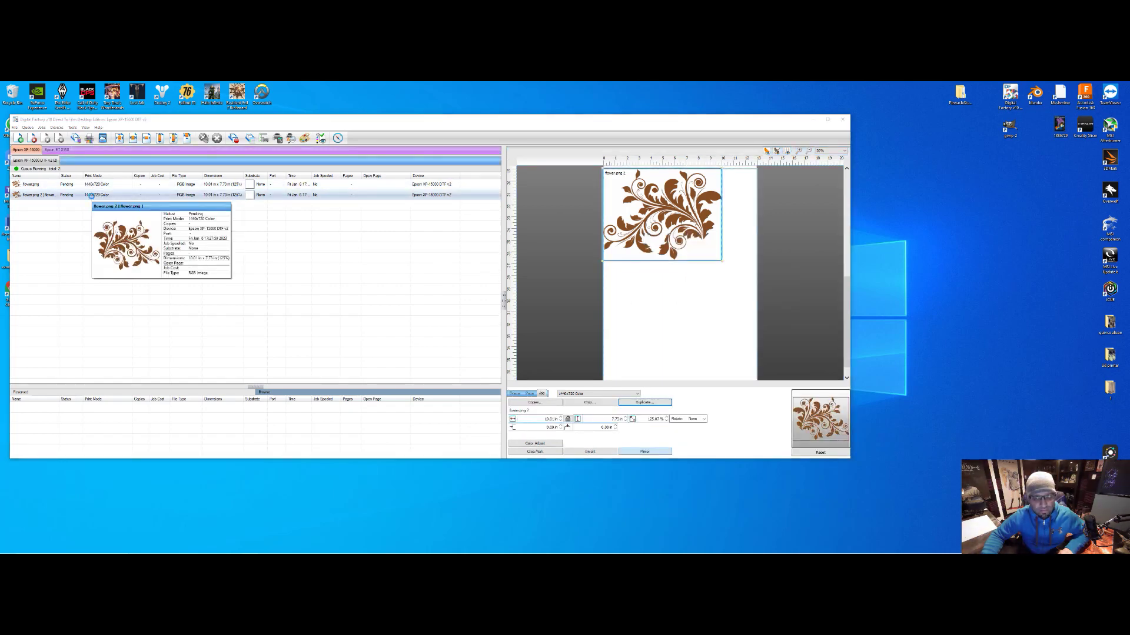
double_click(93, 198)
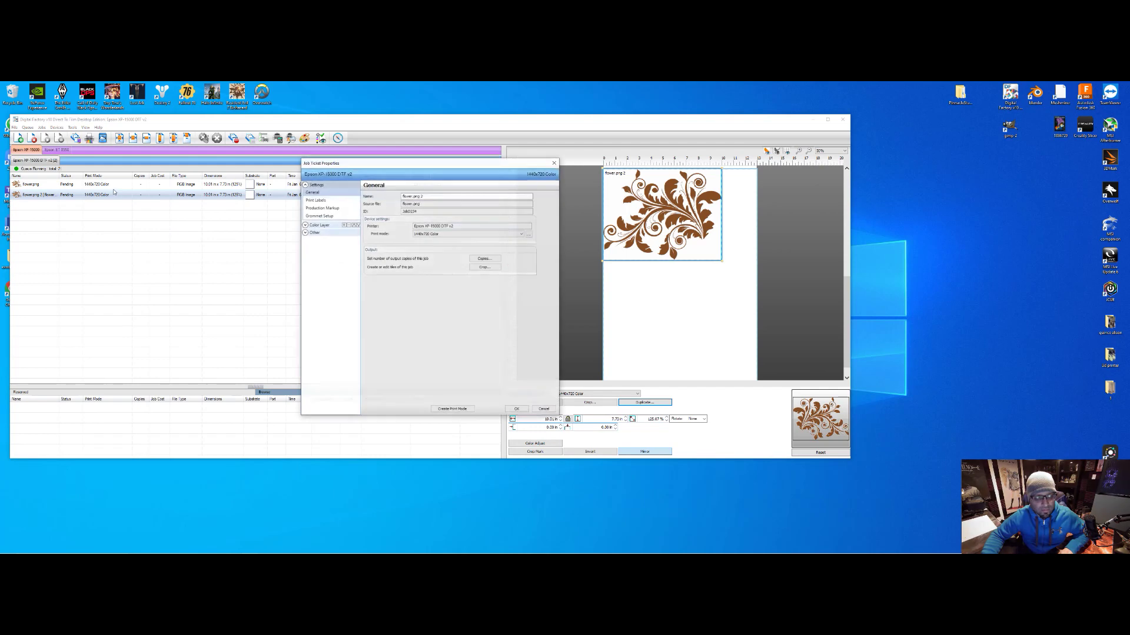
click(553, 162)
Step: Inspect the duplicated flower job's page placement and its available options in the layout preview
drag(847, 301, 854, 249)
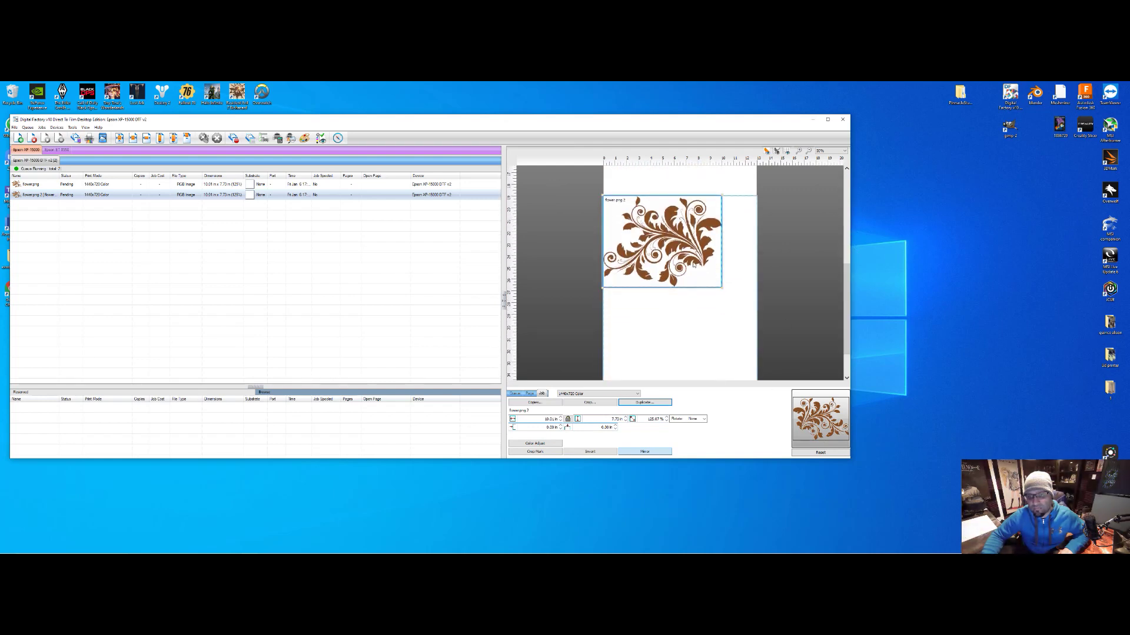
click(847, 306)
drag(847, 306, 847, 297)
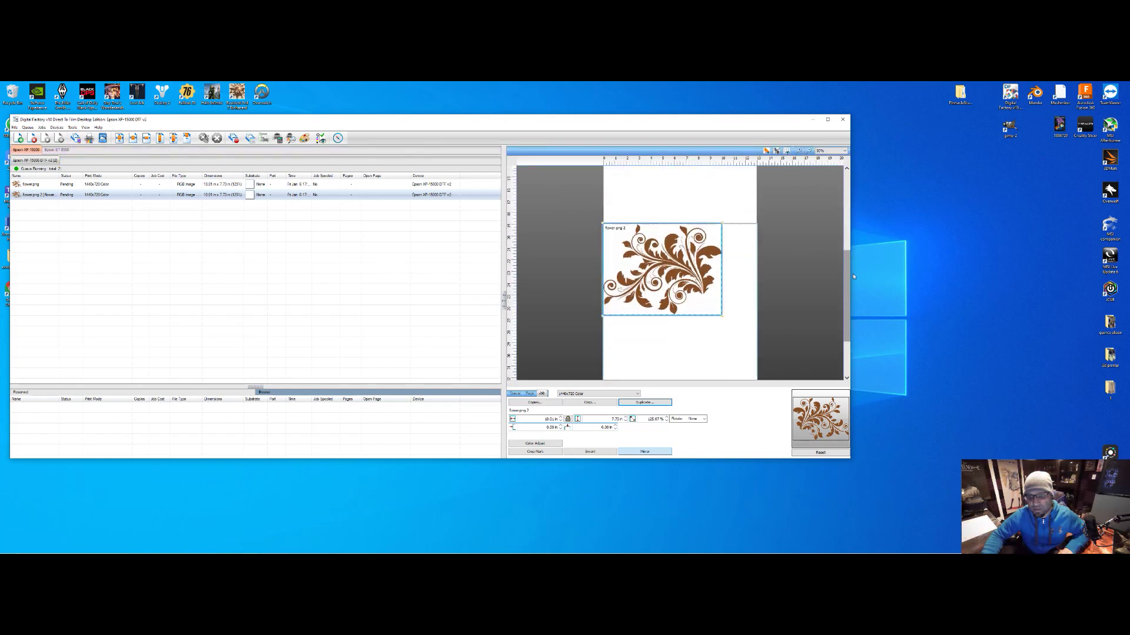
right_click(669, 277)
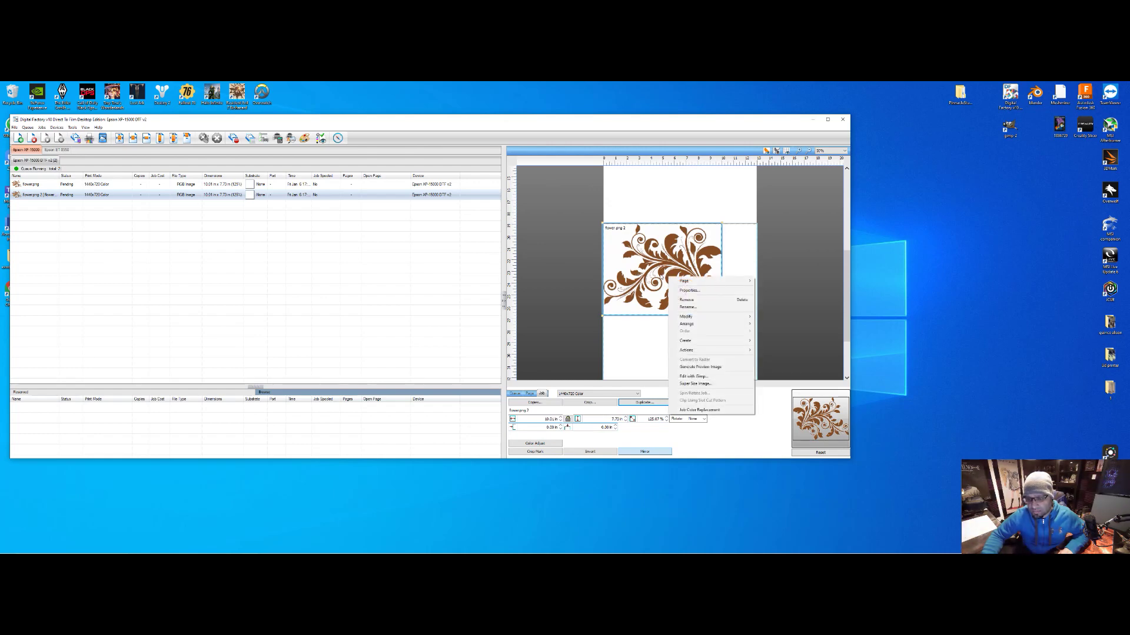
click(662, 273)
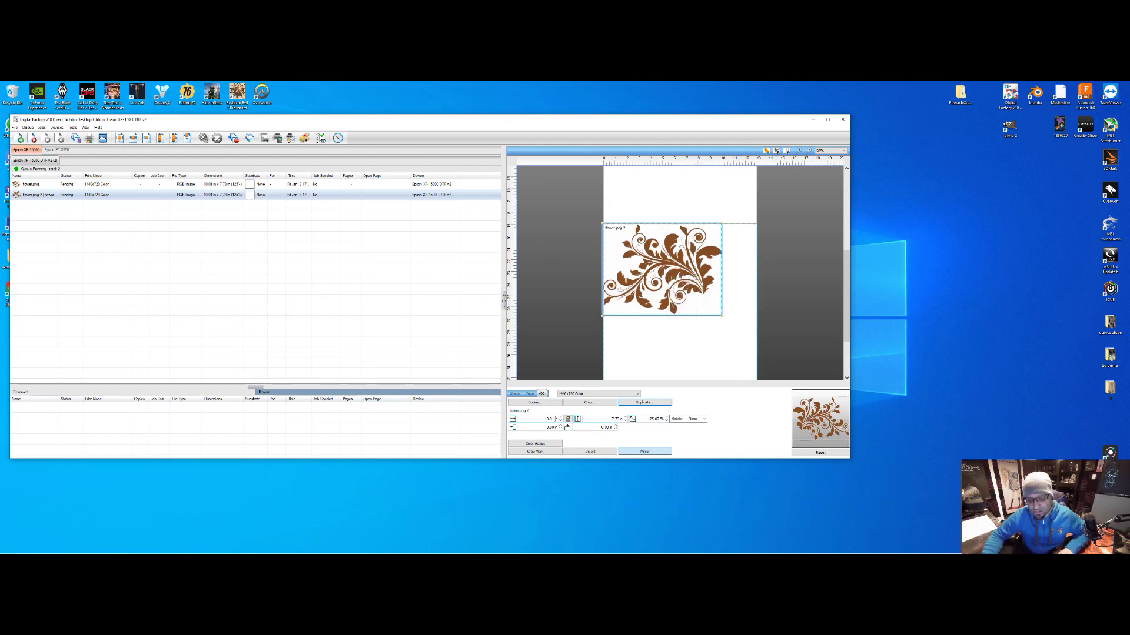
Step: Set the duplicated flower job's width to 4.5 in with its proportions kept
double_click(542, 419)
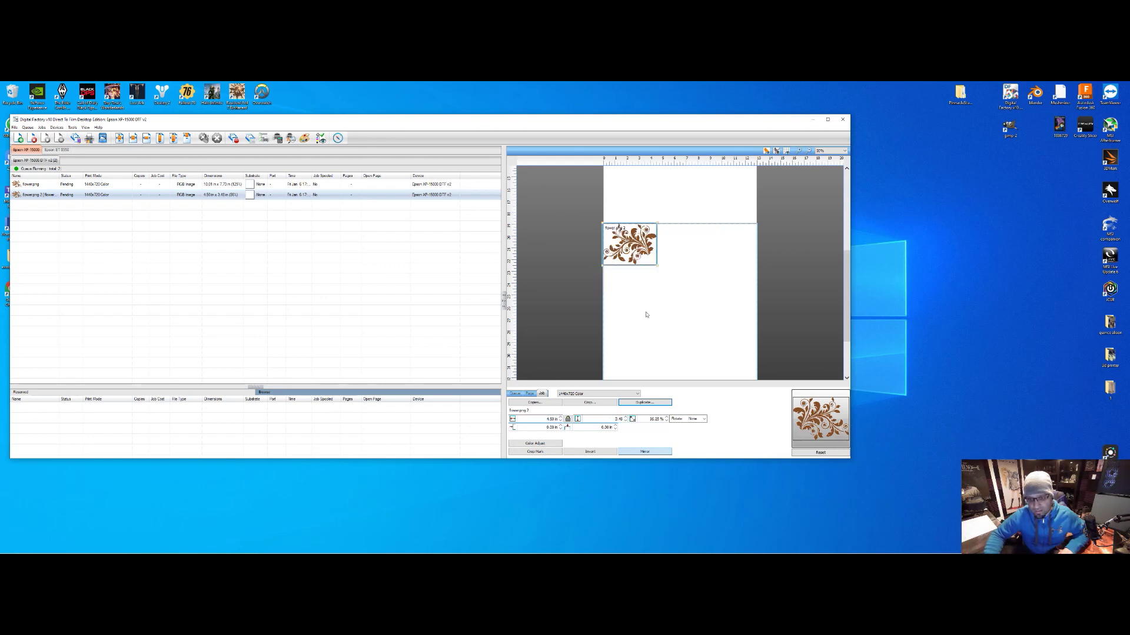
scroll(670, 298, up, 1)
scroll(670, 298, down, 2)
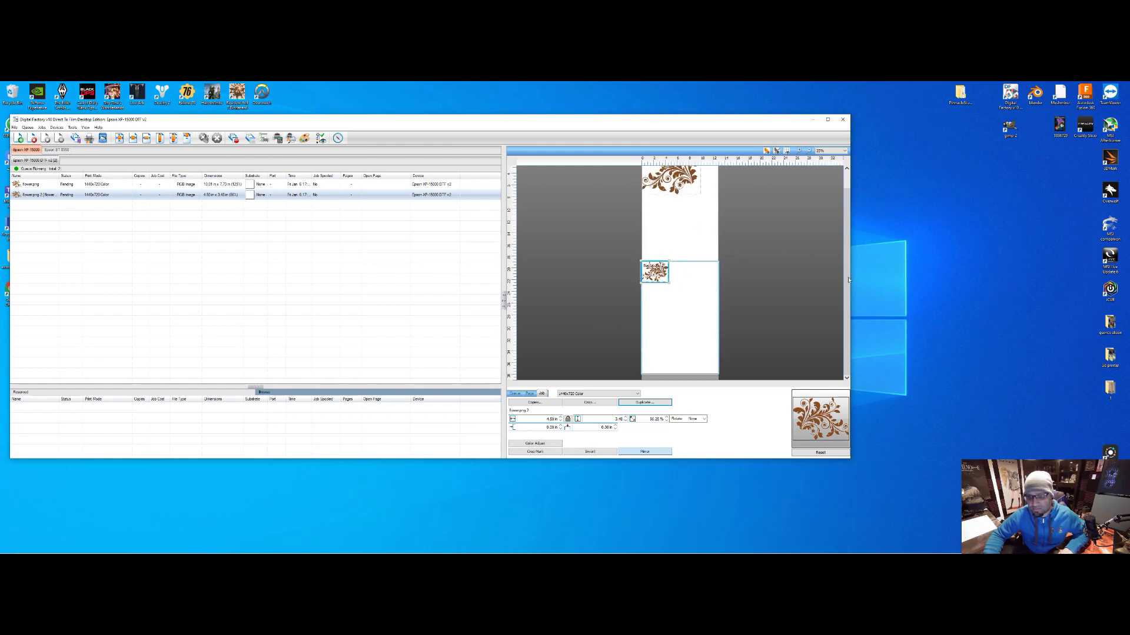
Step: Try rotating the original, larger flower job by 90 degrees on its page
drag(848, 280, 849, 230)
click(660, 191)
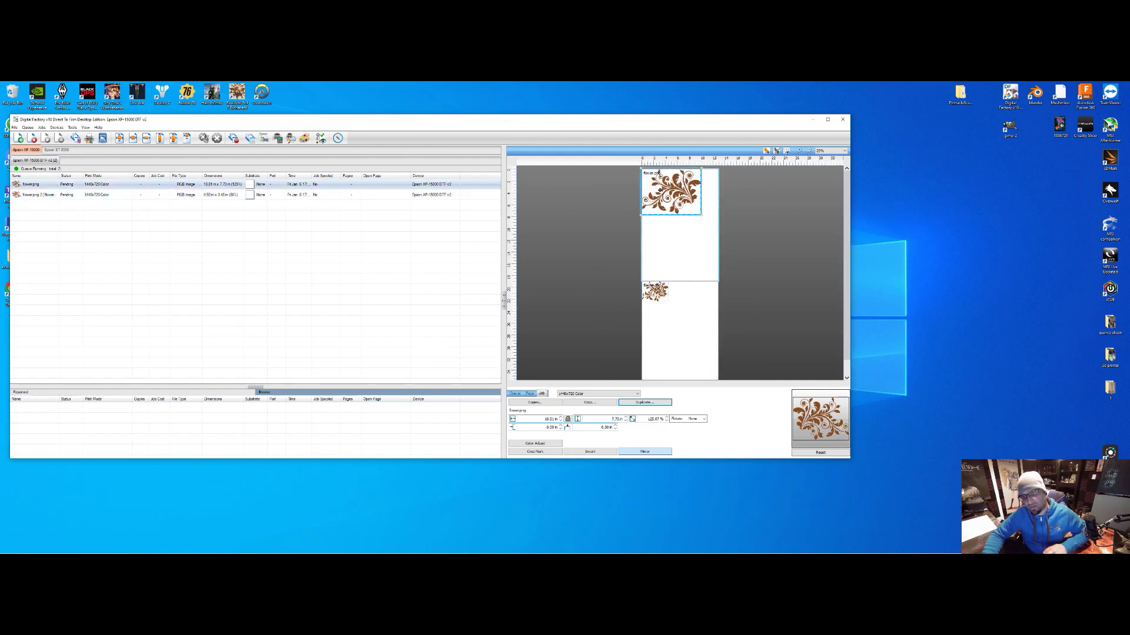
click(677, 251)
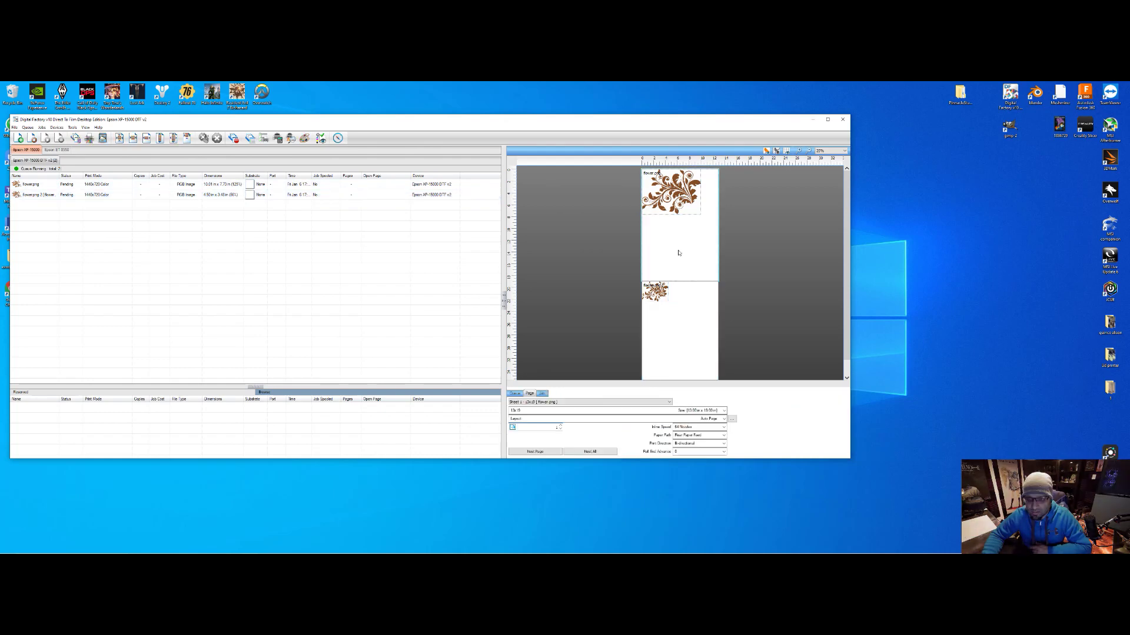
click(672, 199)
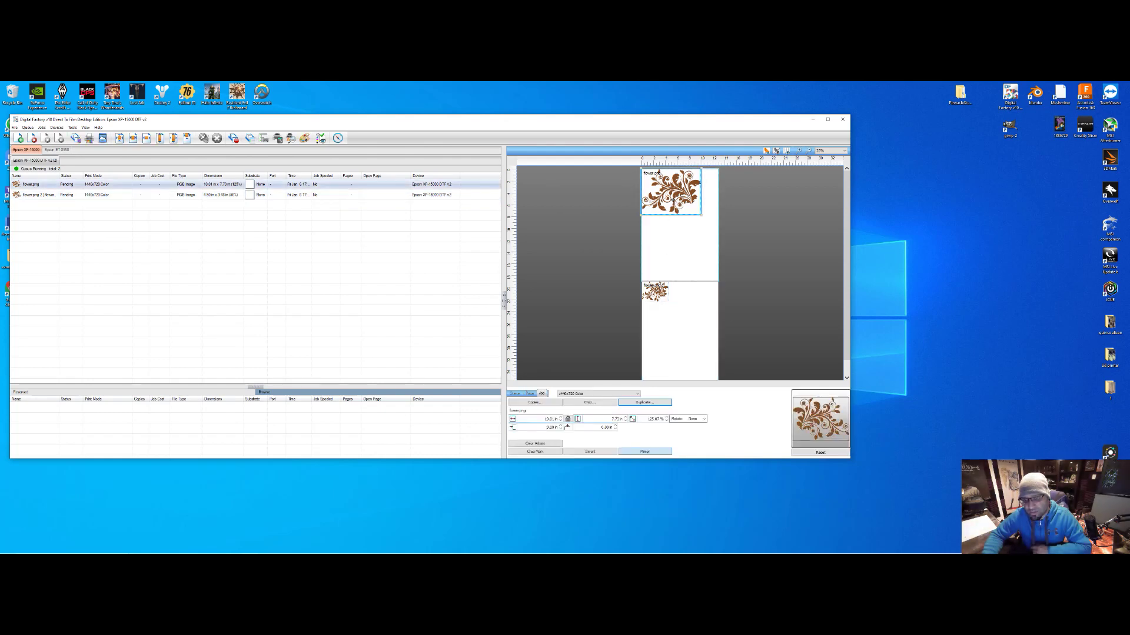
right_click(673, 200)
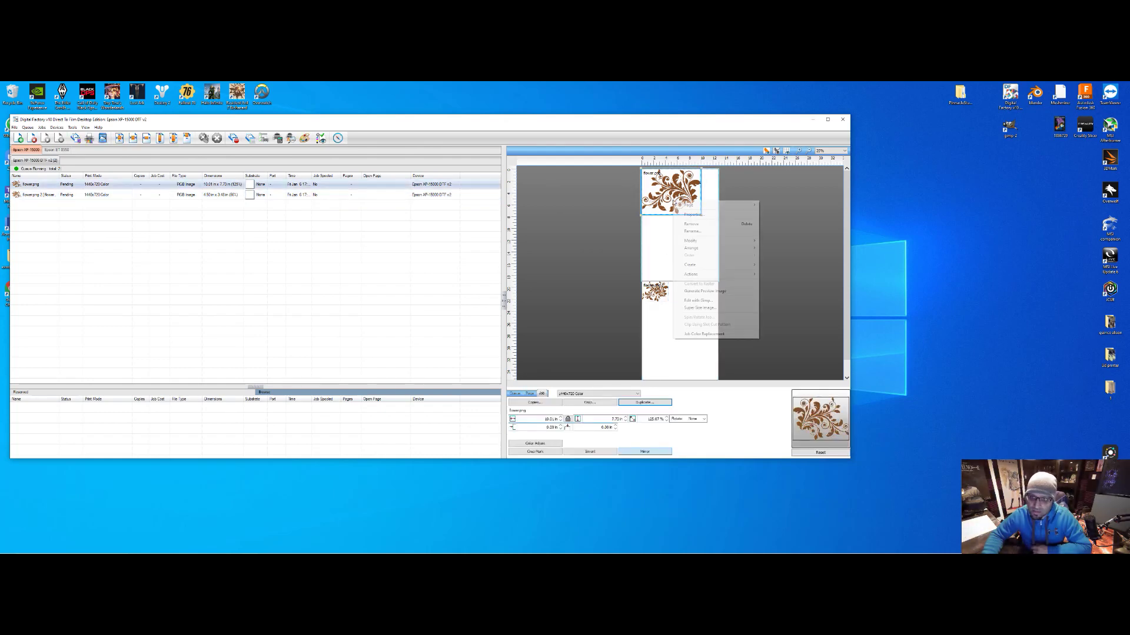
mouse_move(694, 242)
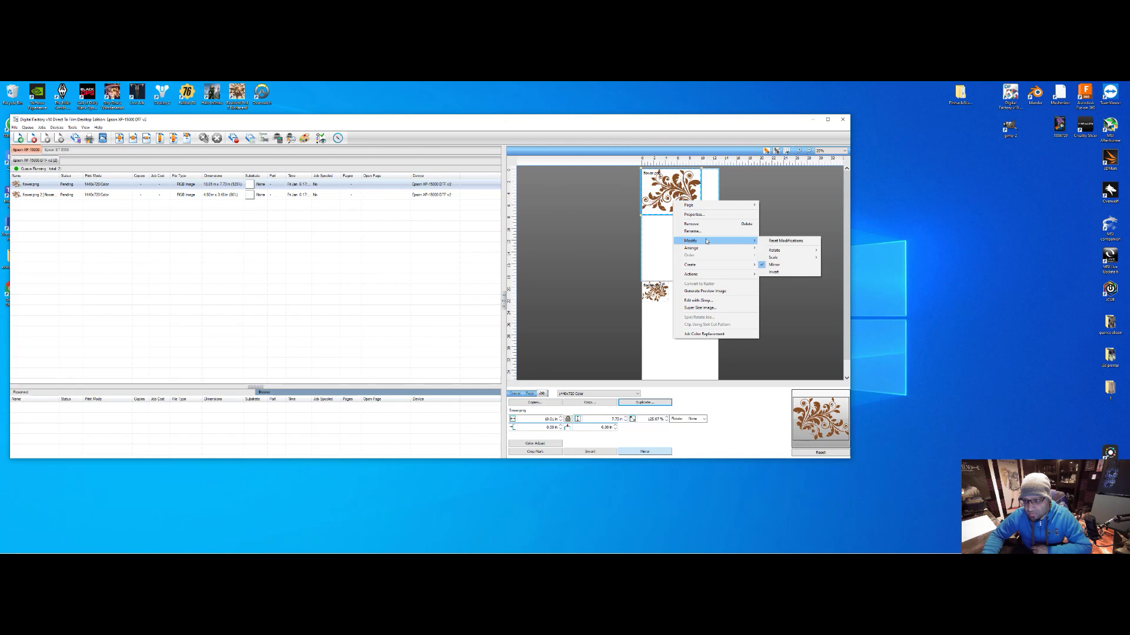
mouse_move(800, 252)
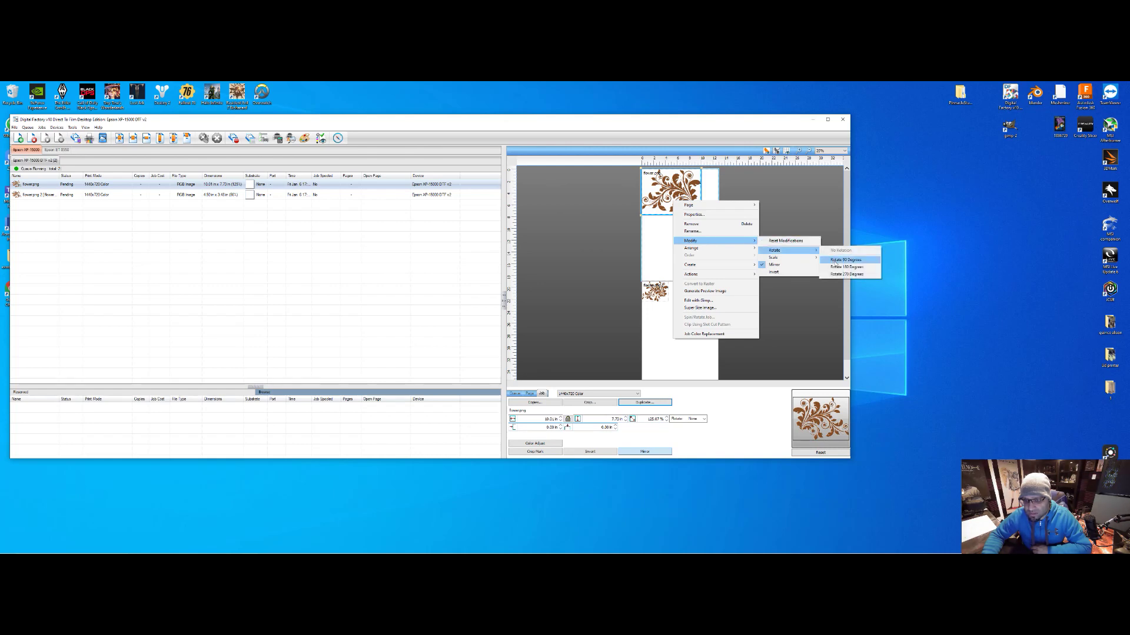
click(836, 254)
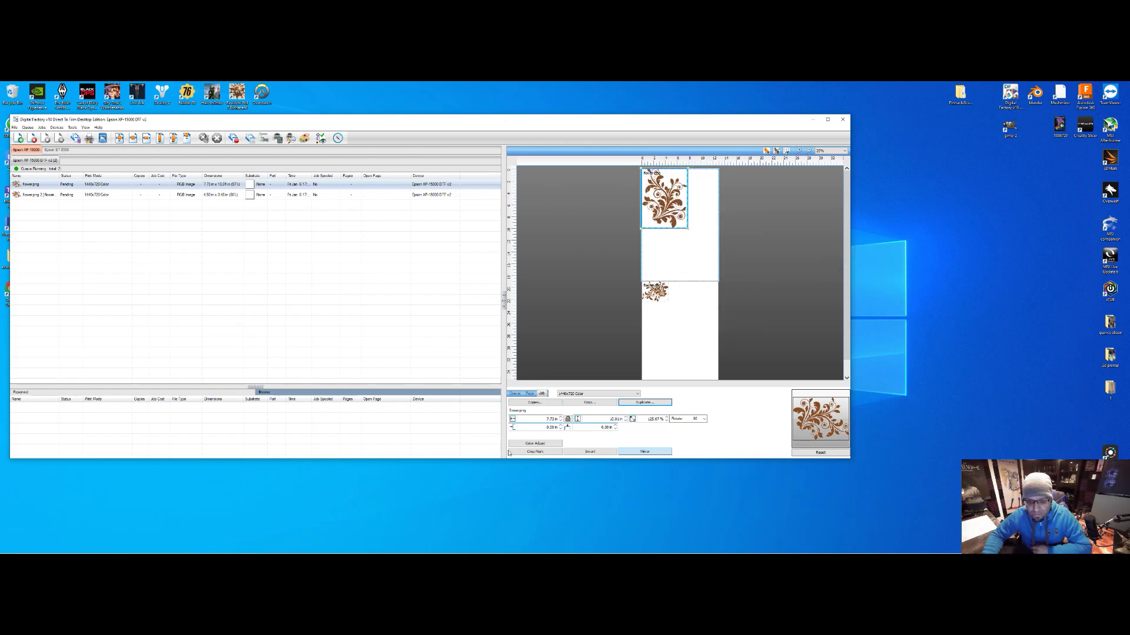
Step: Set the larger flower job back to no rotation
click(525, 404)
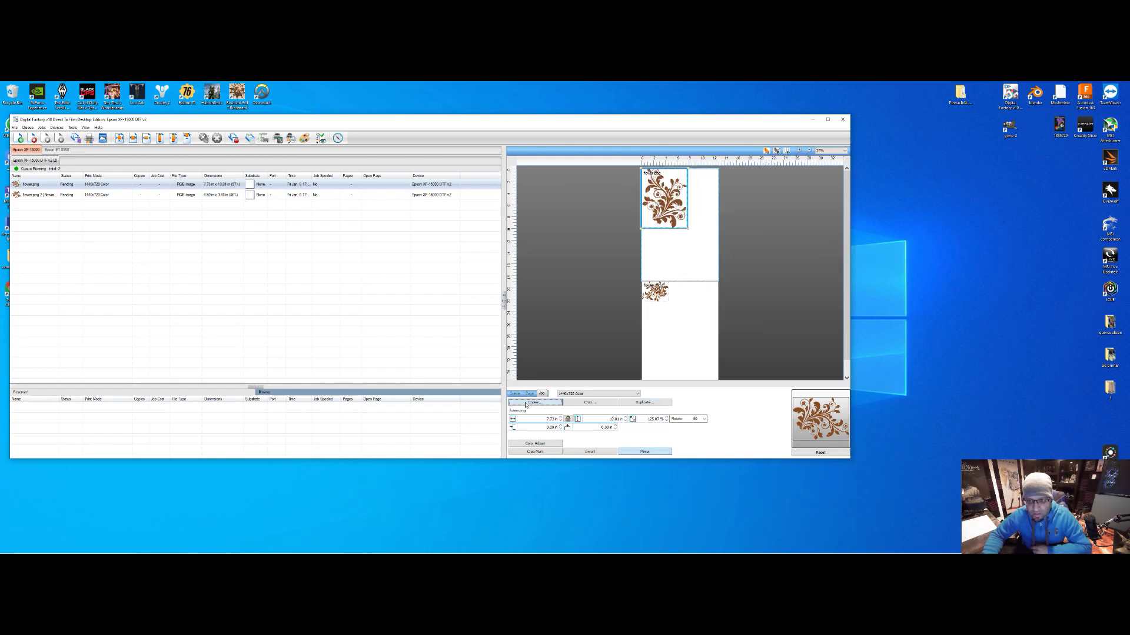
right_click(675, 215)
mouse_move(715, 254)
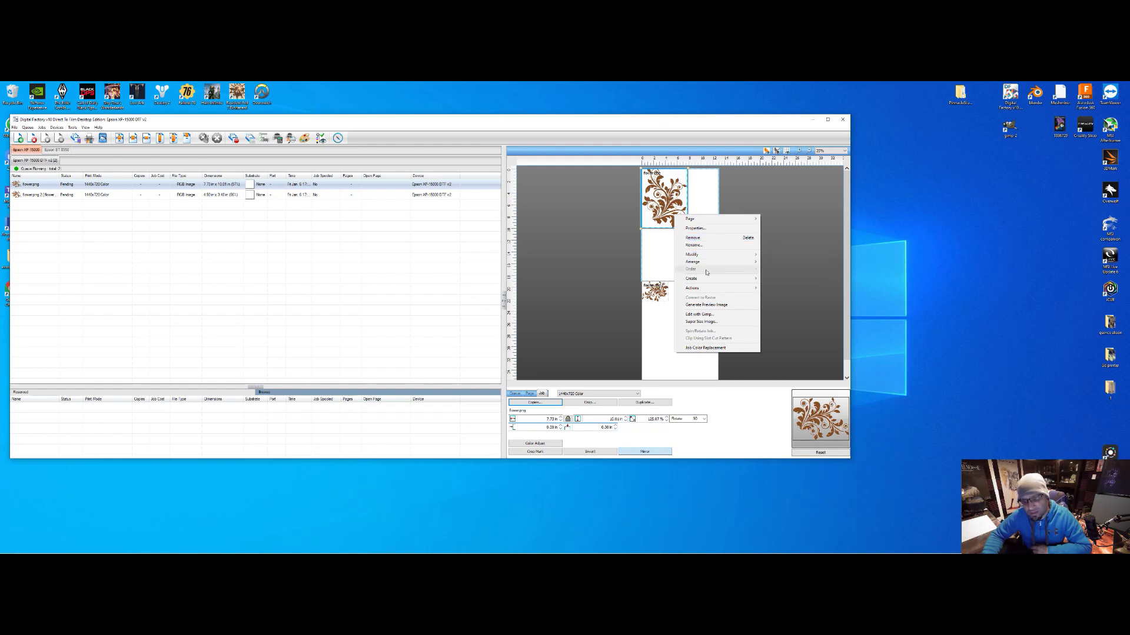
mouse_move(776, 264)
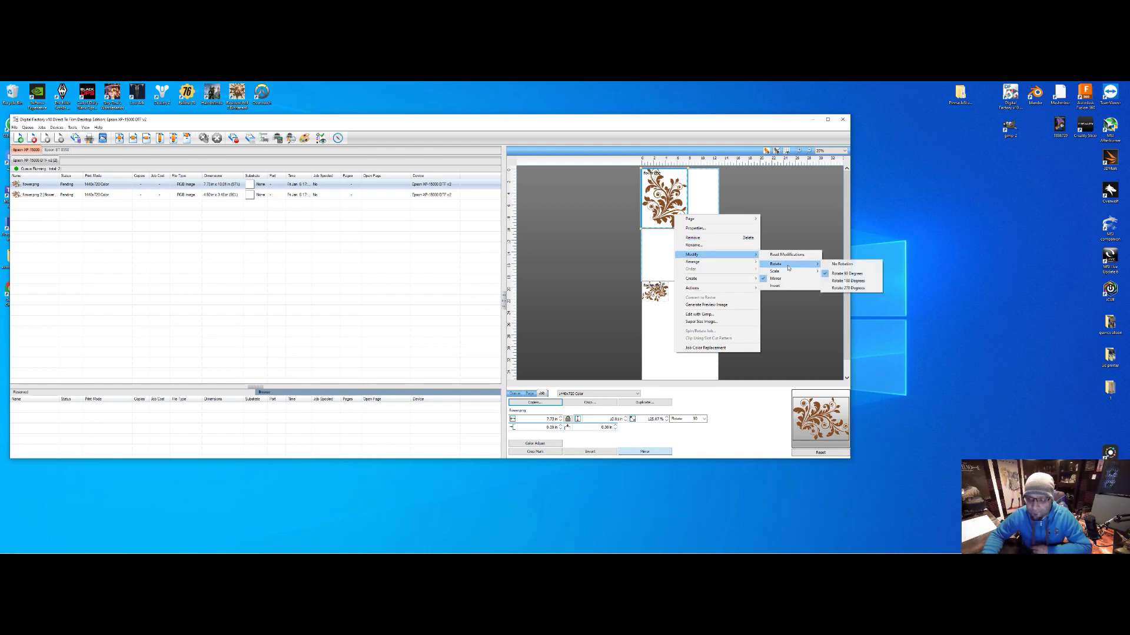
click(841, 264)
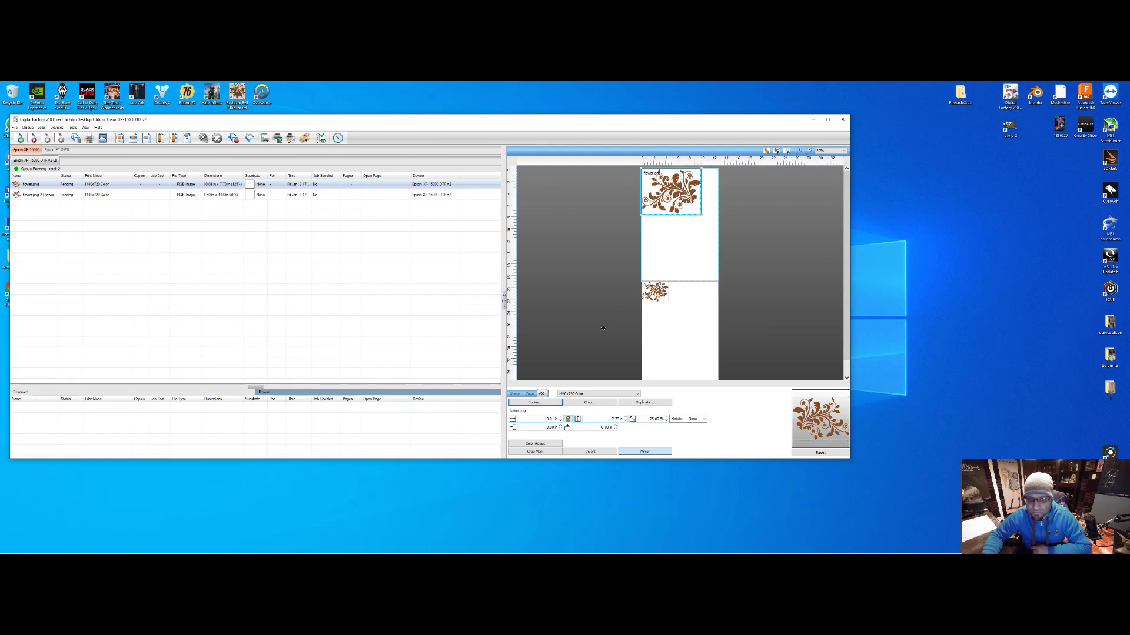
Step: Add a second copy beneath the larger flower and auto-nest all content so the small flower shares its page
click(546, 403)
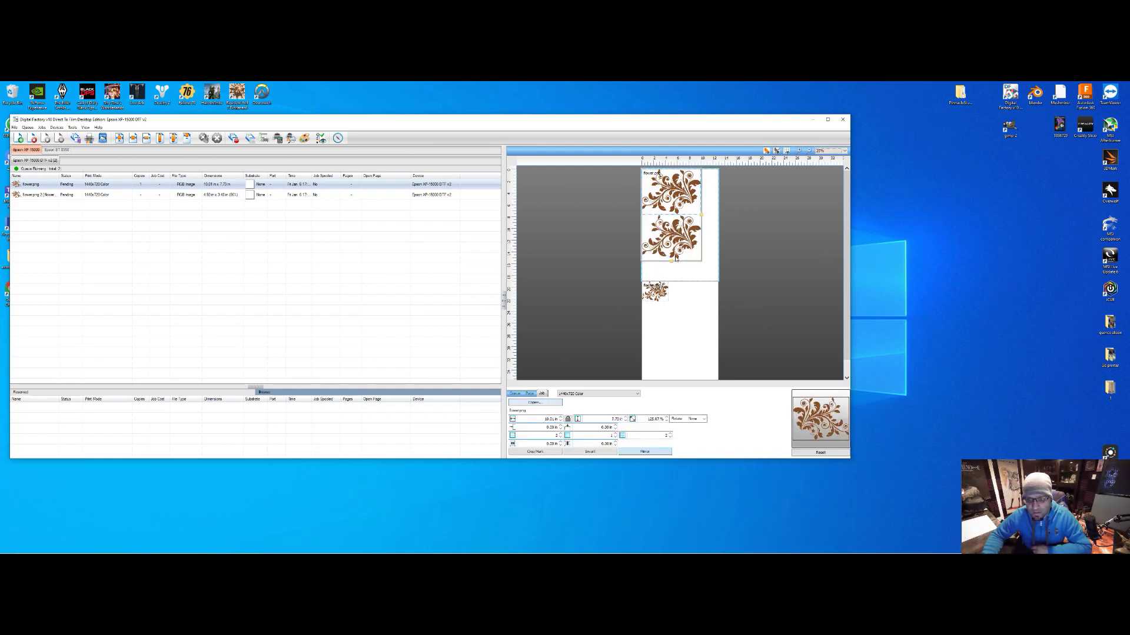
click(655, 300)
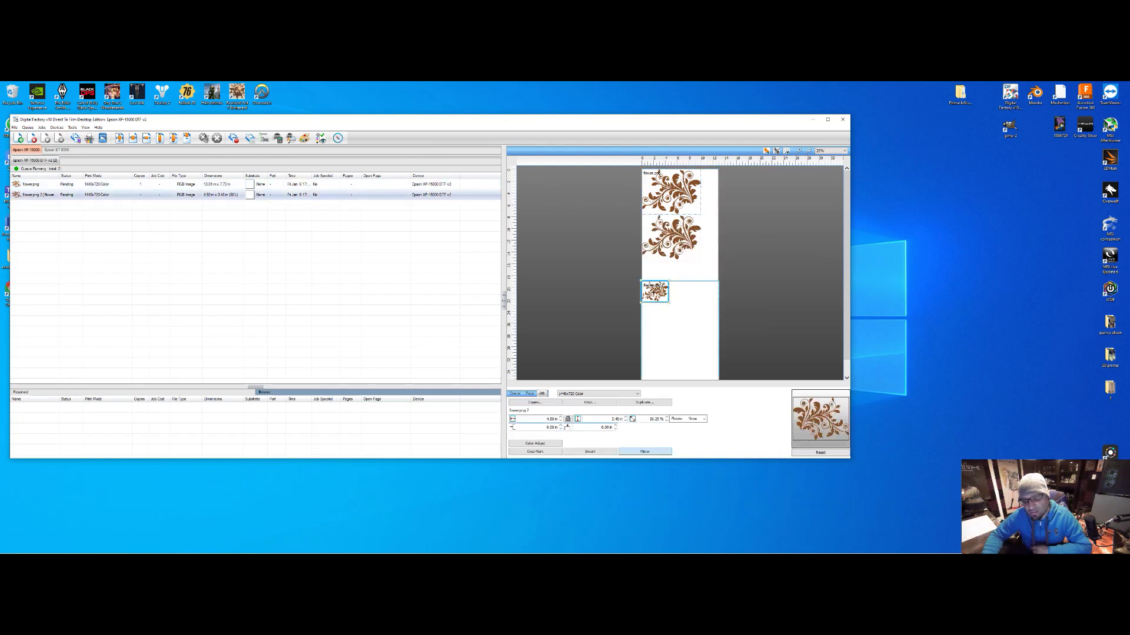
right_click(680, 305)
mouse_move(712, 310)
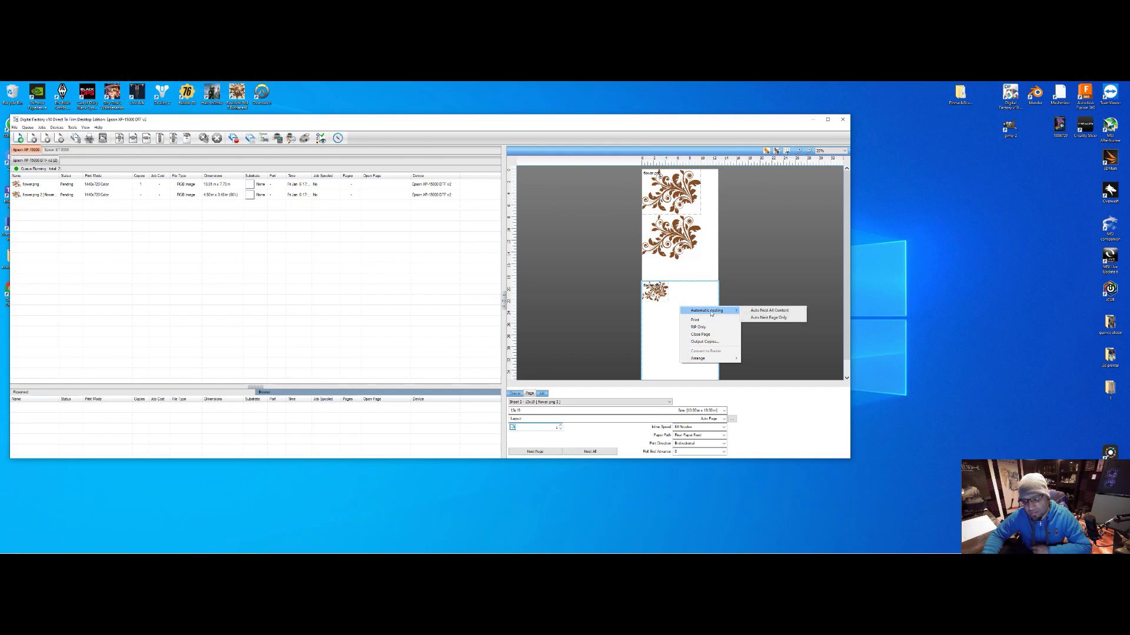
click(752, 310)
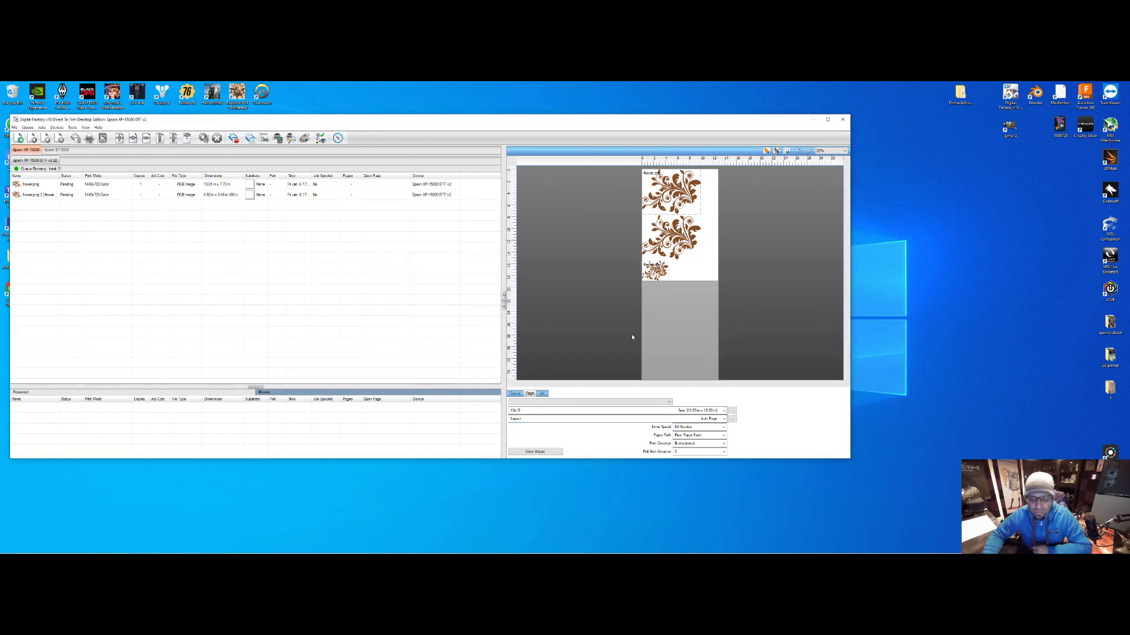
Step: Add a second copy beside the small flower and set the horizontal spacing between the two copies to 0.75 in
click(655, 271)
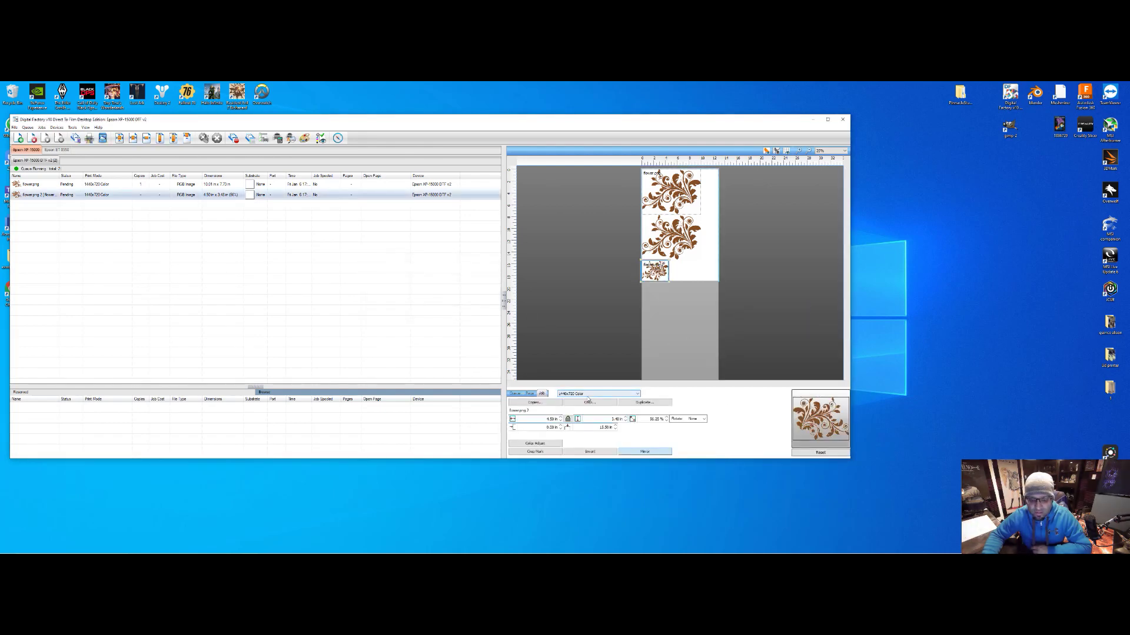
click(535, 403)
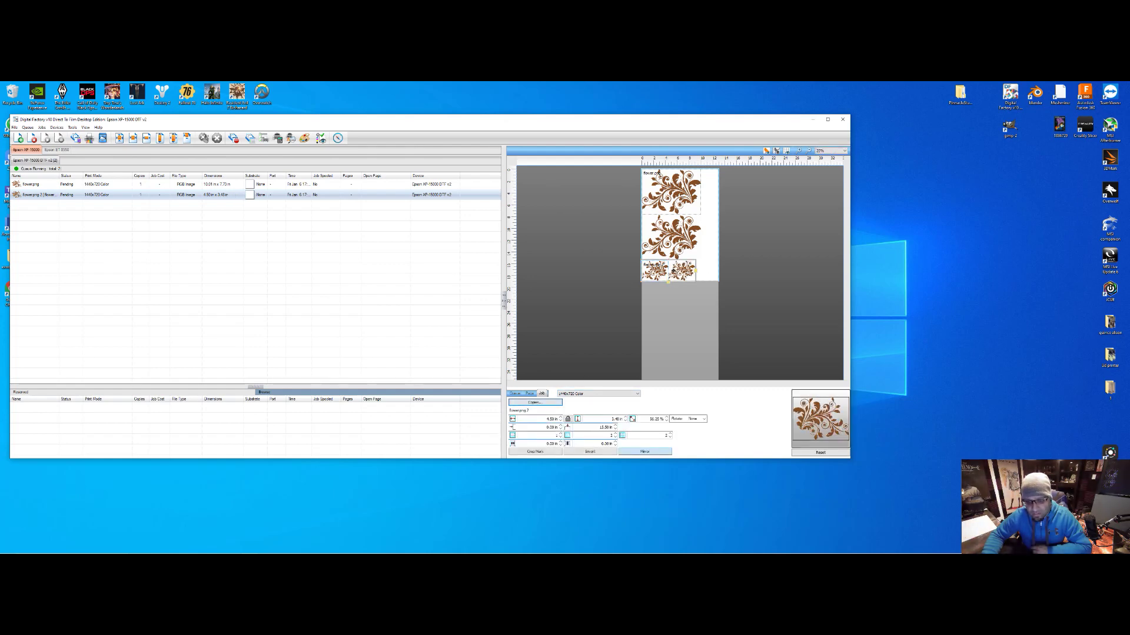
click(560, 442)
click(561, 442)
click(561, 442)
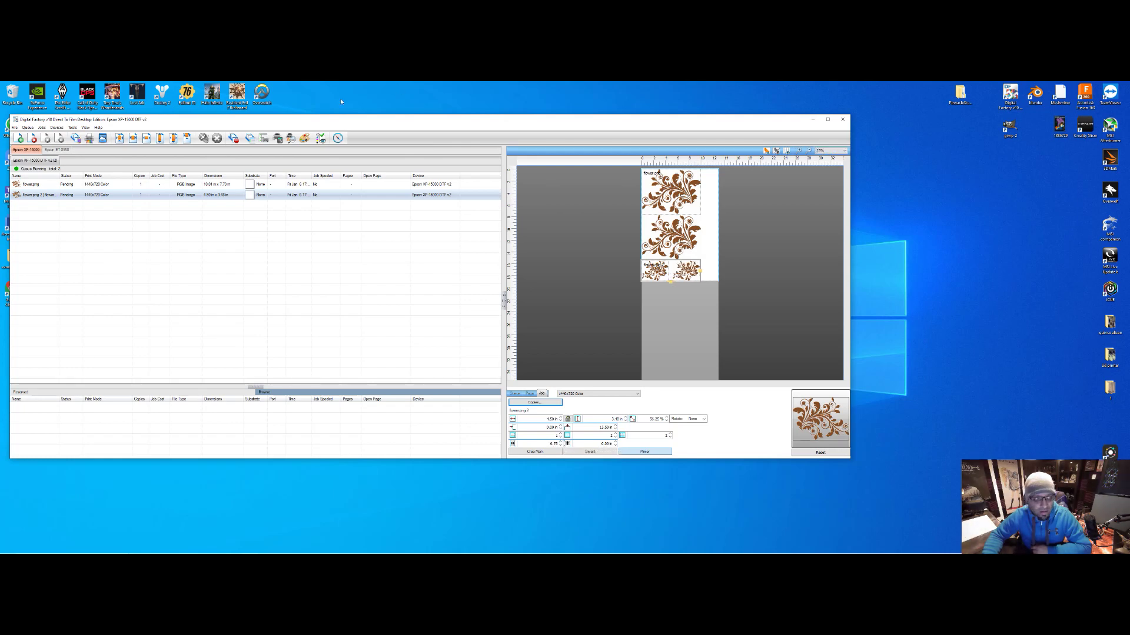
Step: Center both the small flower pair and the larger flower pair horizontally on the page
click(133, 137)
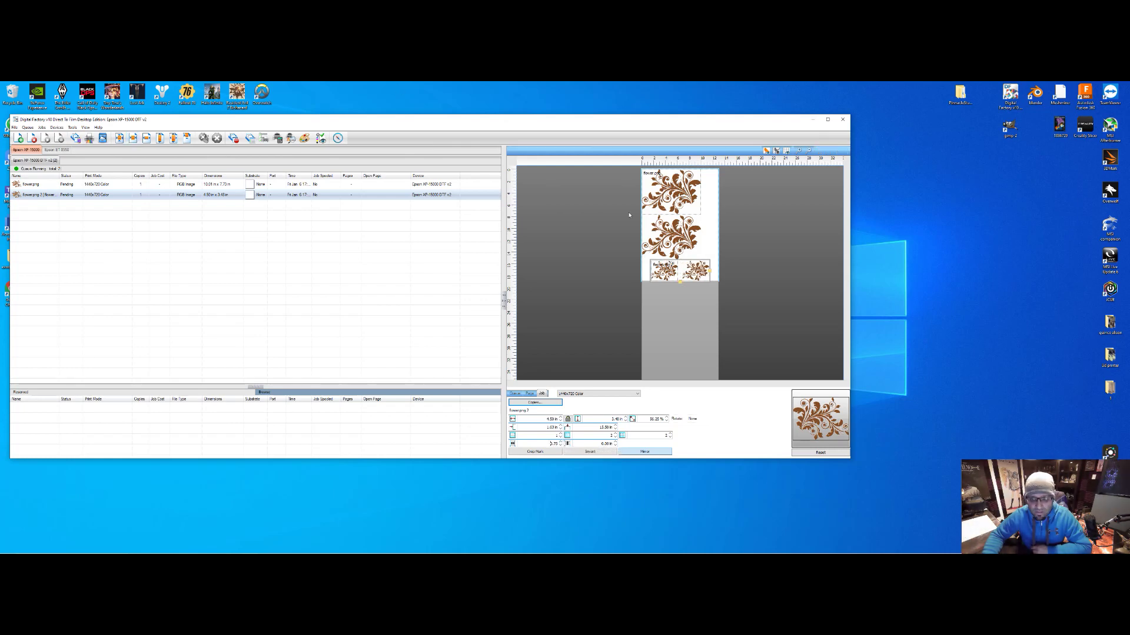
click(465, 185)
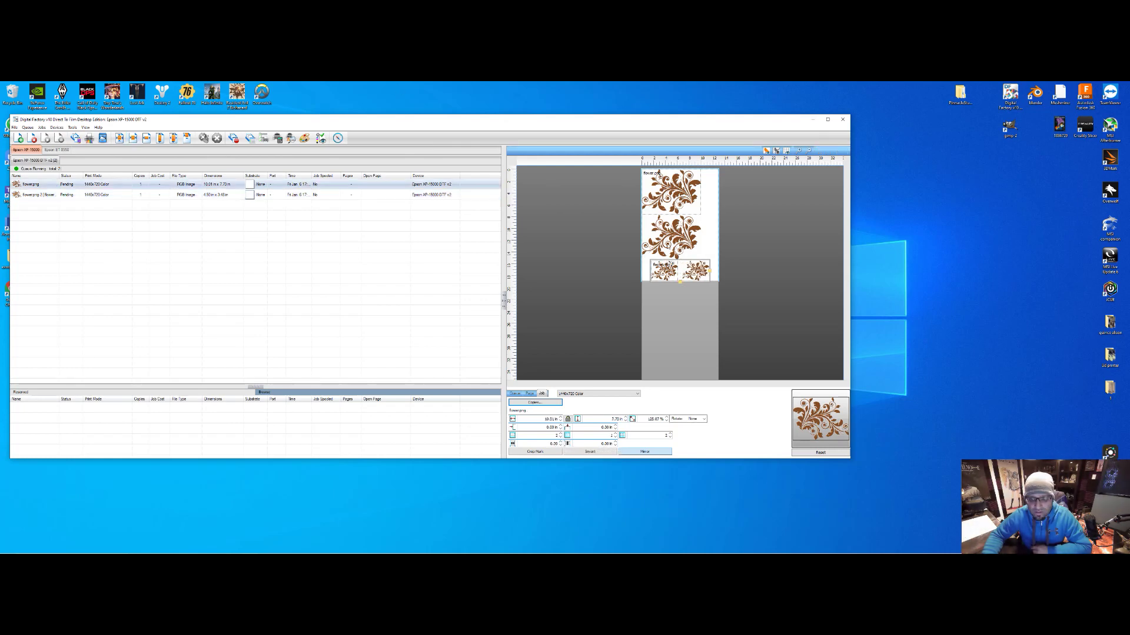
click(133, 139)
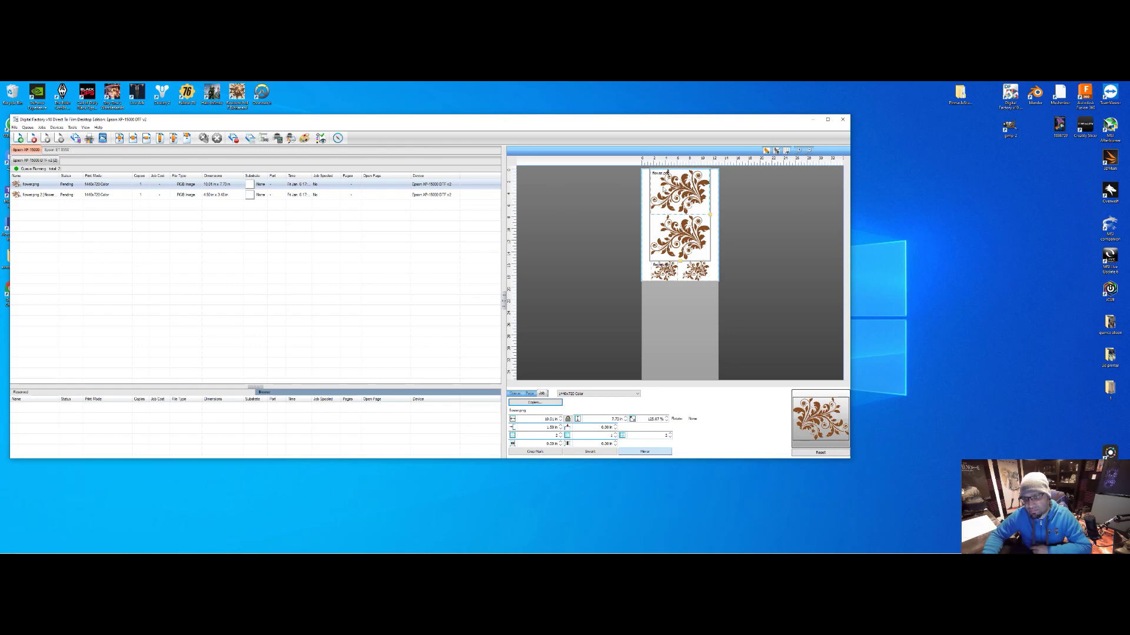
click(705, 243)
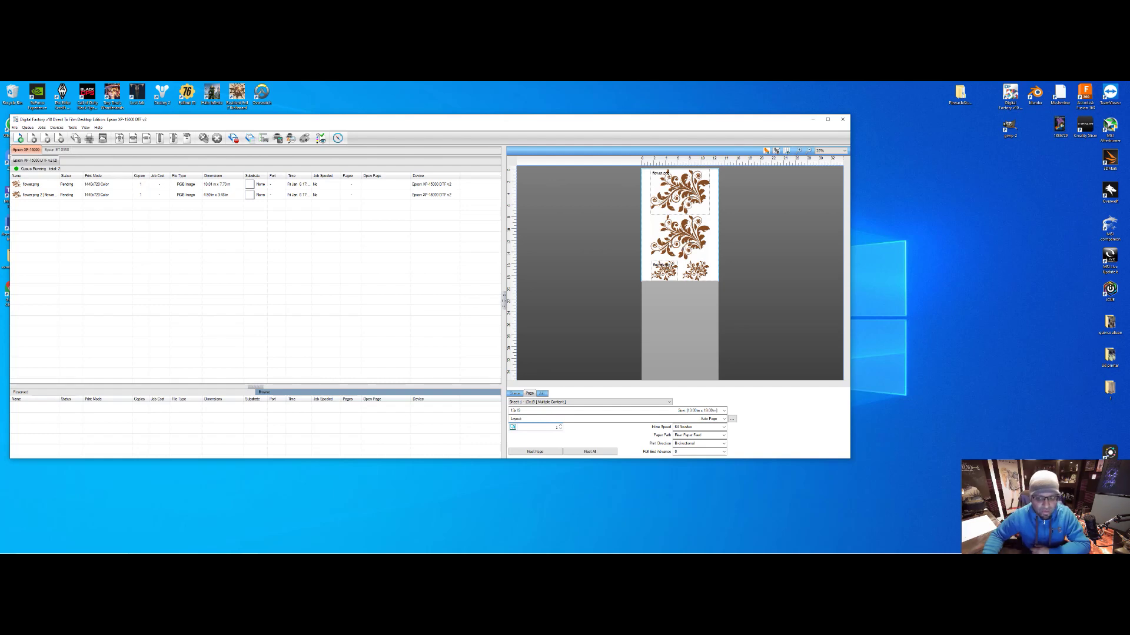
Step: Send the nested flower page for RIP only, without printing it
click(141, 185)
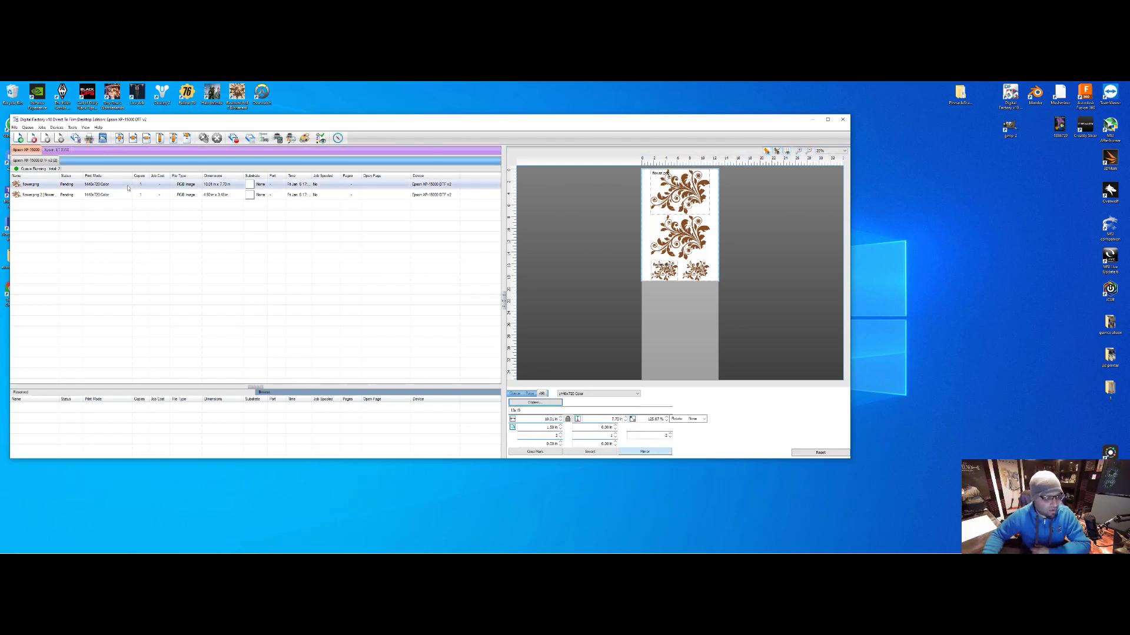
right_click(678, 237)
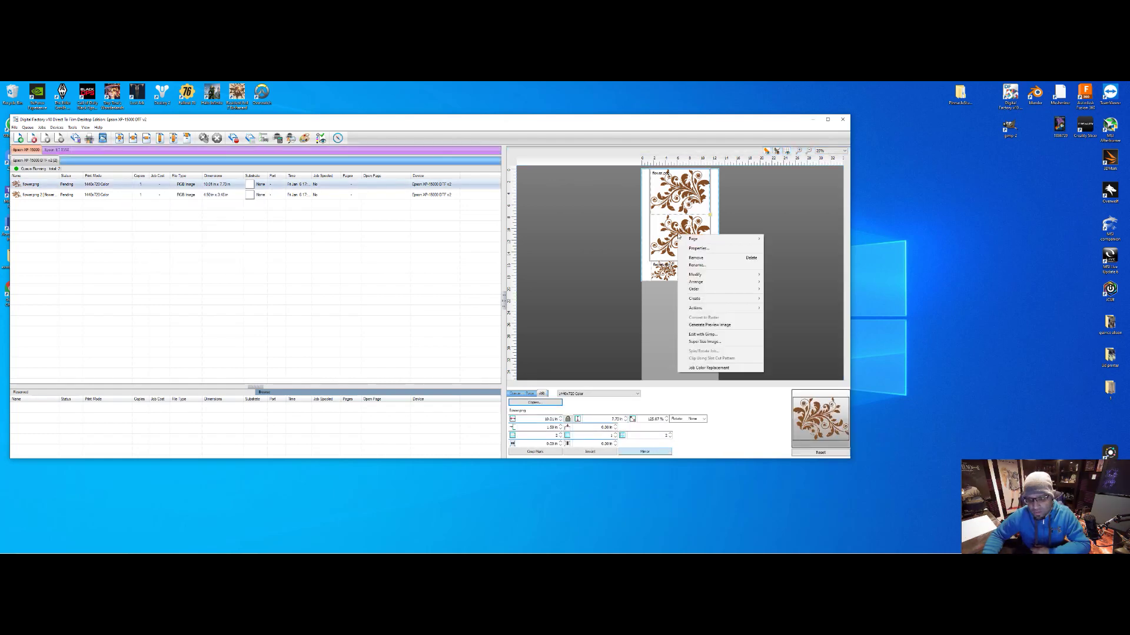
click(319, 215)
right_click(95, 187)
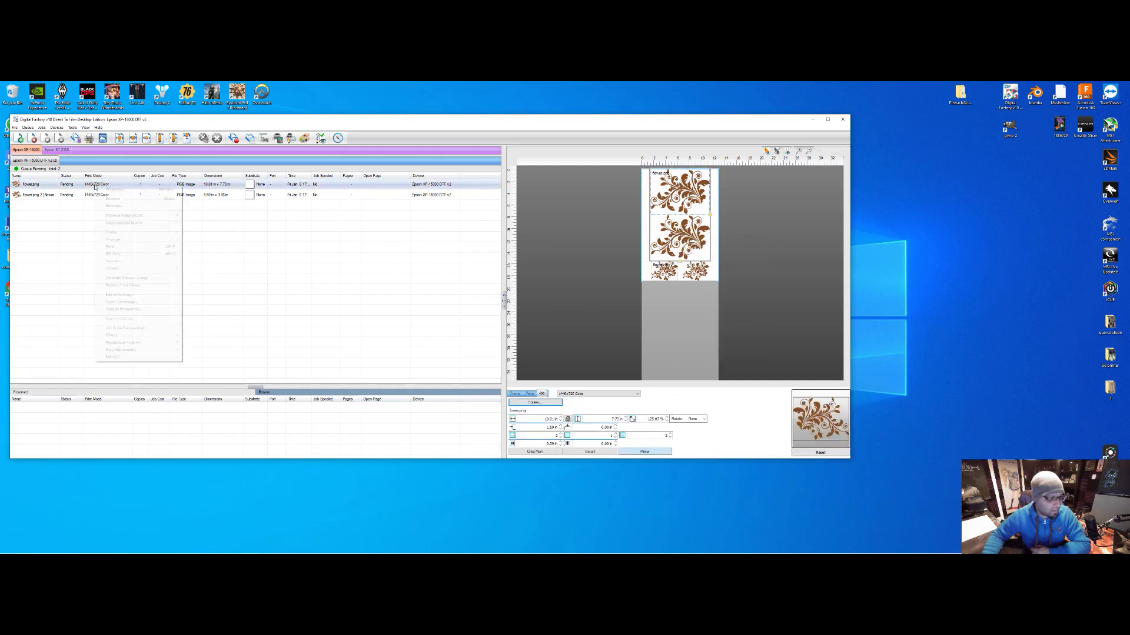
click(125, 255)
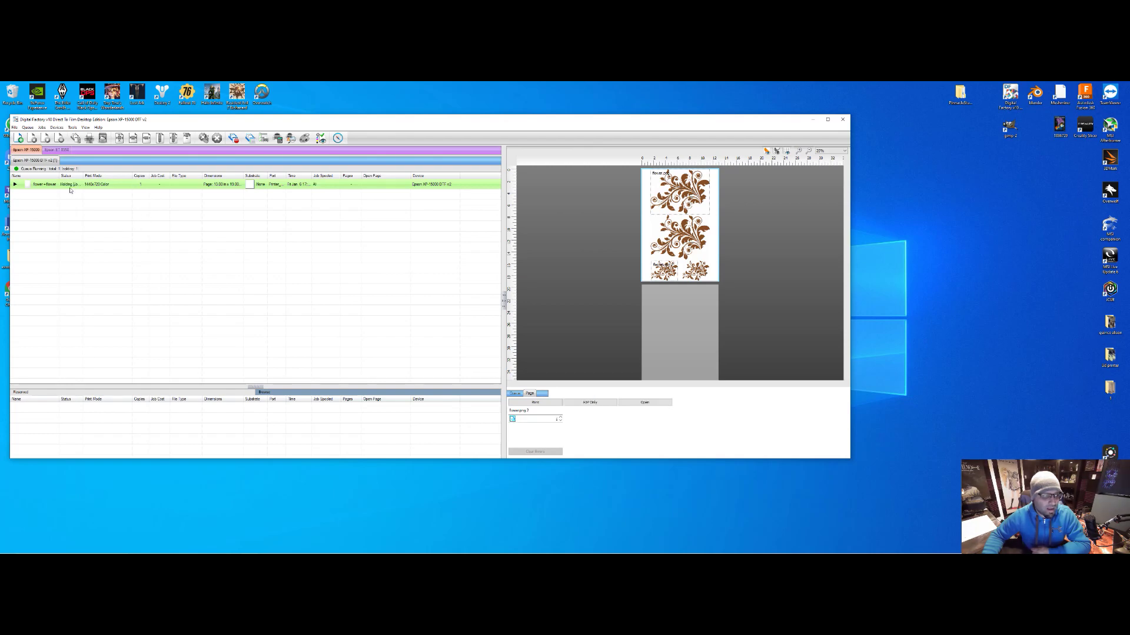
Step: Widen the Status column of the queue and send the spooled flower page to print
drag(87, 175, 127, 176)
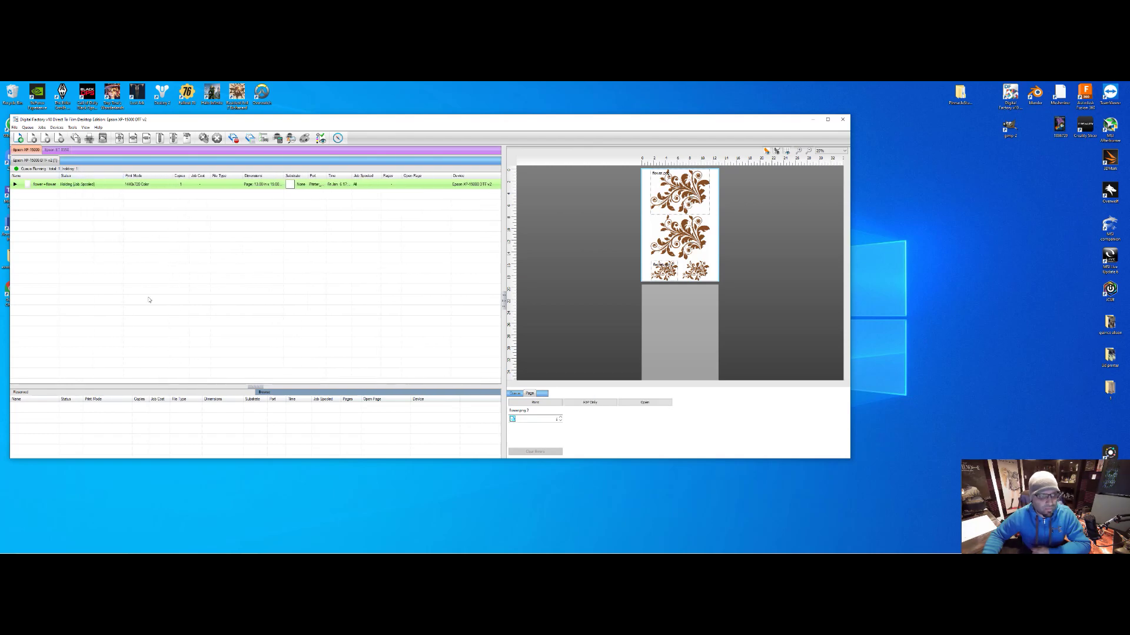
right_click(107, 186)
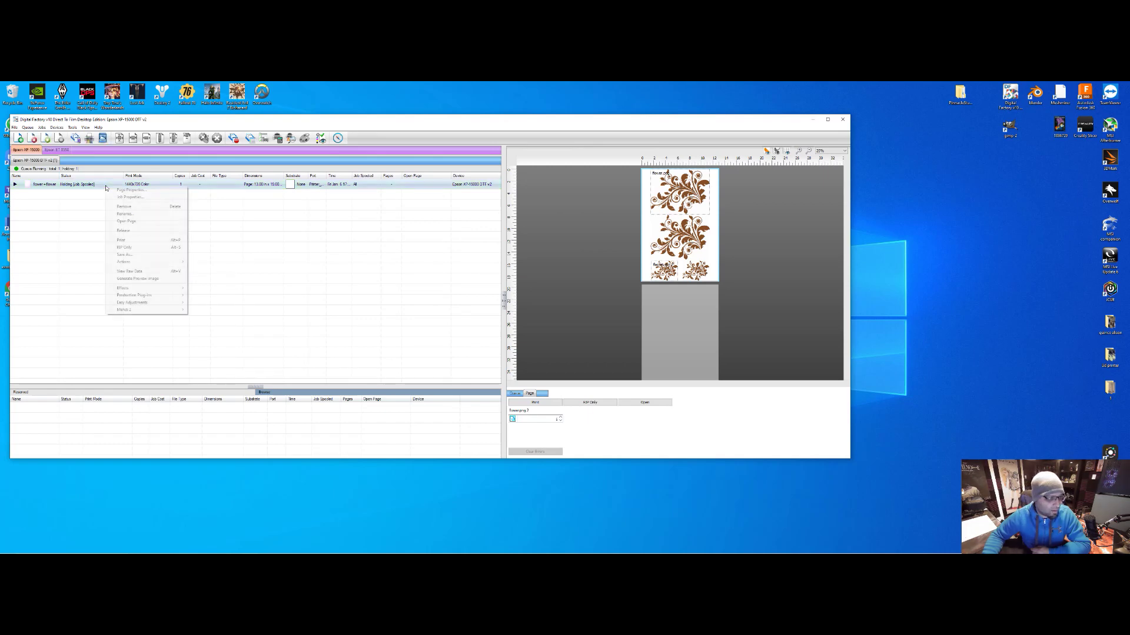
click(133, 242)
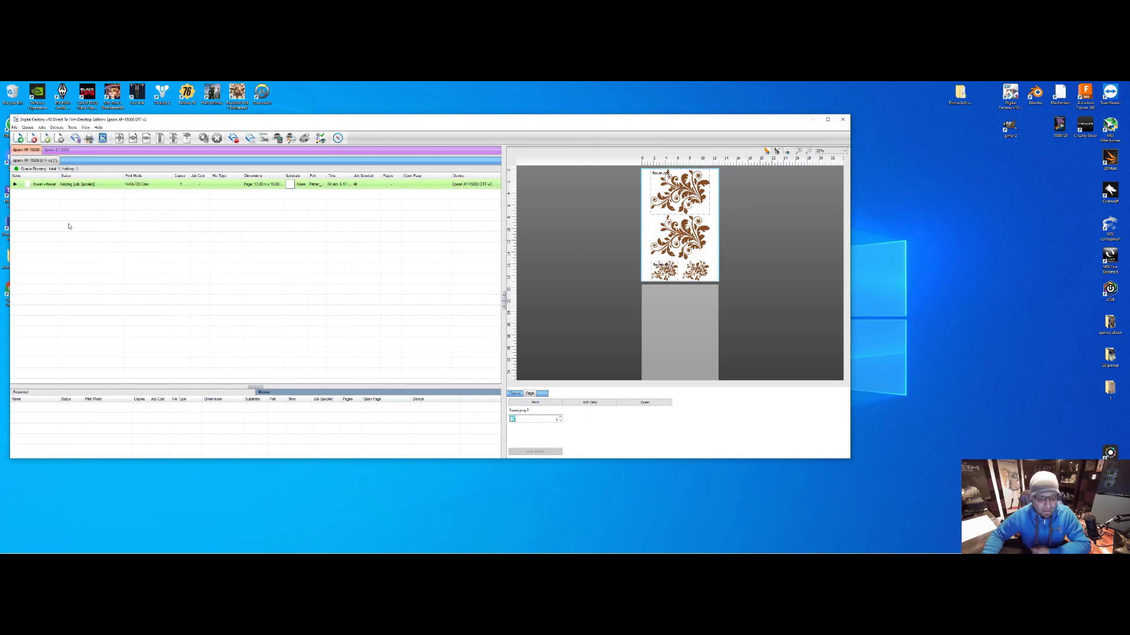
Step: Set the number of copies for the spooled flower page to 3
right_click(103, 184)
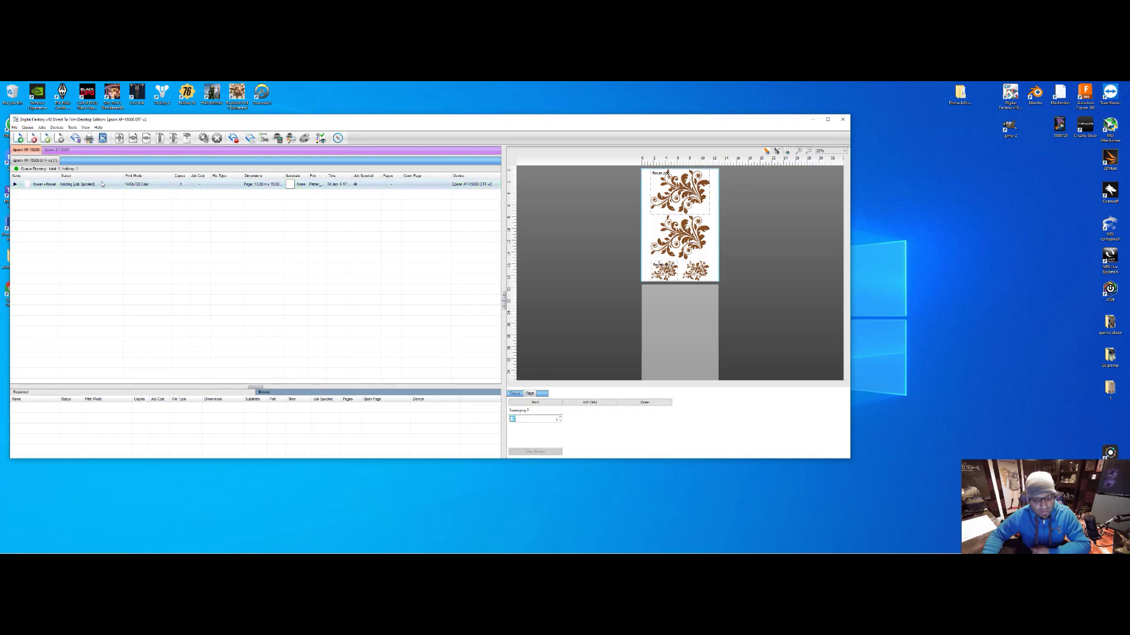
click(561, 419)
click(561, 419)
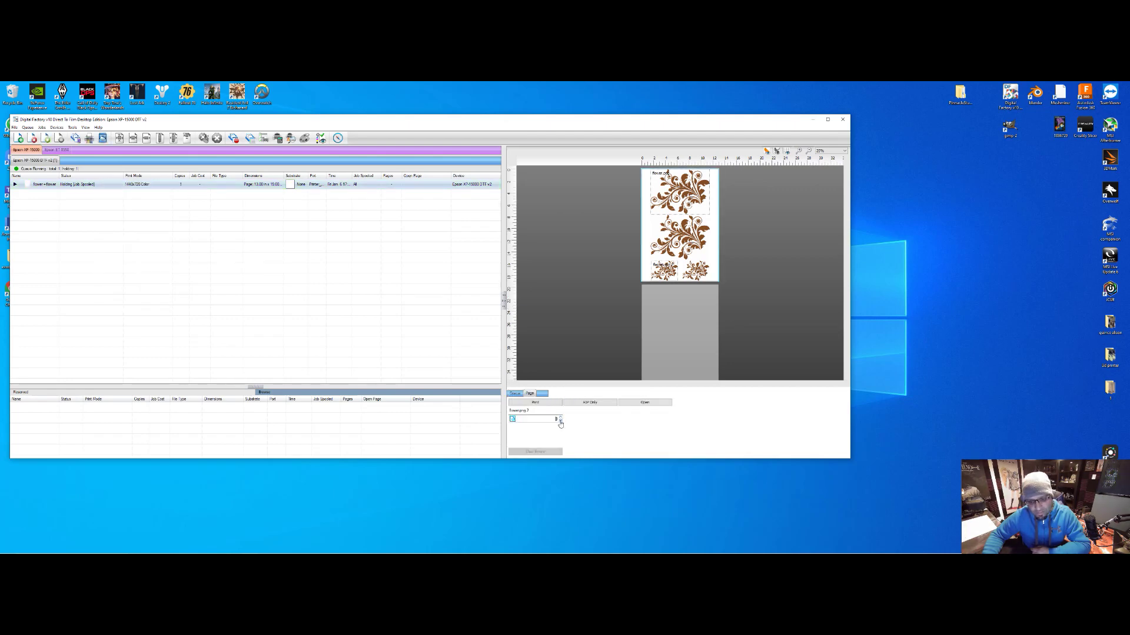